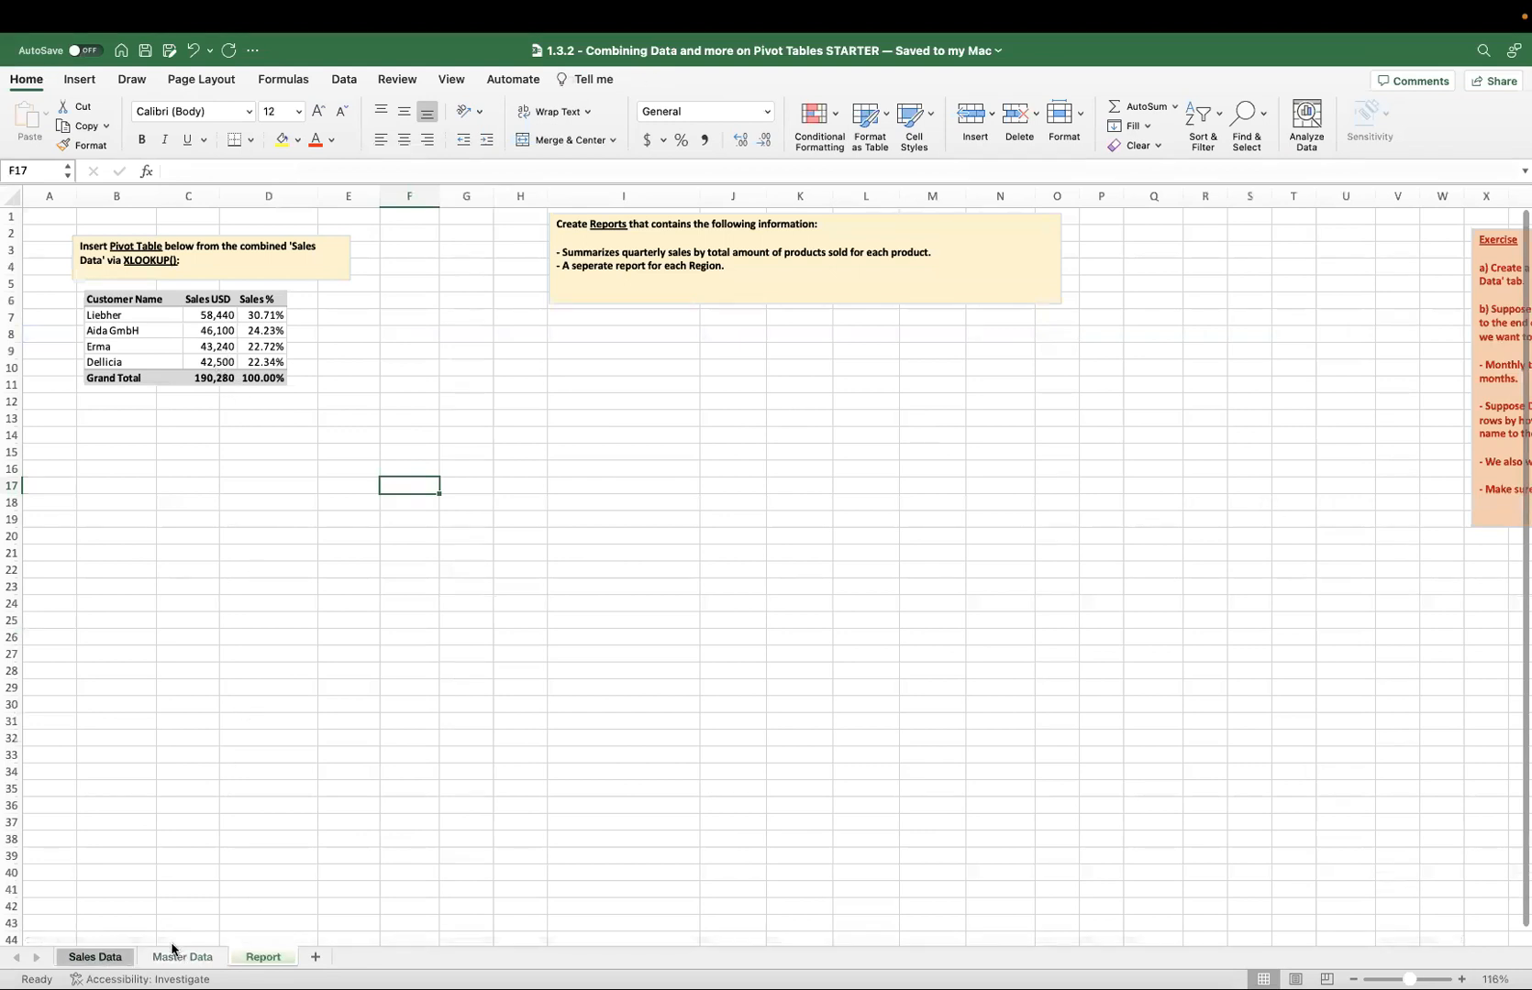
- Insert a PivotTable based on the Sales table, placed on the existing Report sheet at cell B15
click(110, 957)
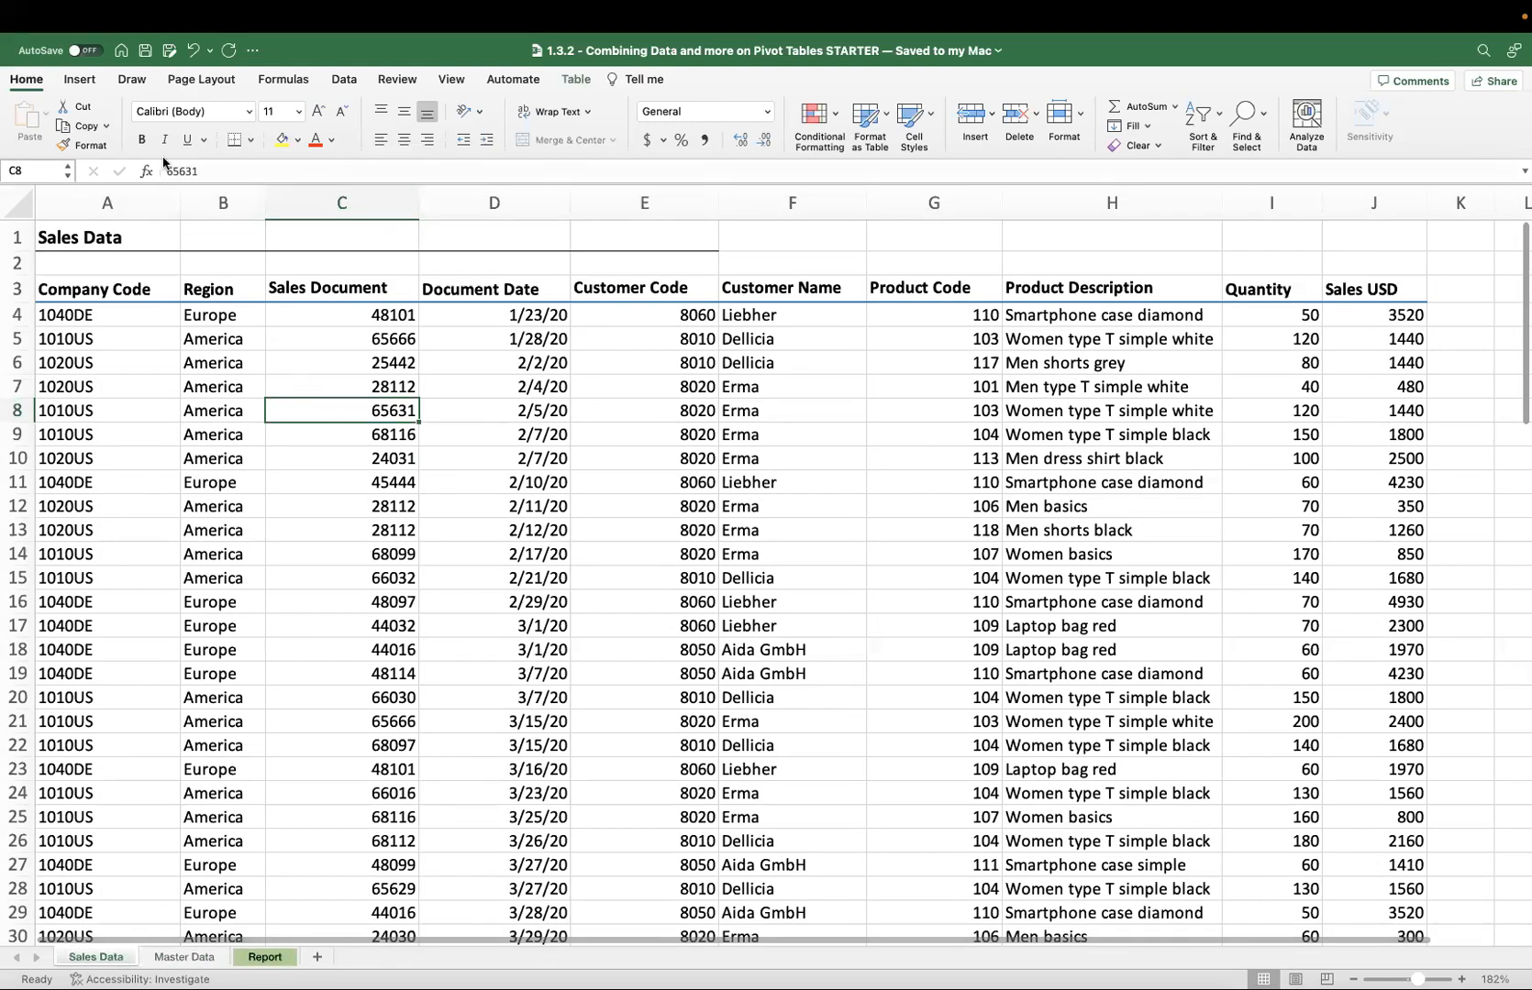
click(84, 80)
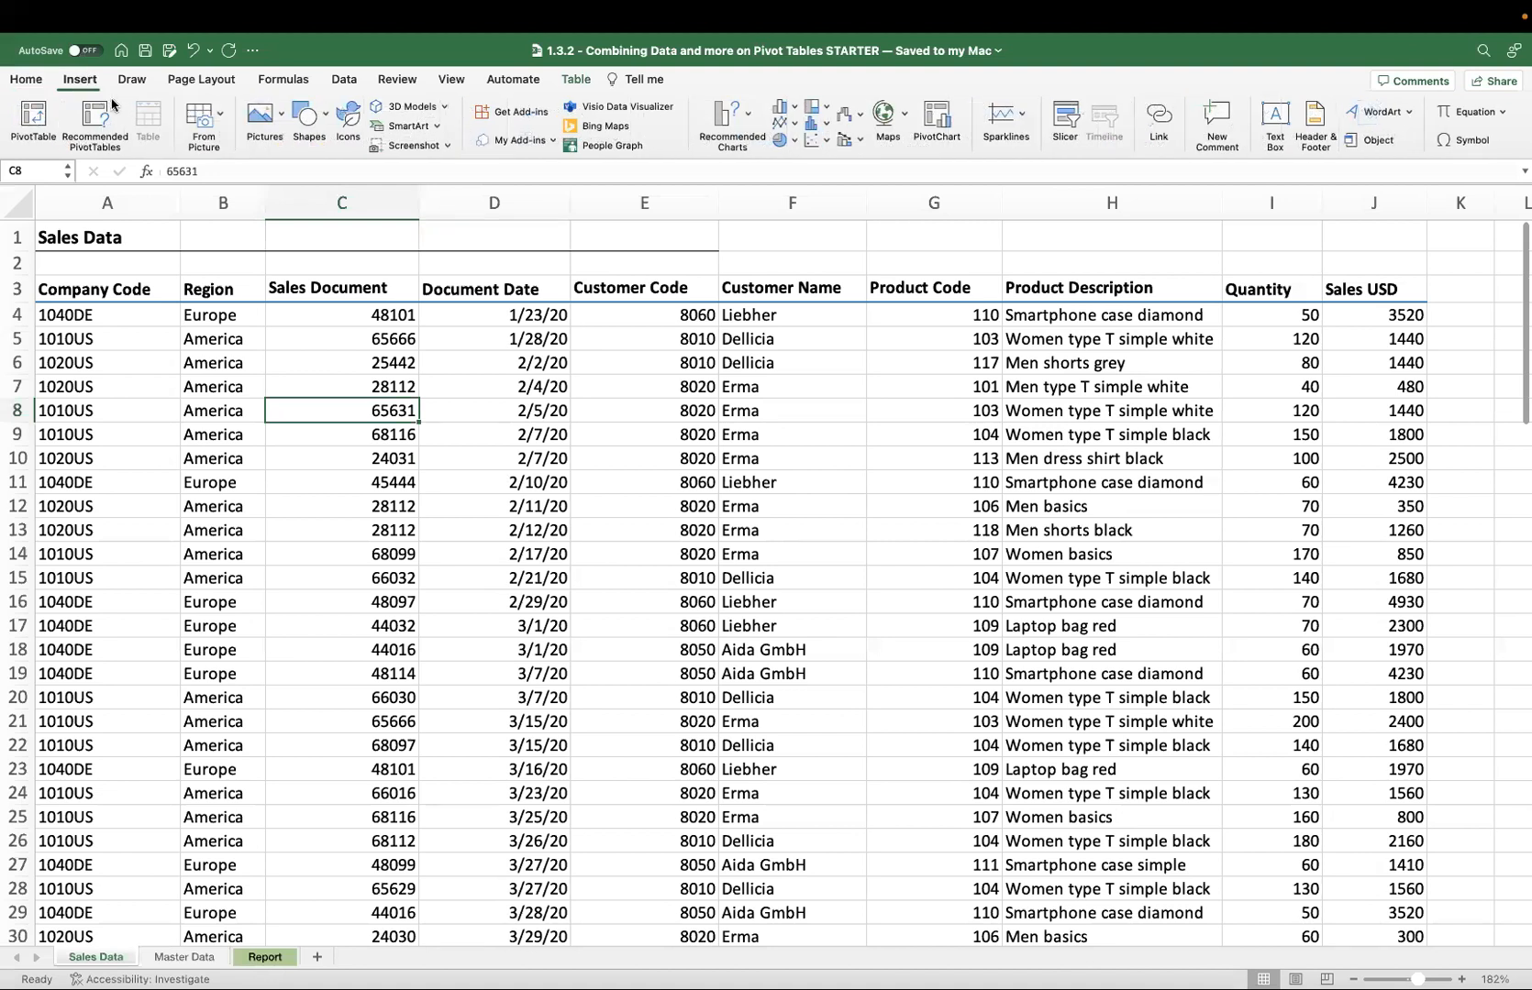
click(37, 117)
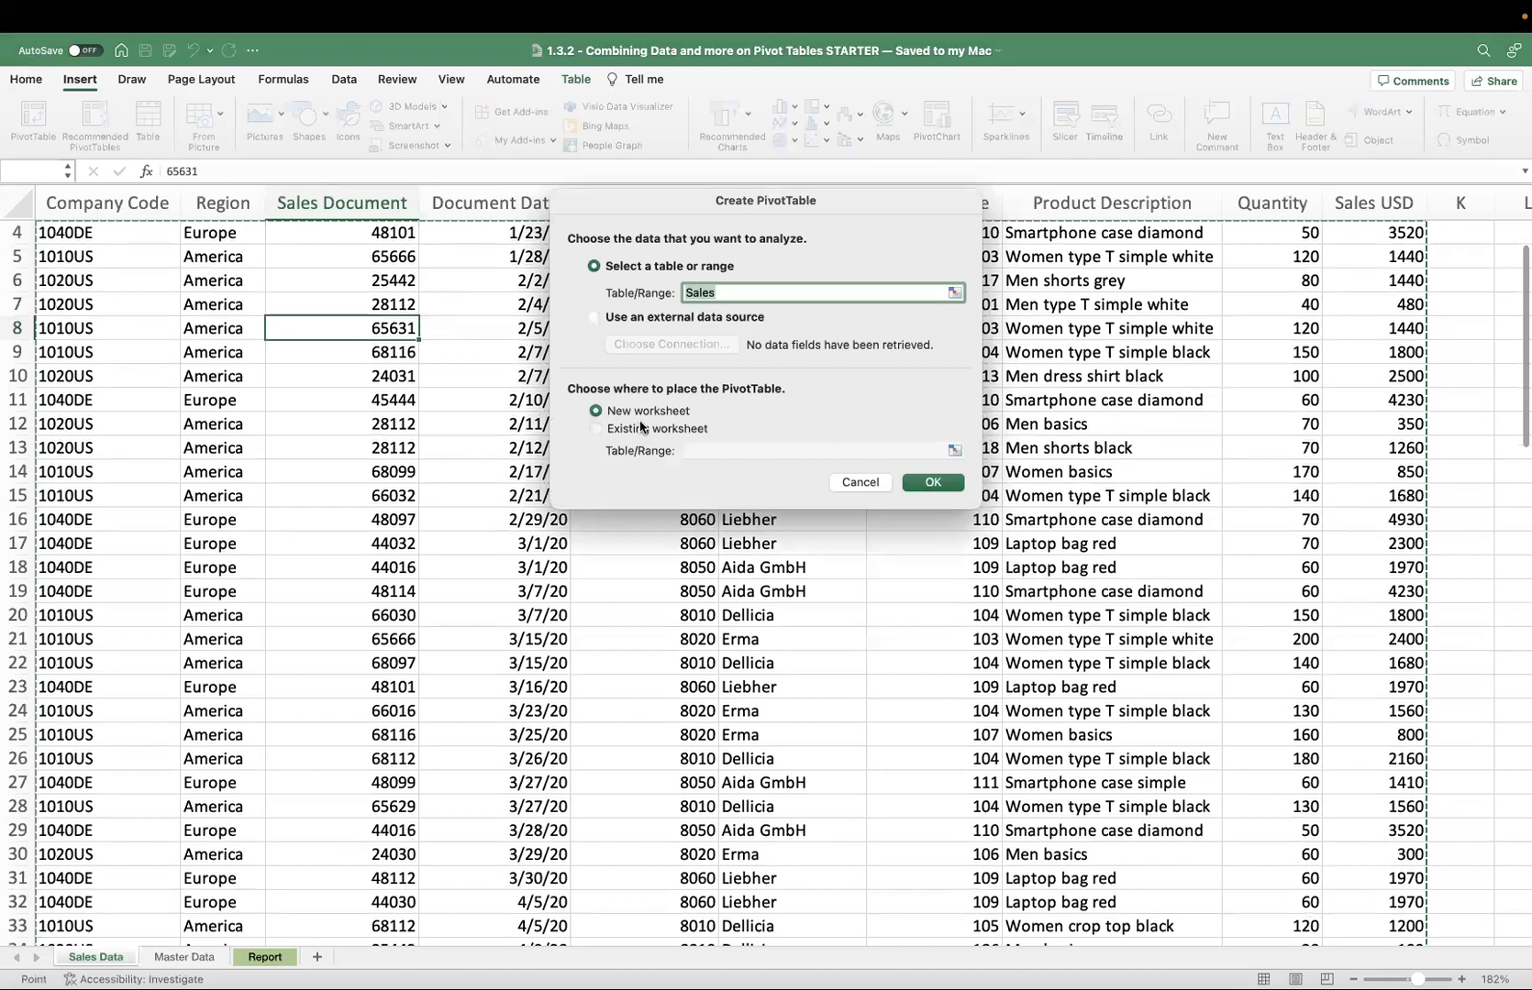
click(640, 426)
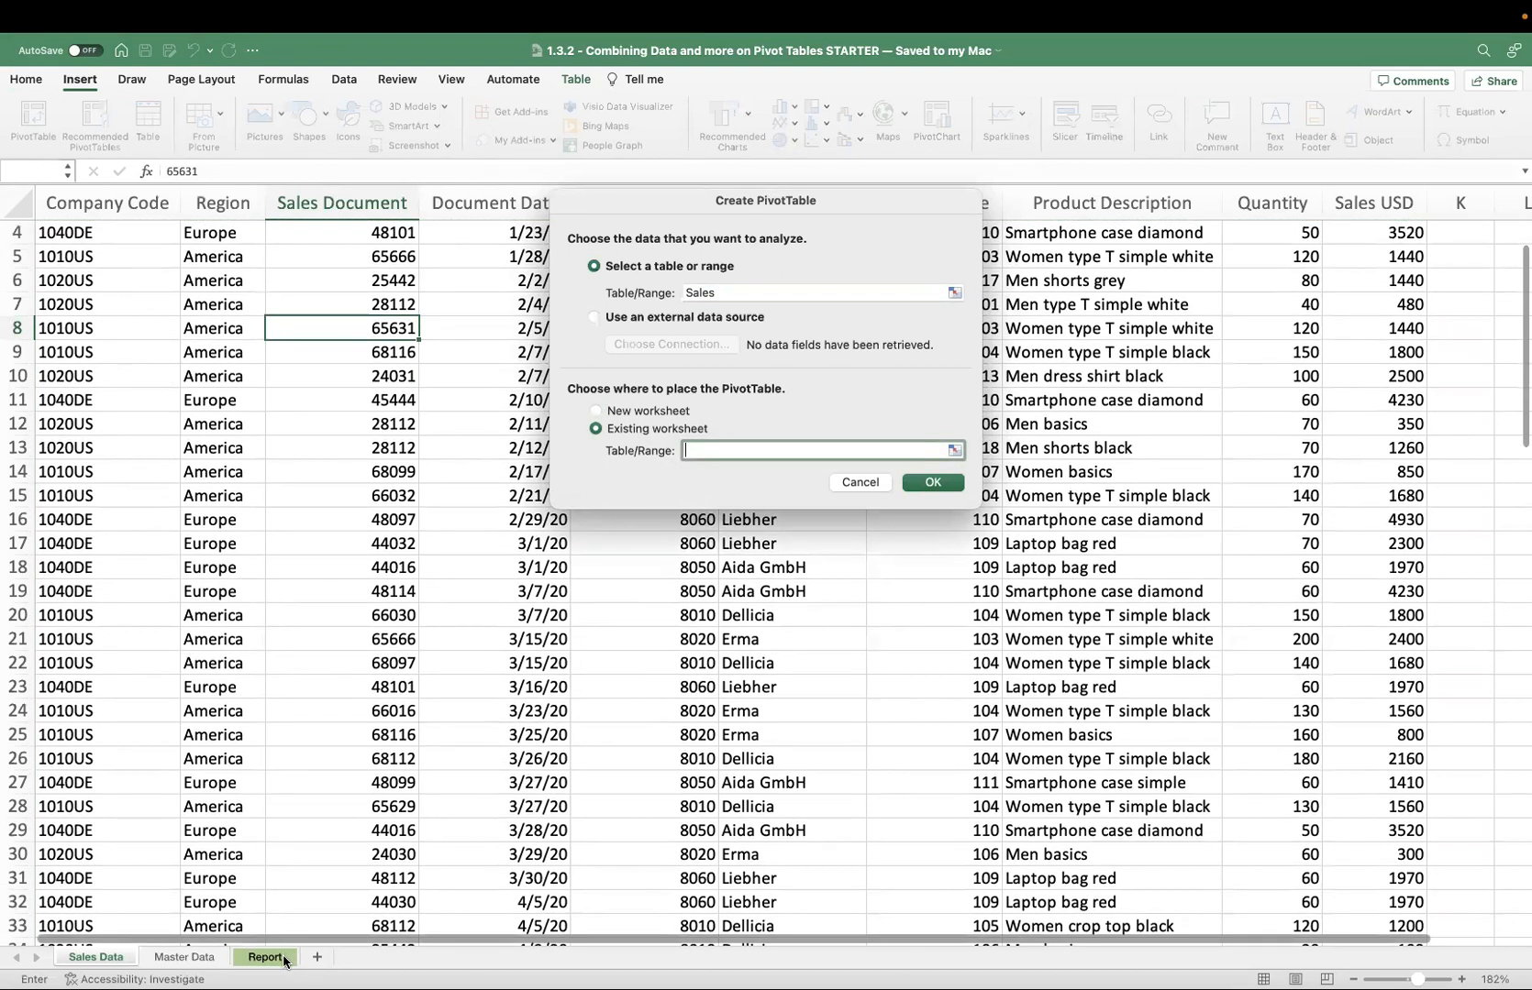
click(265, 957)
click(111, 456)
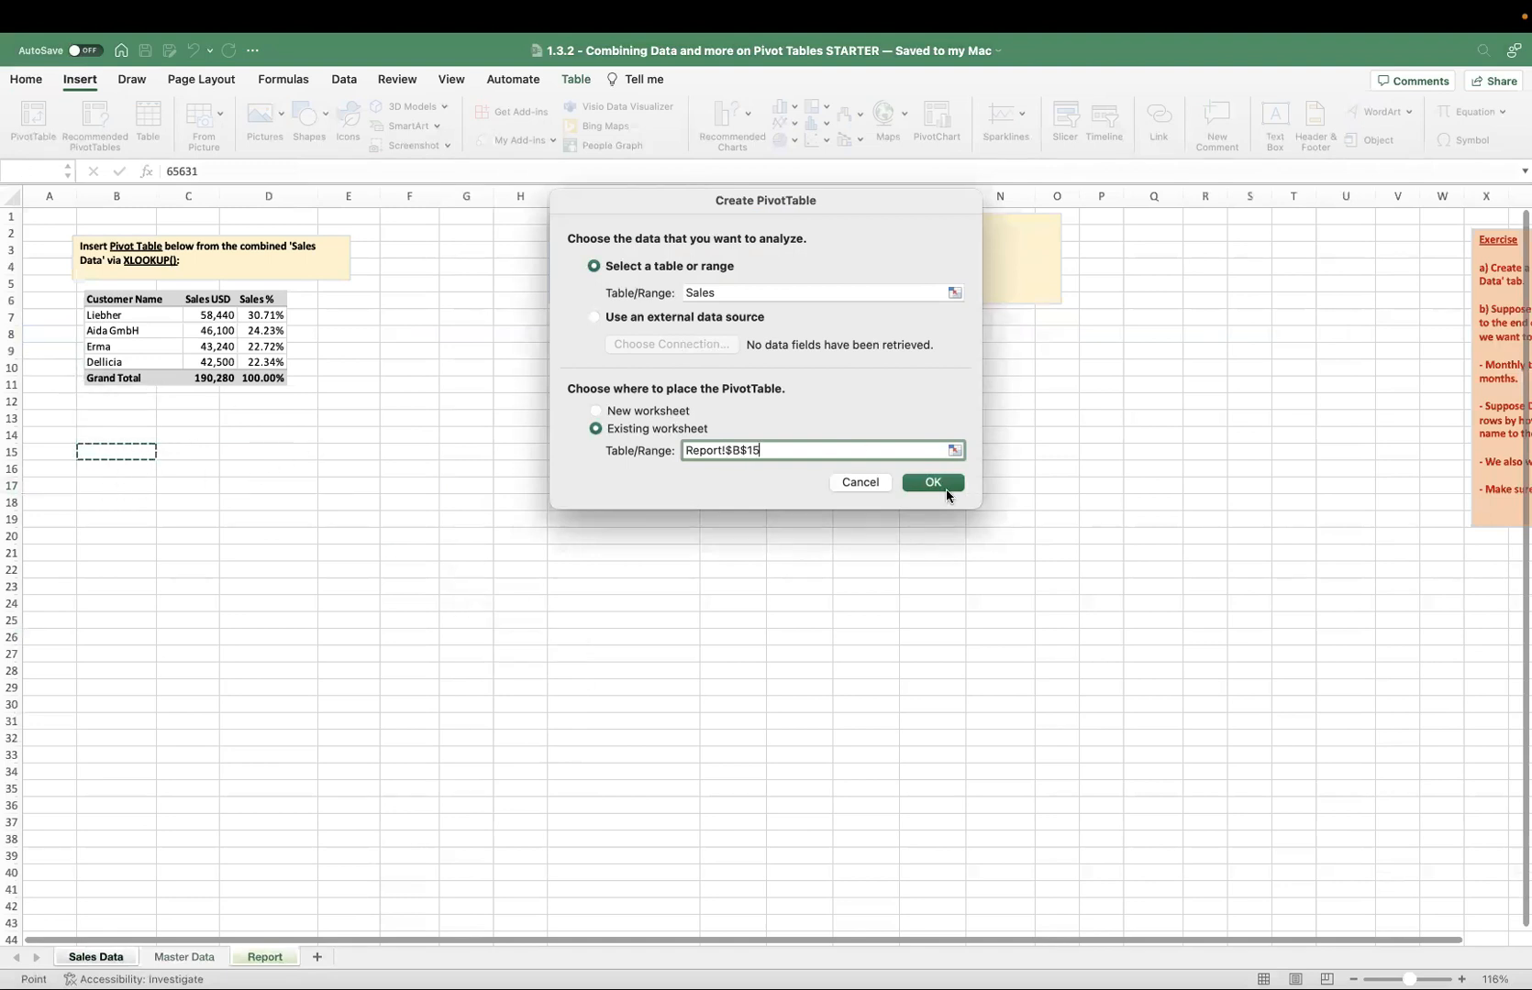
click(944, 486)
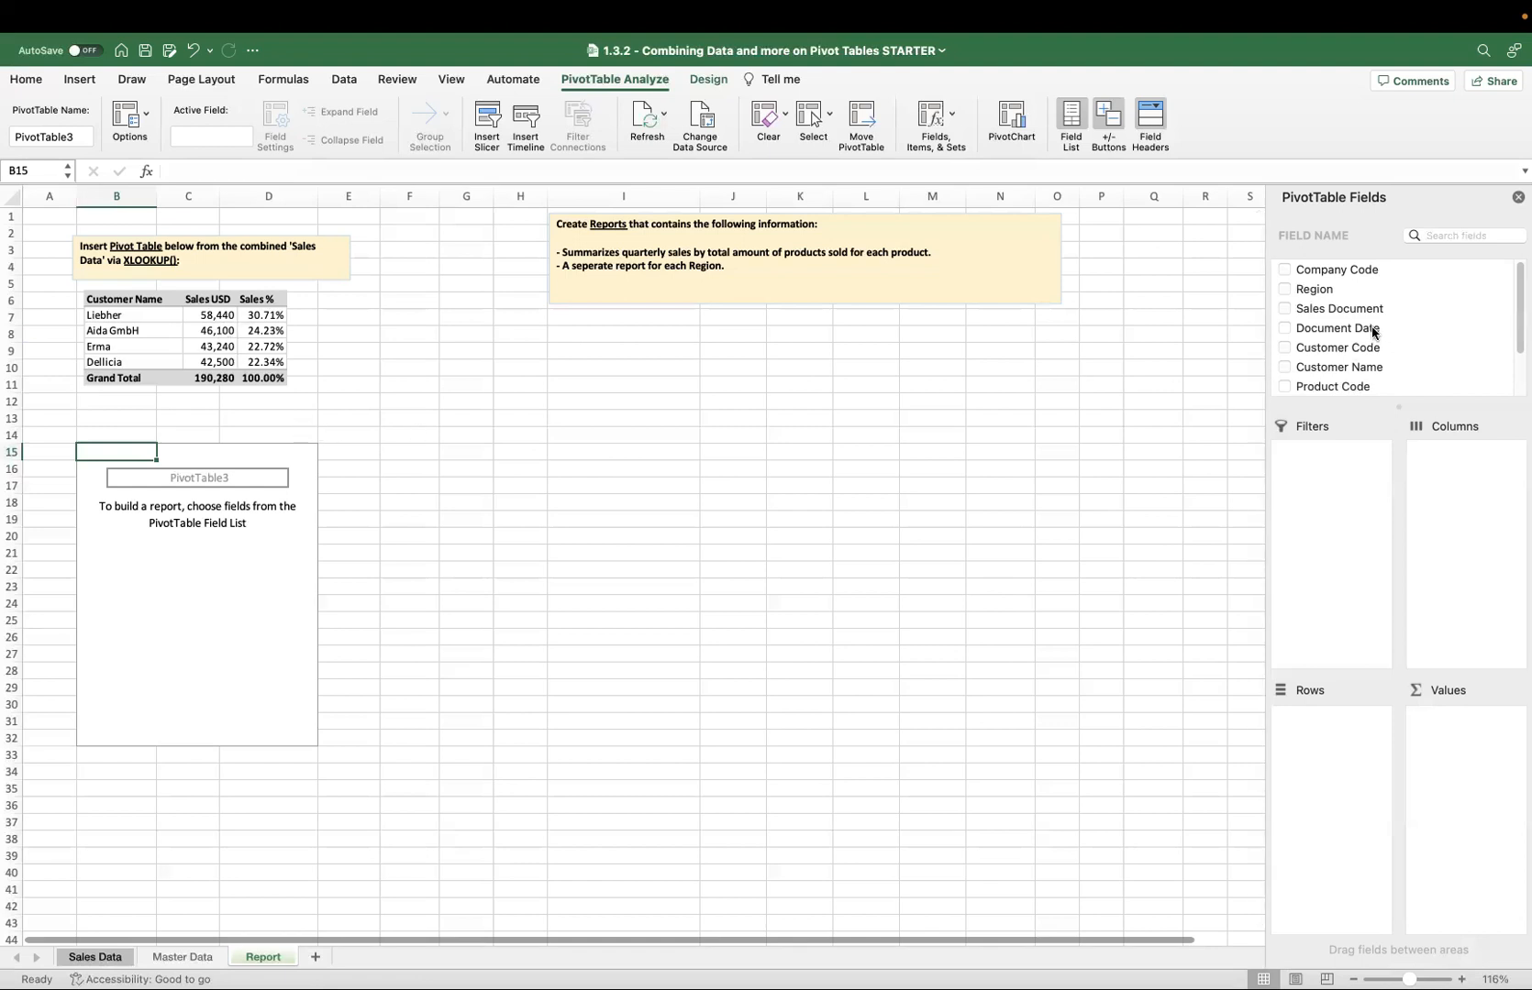
- Add Customer Name to the pivot table's rows and add Sales USD to its values twice
drag(1353, 369, 1339, 731)
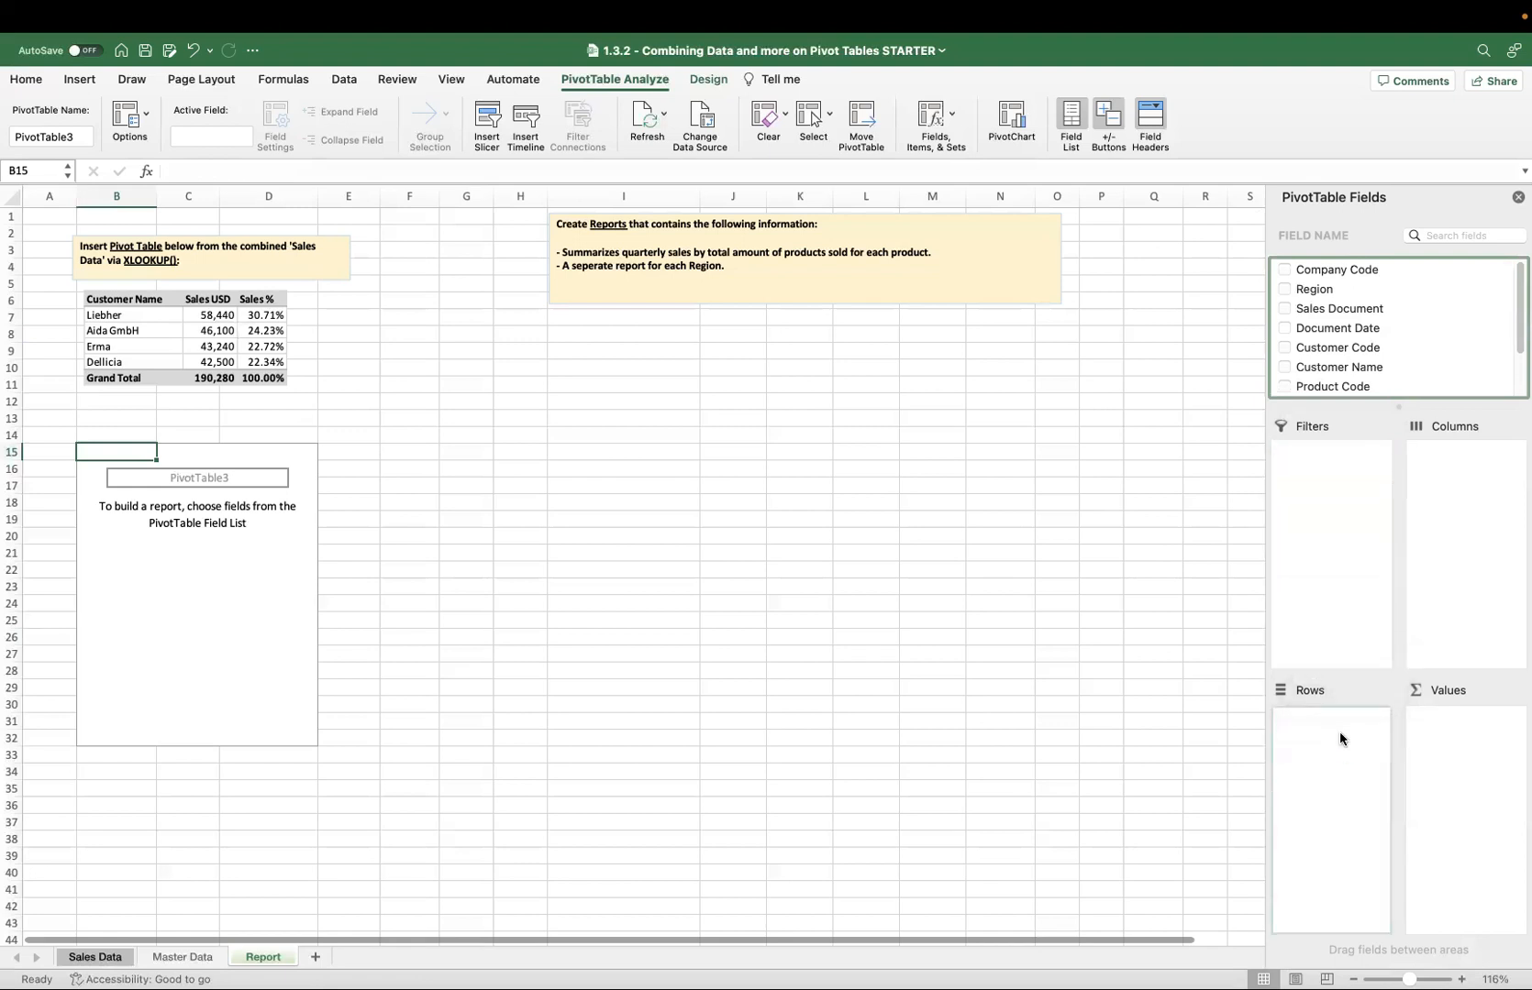
scroll(1346, 337, down, 3)
drag(1339, 386, 1486, 734)
drag(1335, 398, 1470, 734)
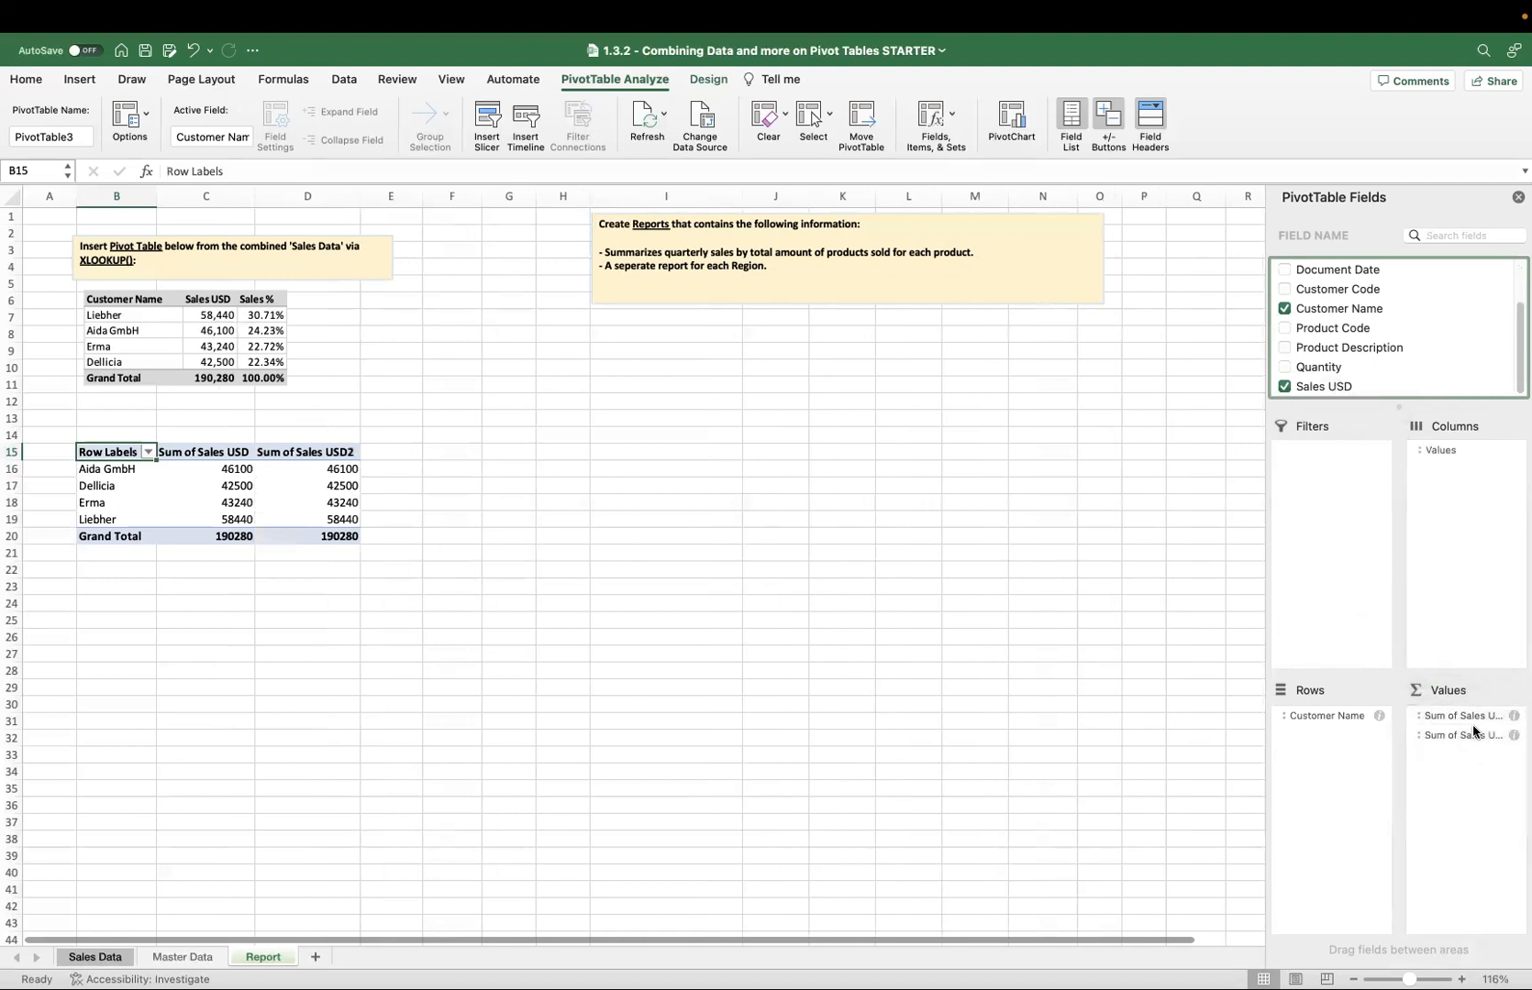
- Rename the first value column in C15 to "Sales USD " with a trailing space
click(214, 455)
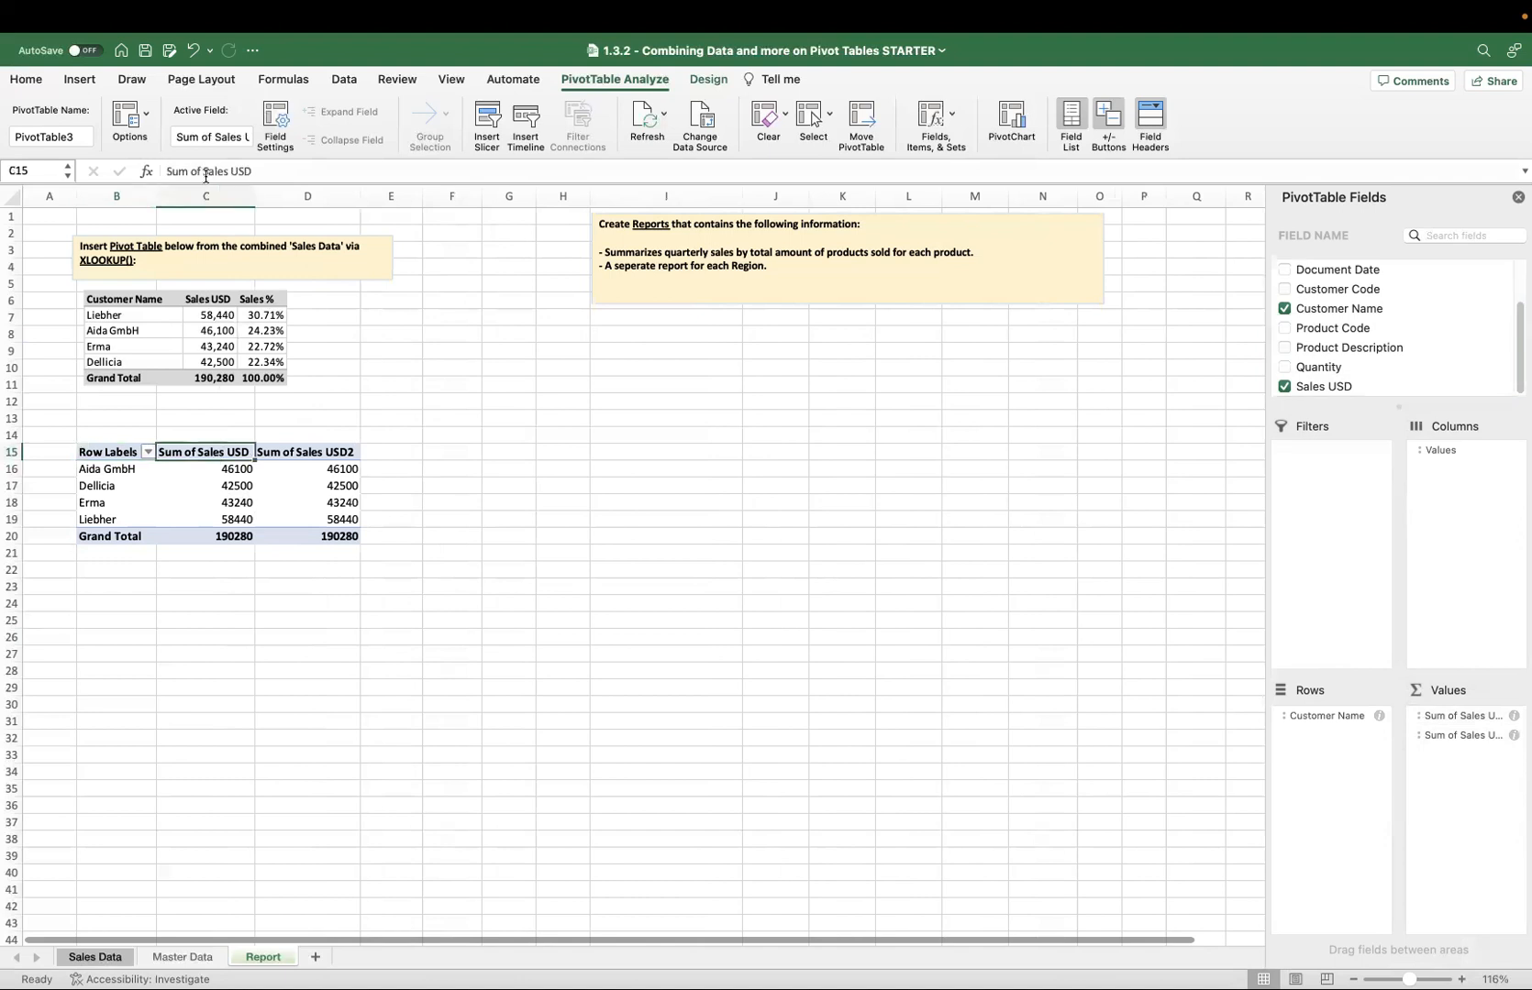
drag(203, 172, 166, 168)
key(BackSpace)
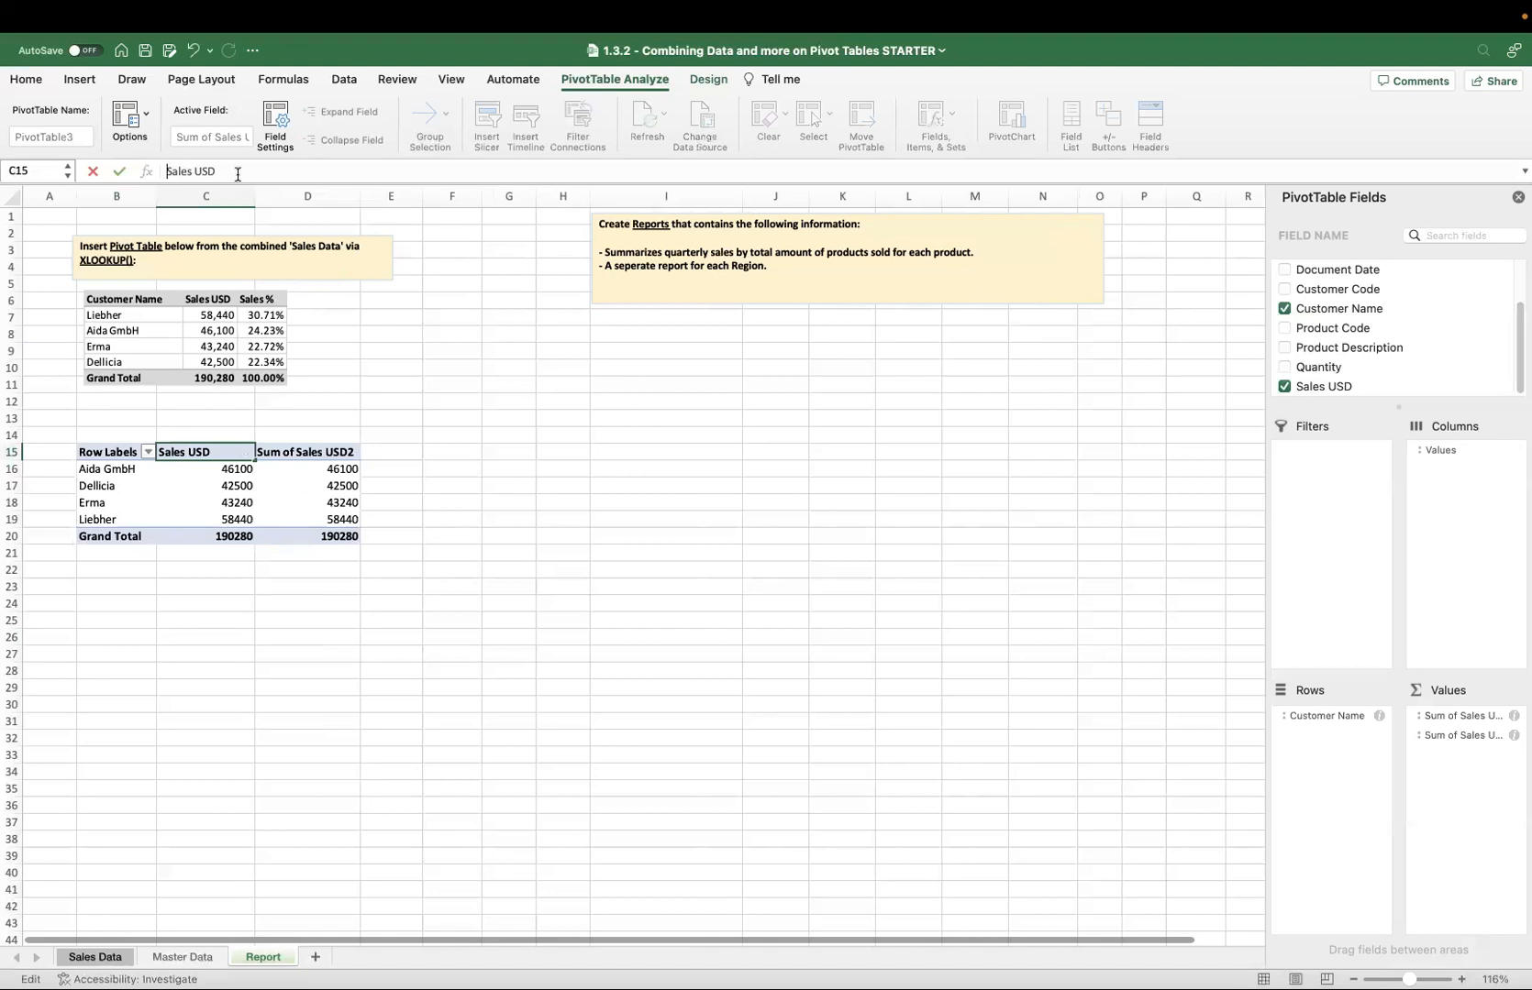
key(Return)
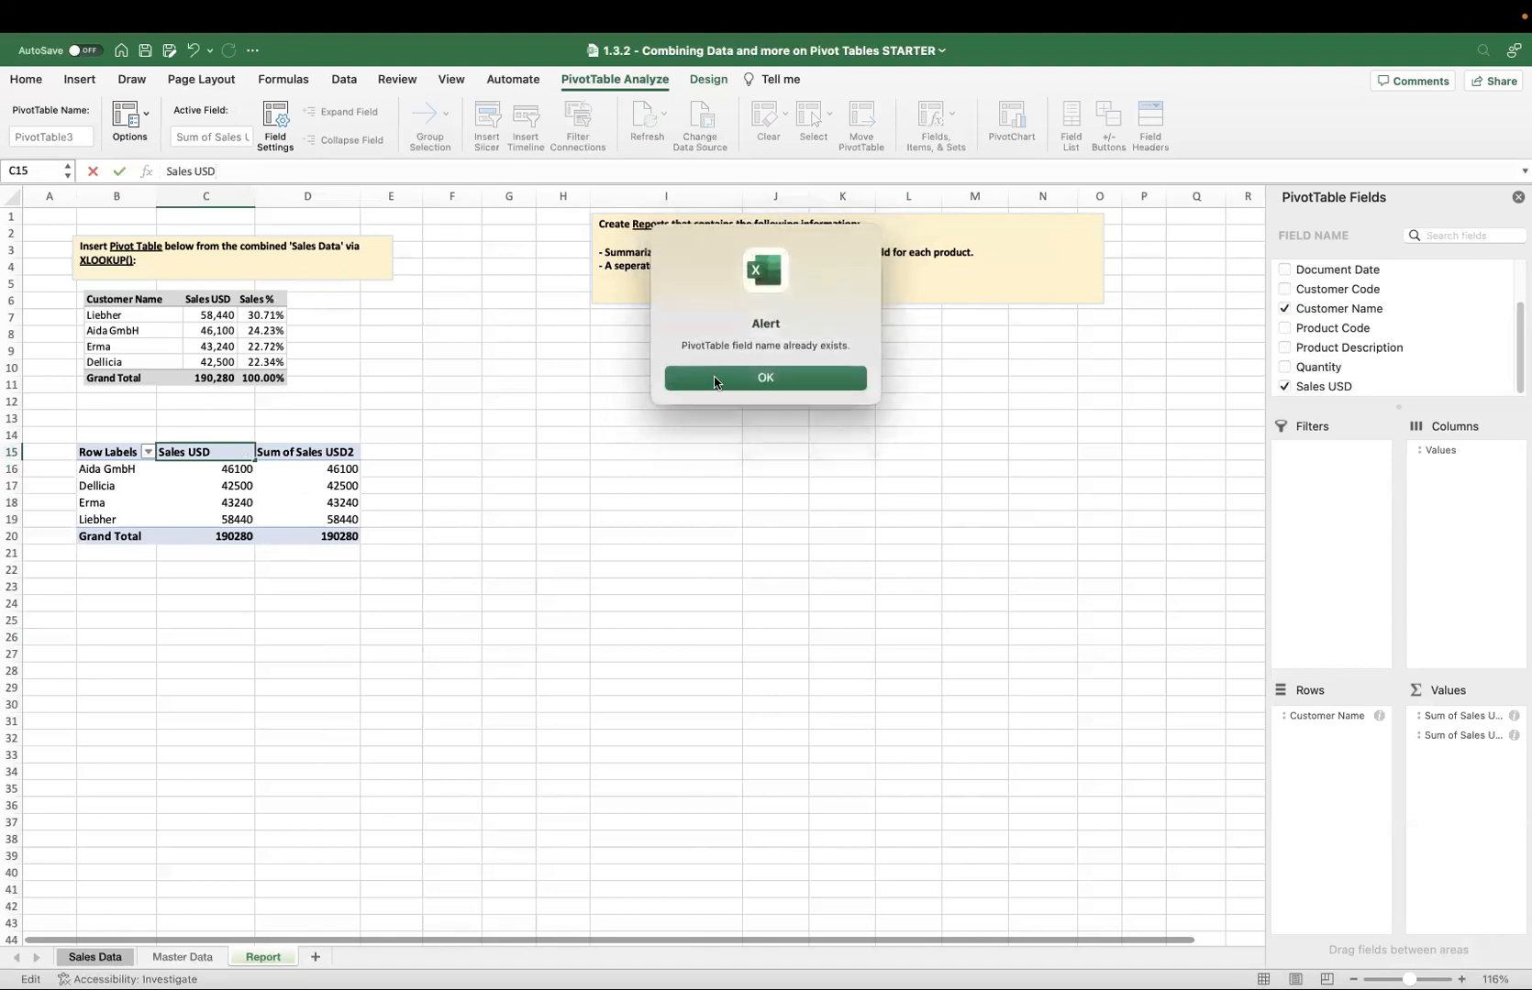
click(720, 379)
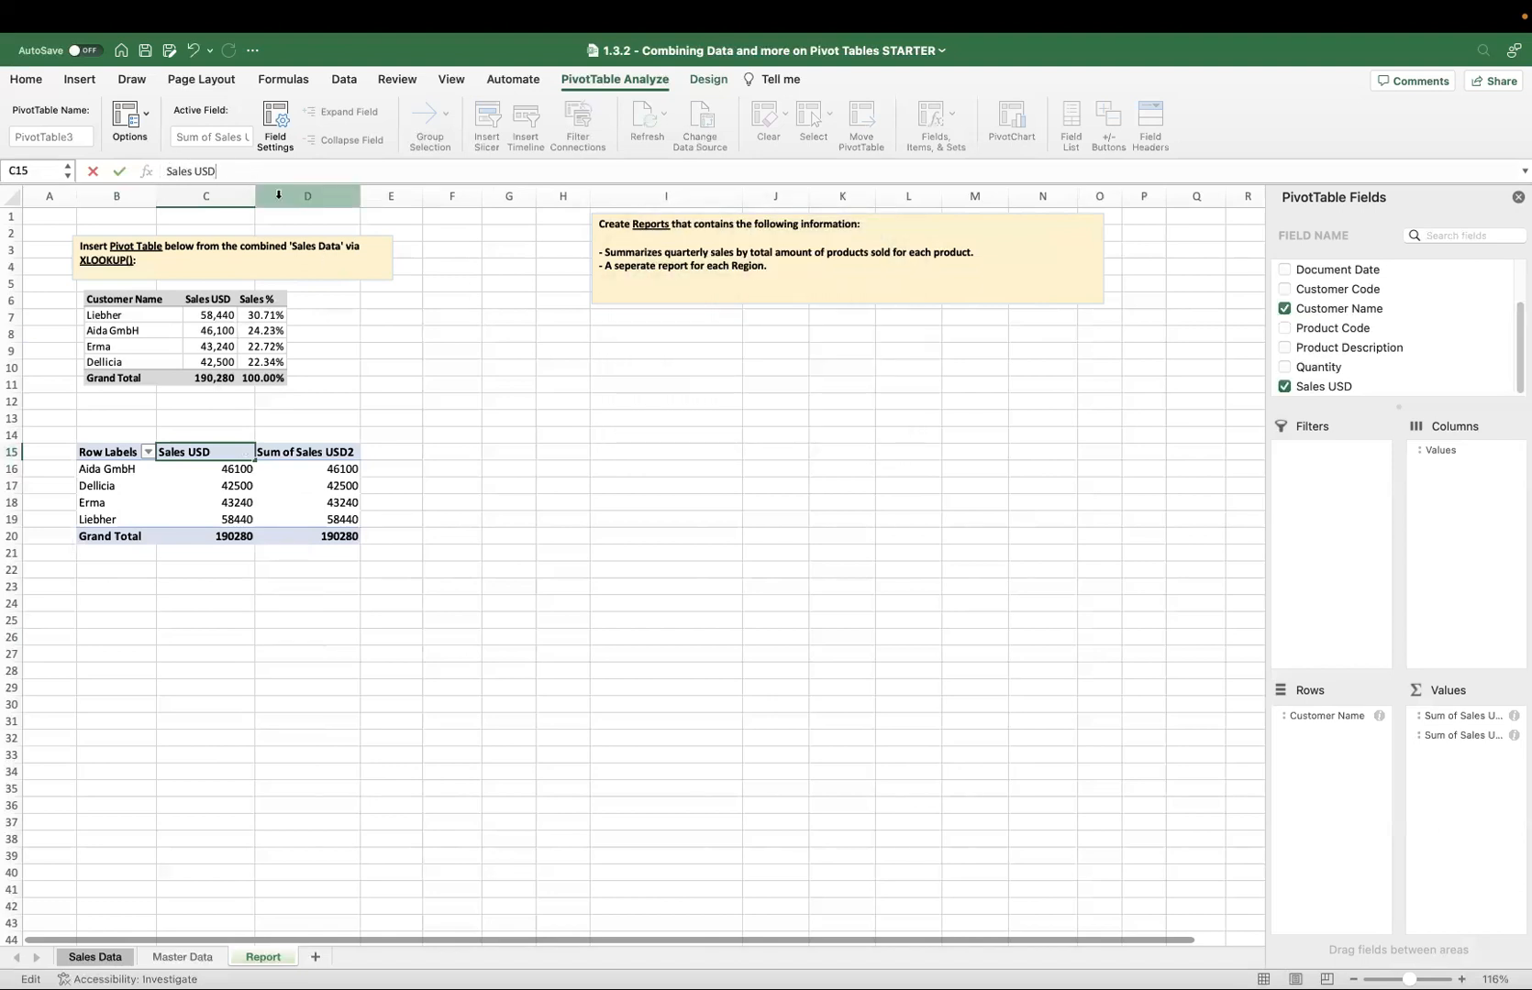
key(Return)
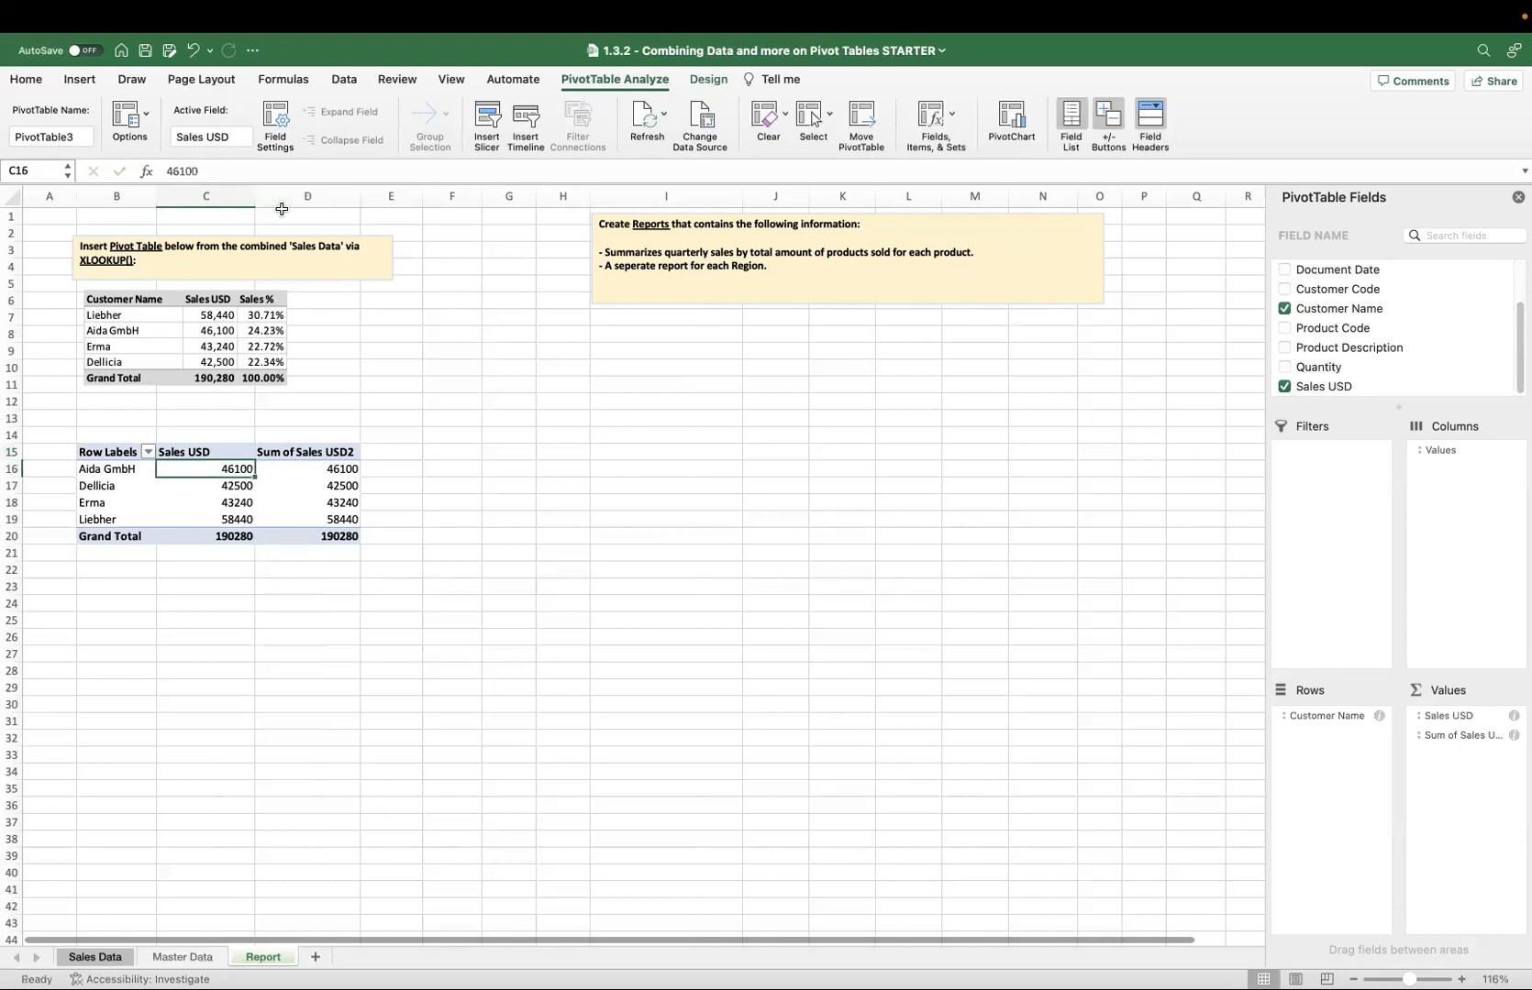
- Rename the second value column in D15 to "Sales %"
click(323, 453)
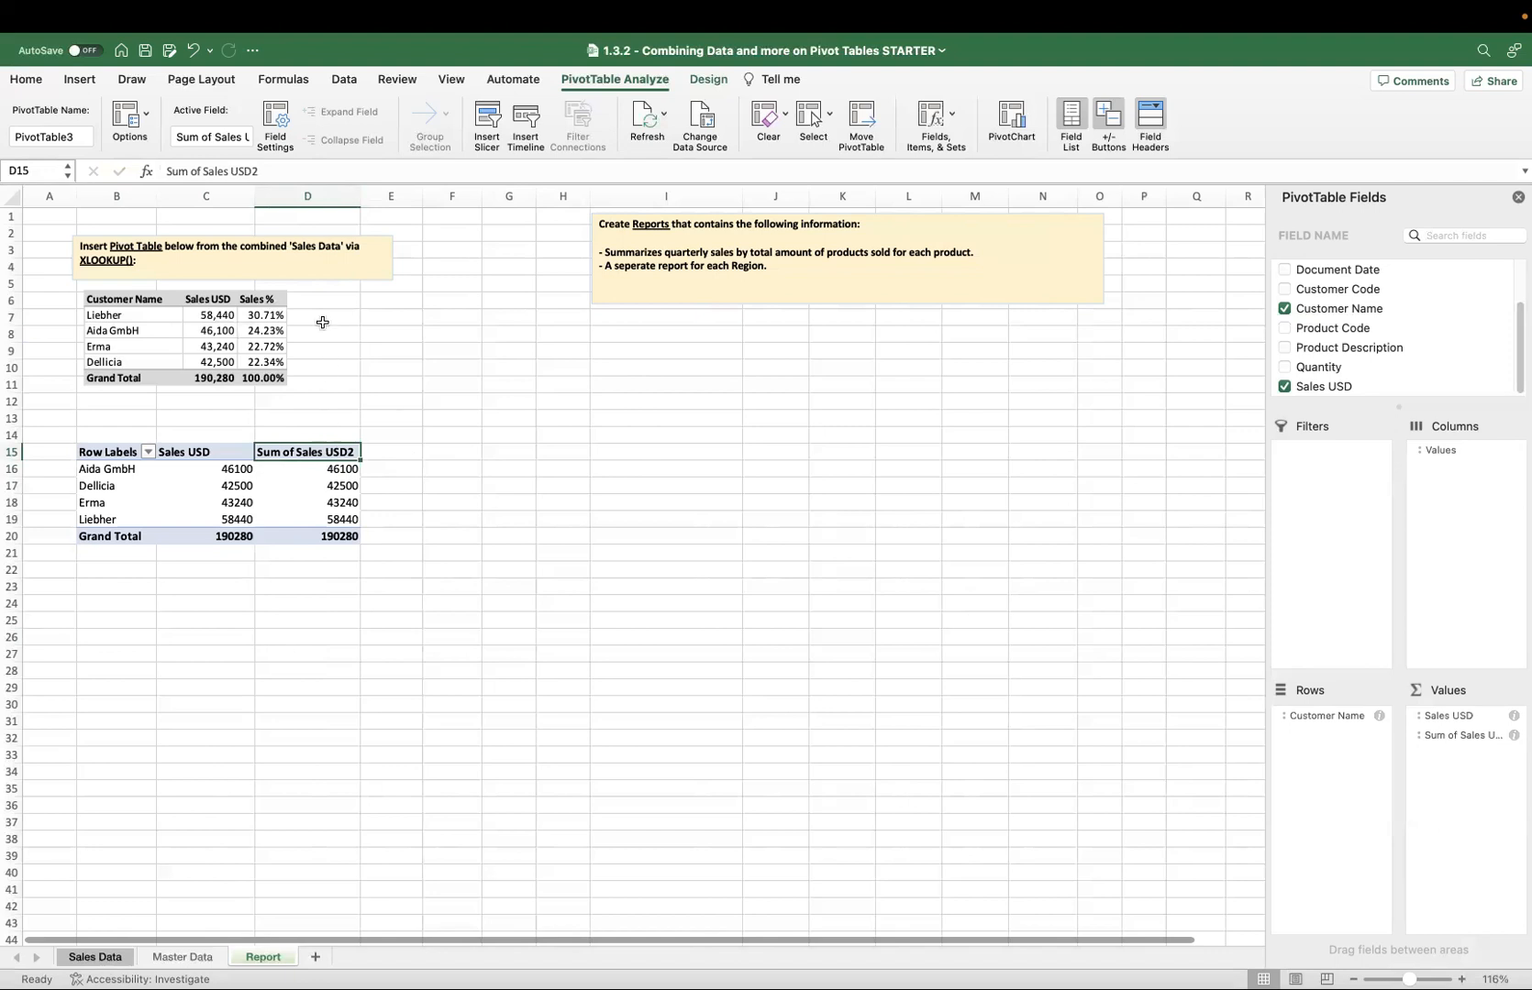
triple_click(234, 171)
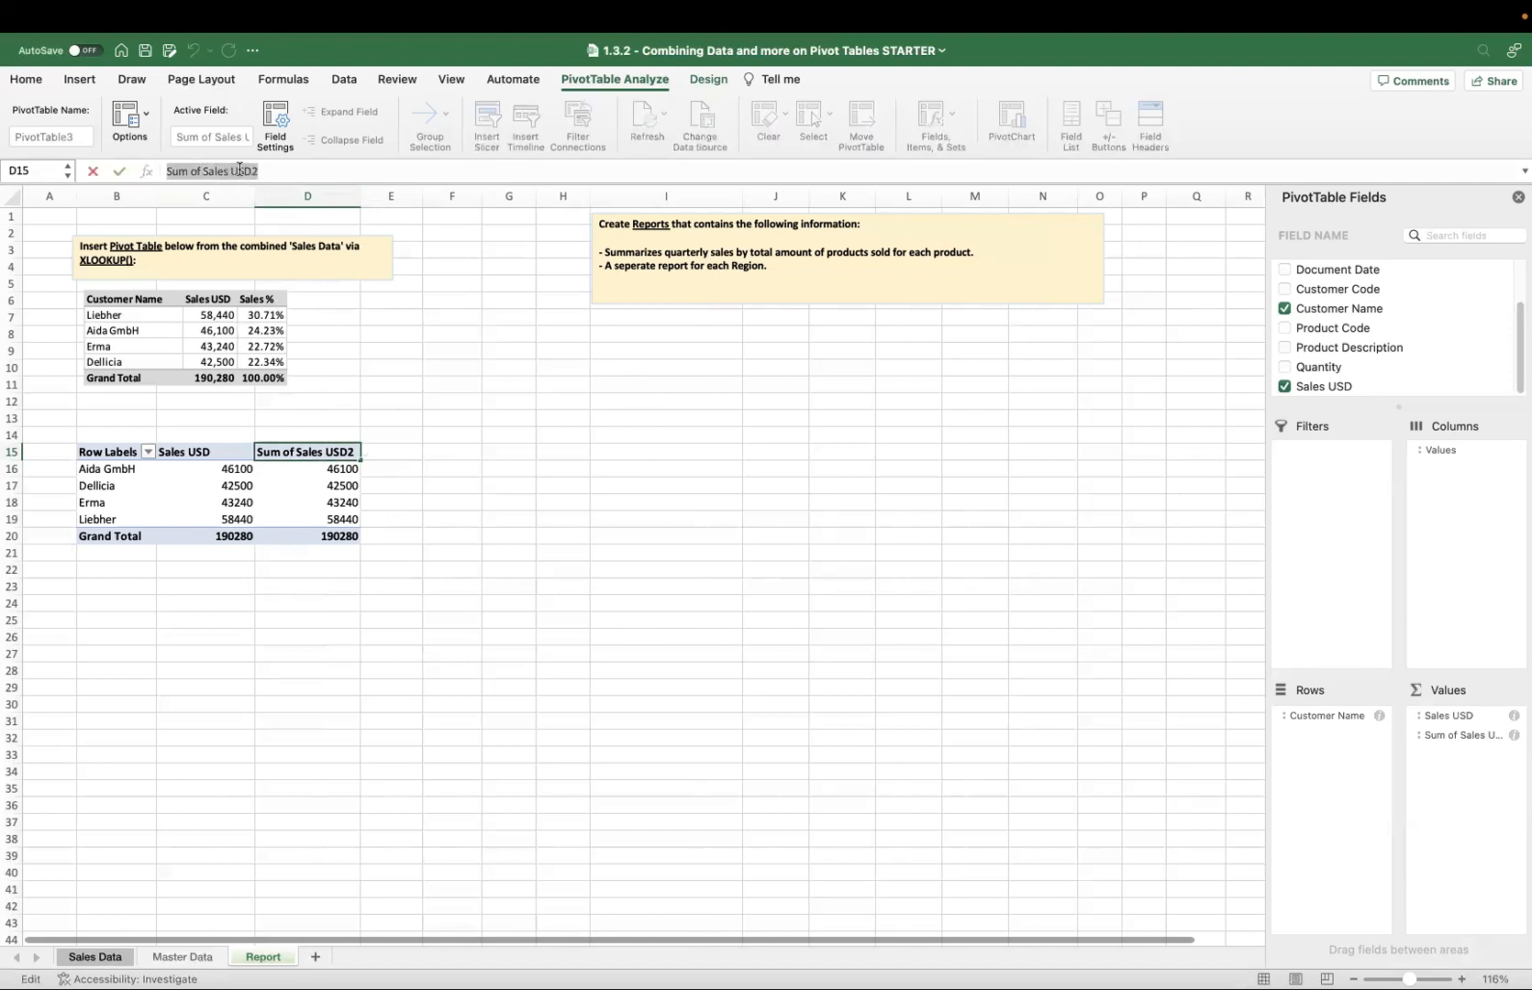
text(Sales)
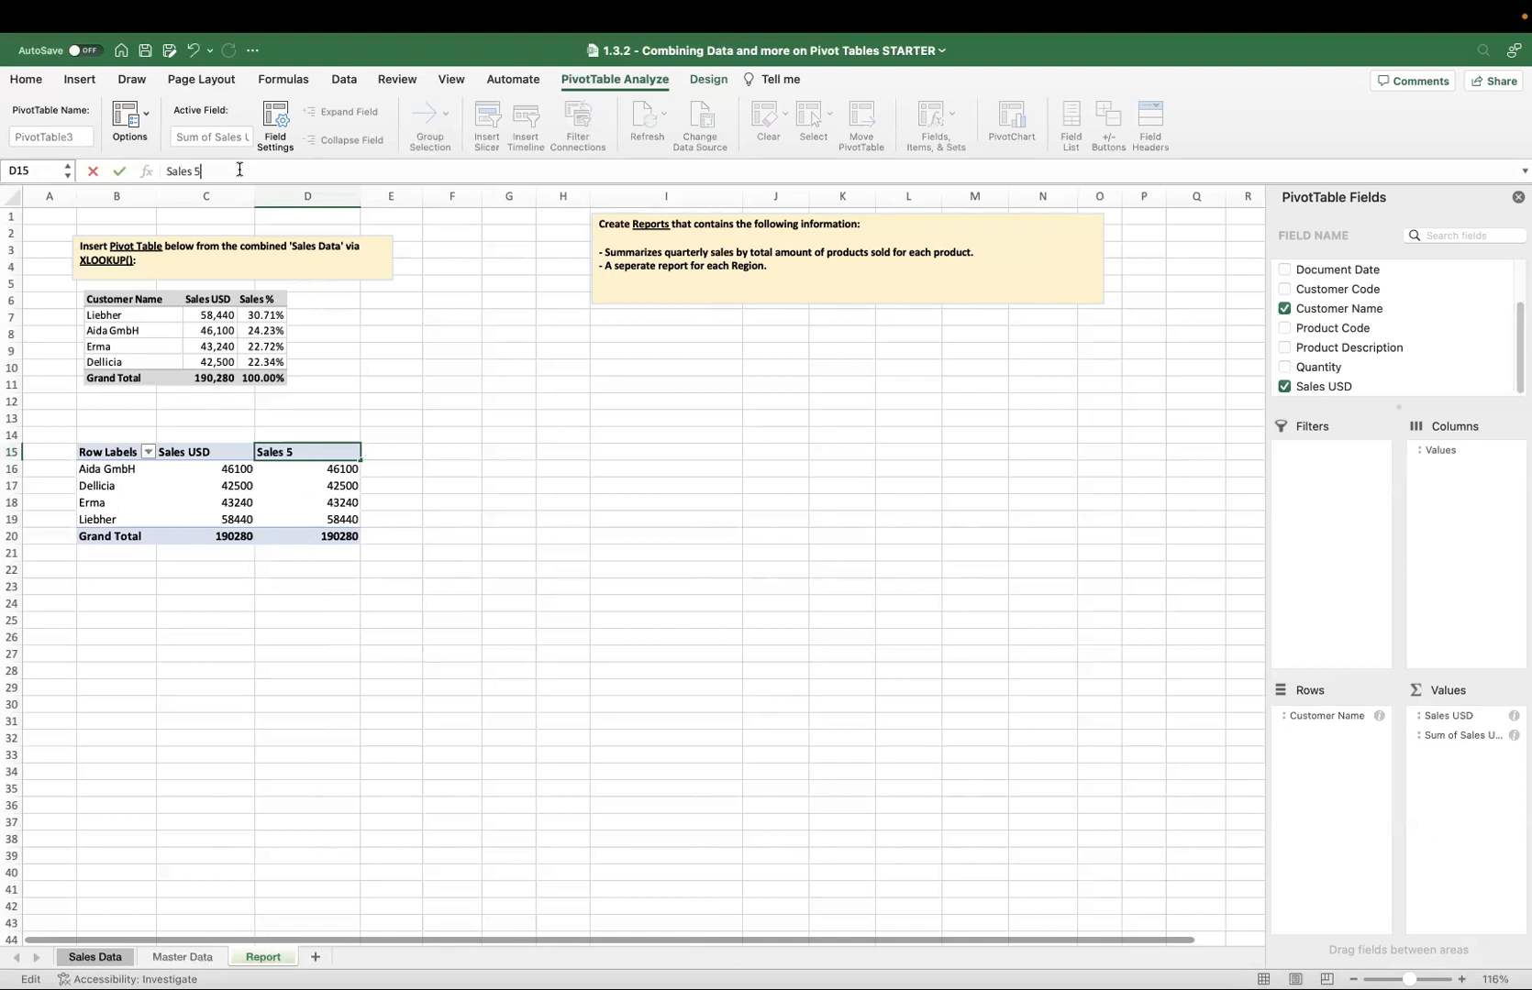
text( %)
key(Return)
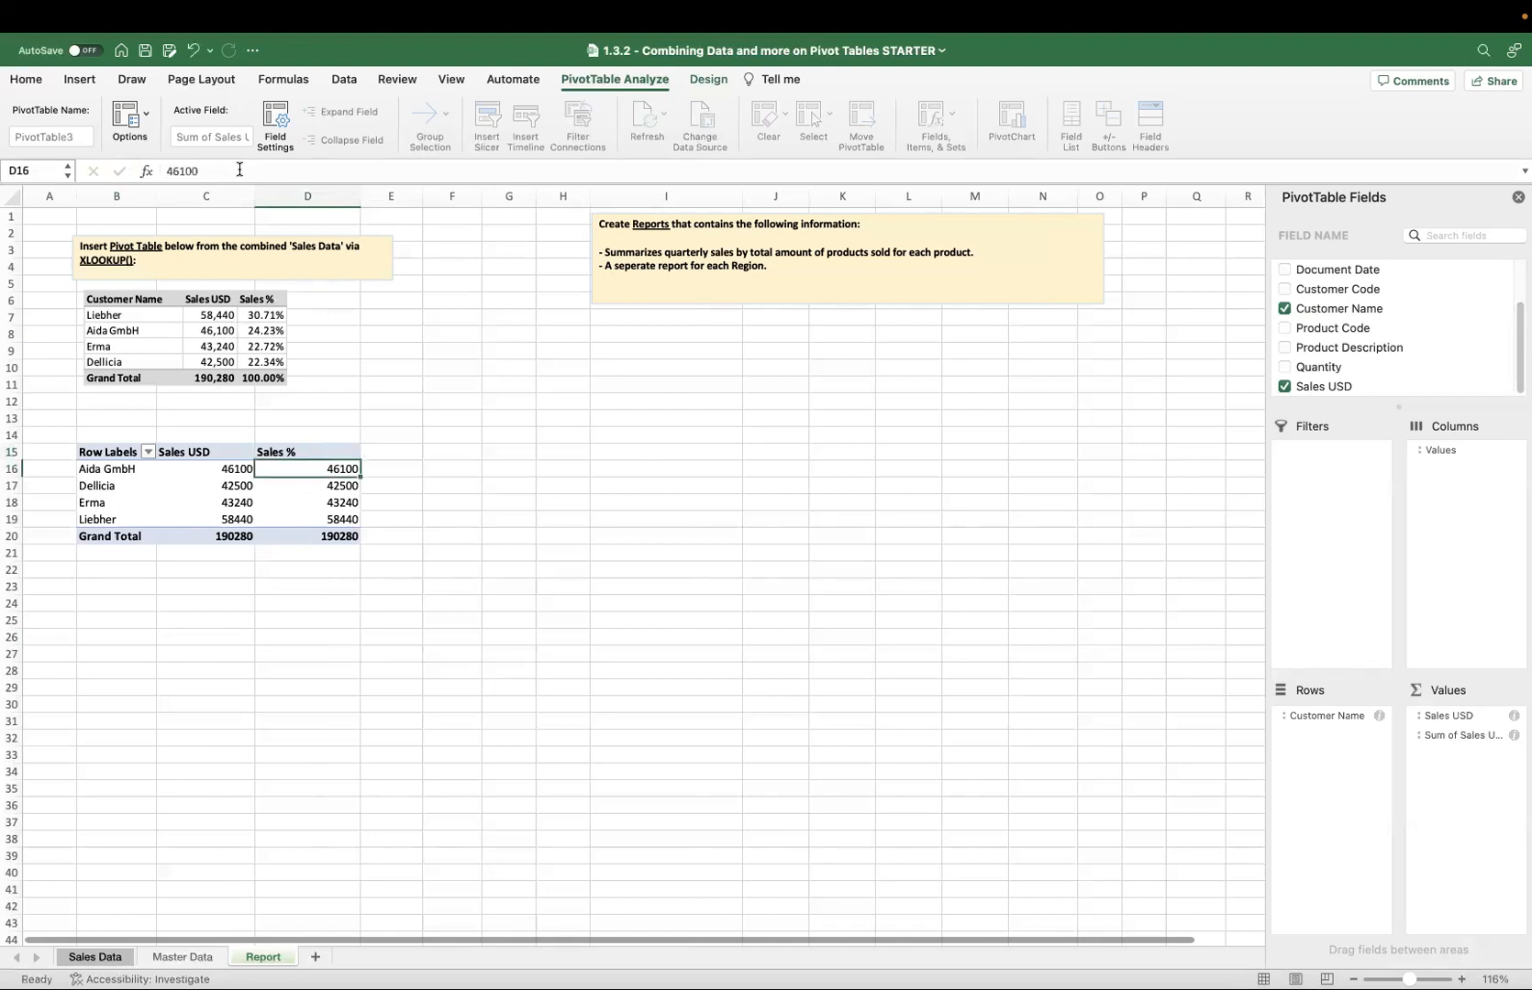
- Show the Sales % column's values as a percentage of the grand total
right_click(335, 472)
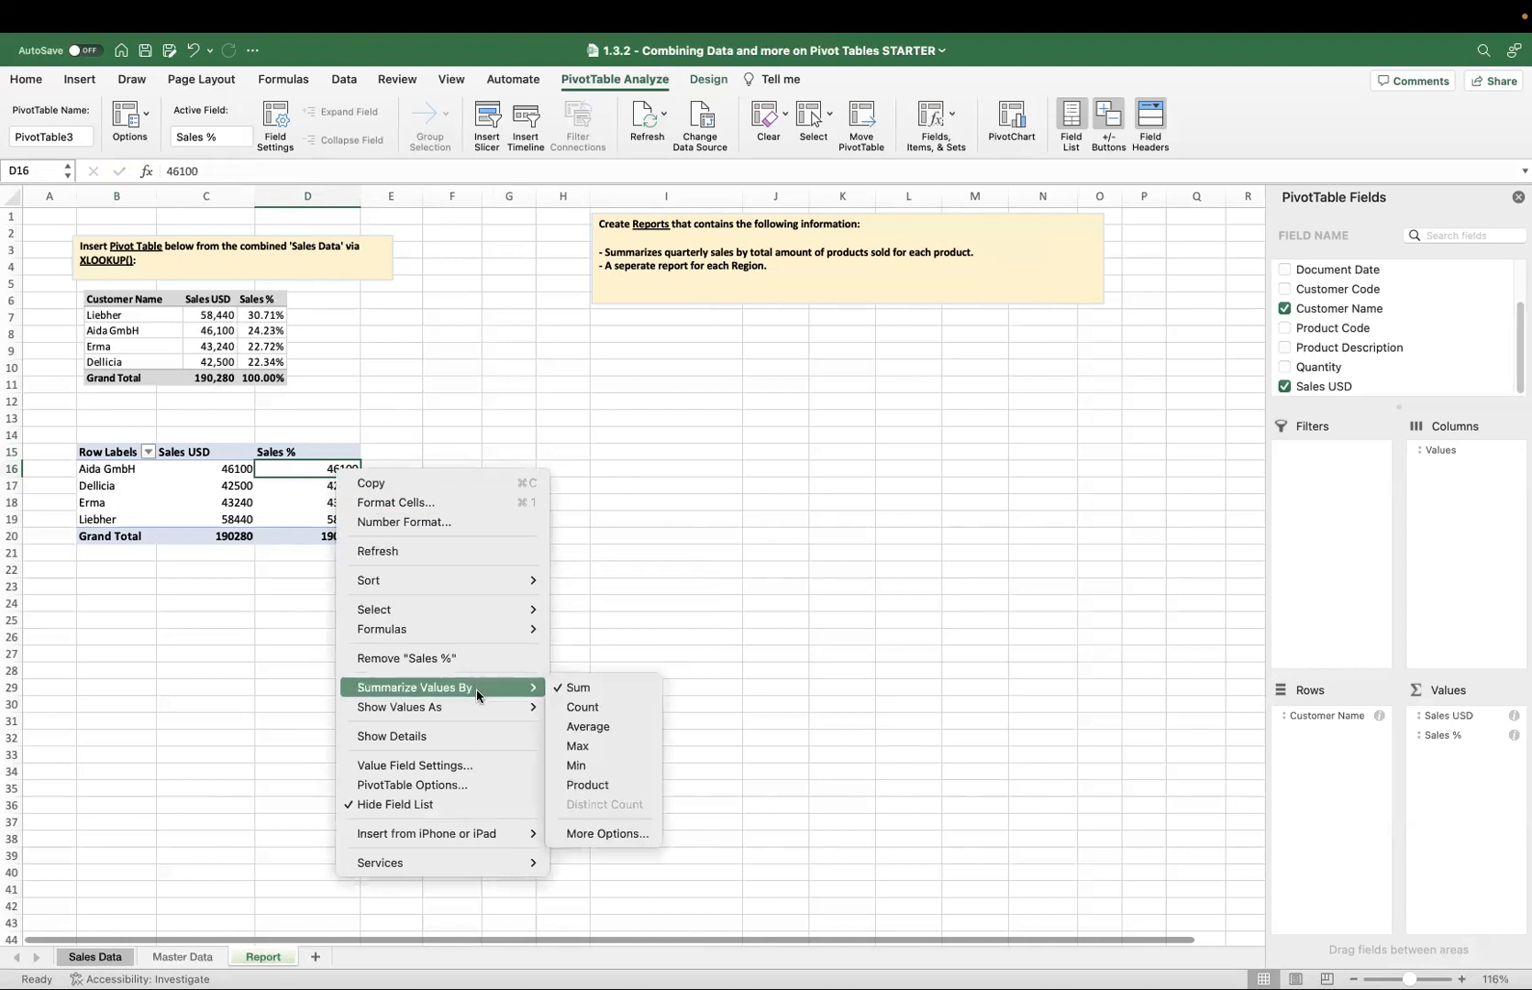
mouse_move(481, 707)
click(561, 727)
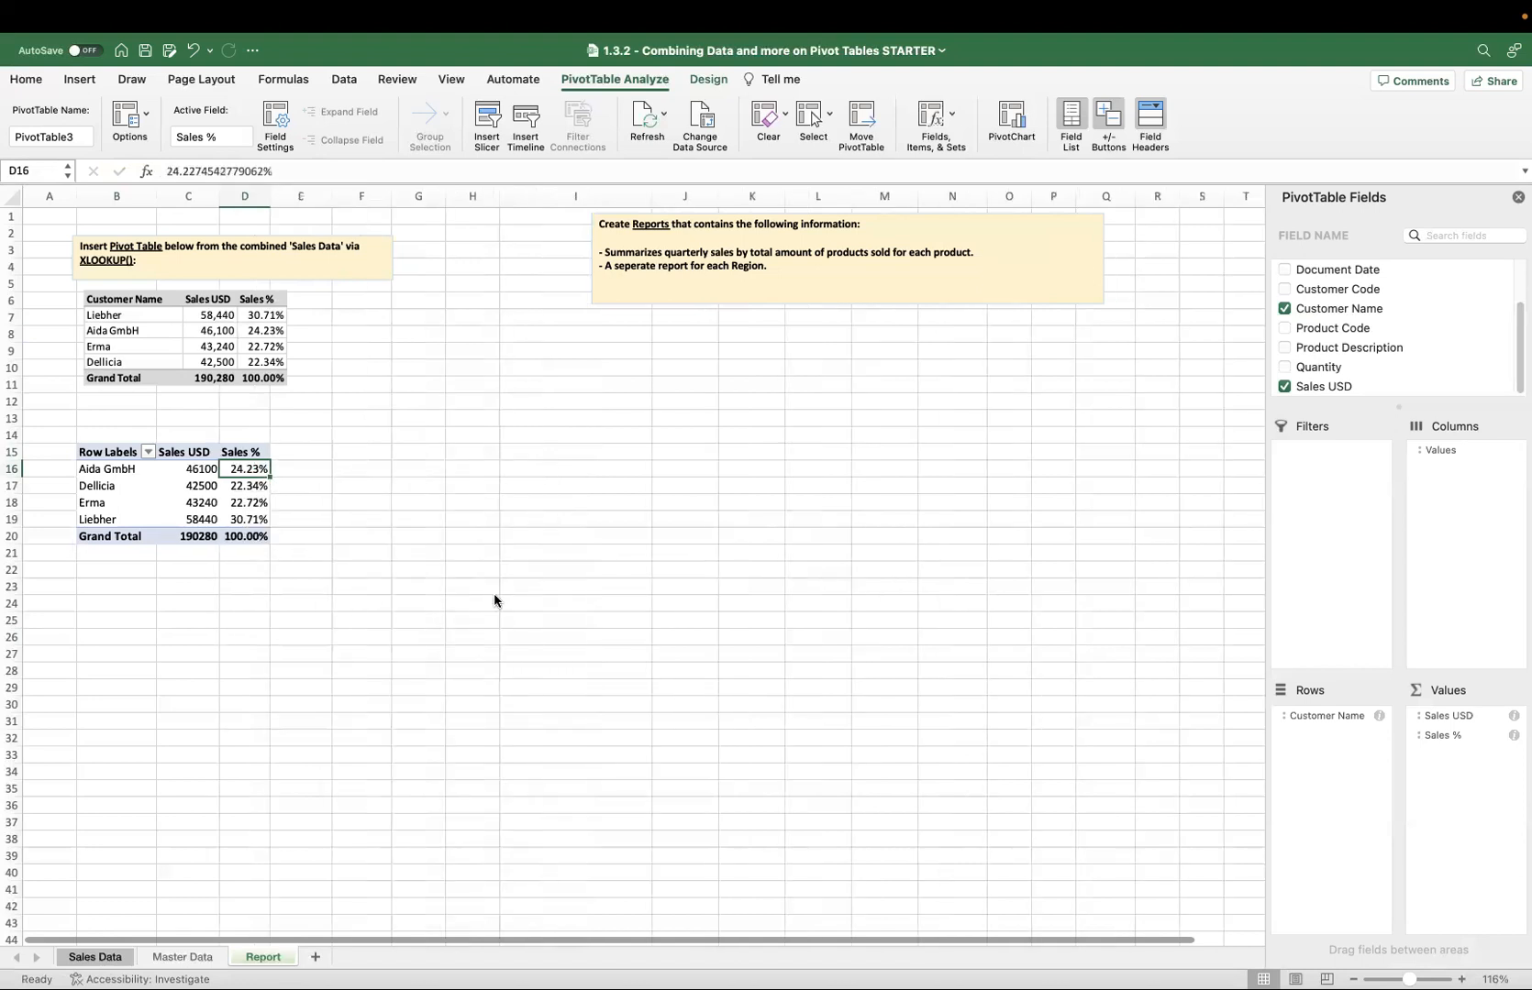
- Format the pivot table's Sales USD values as Number with a 1000 separator and 0 decimal places
click(182, 469)
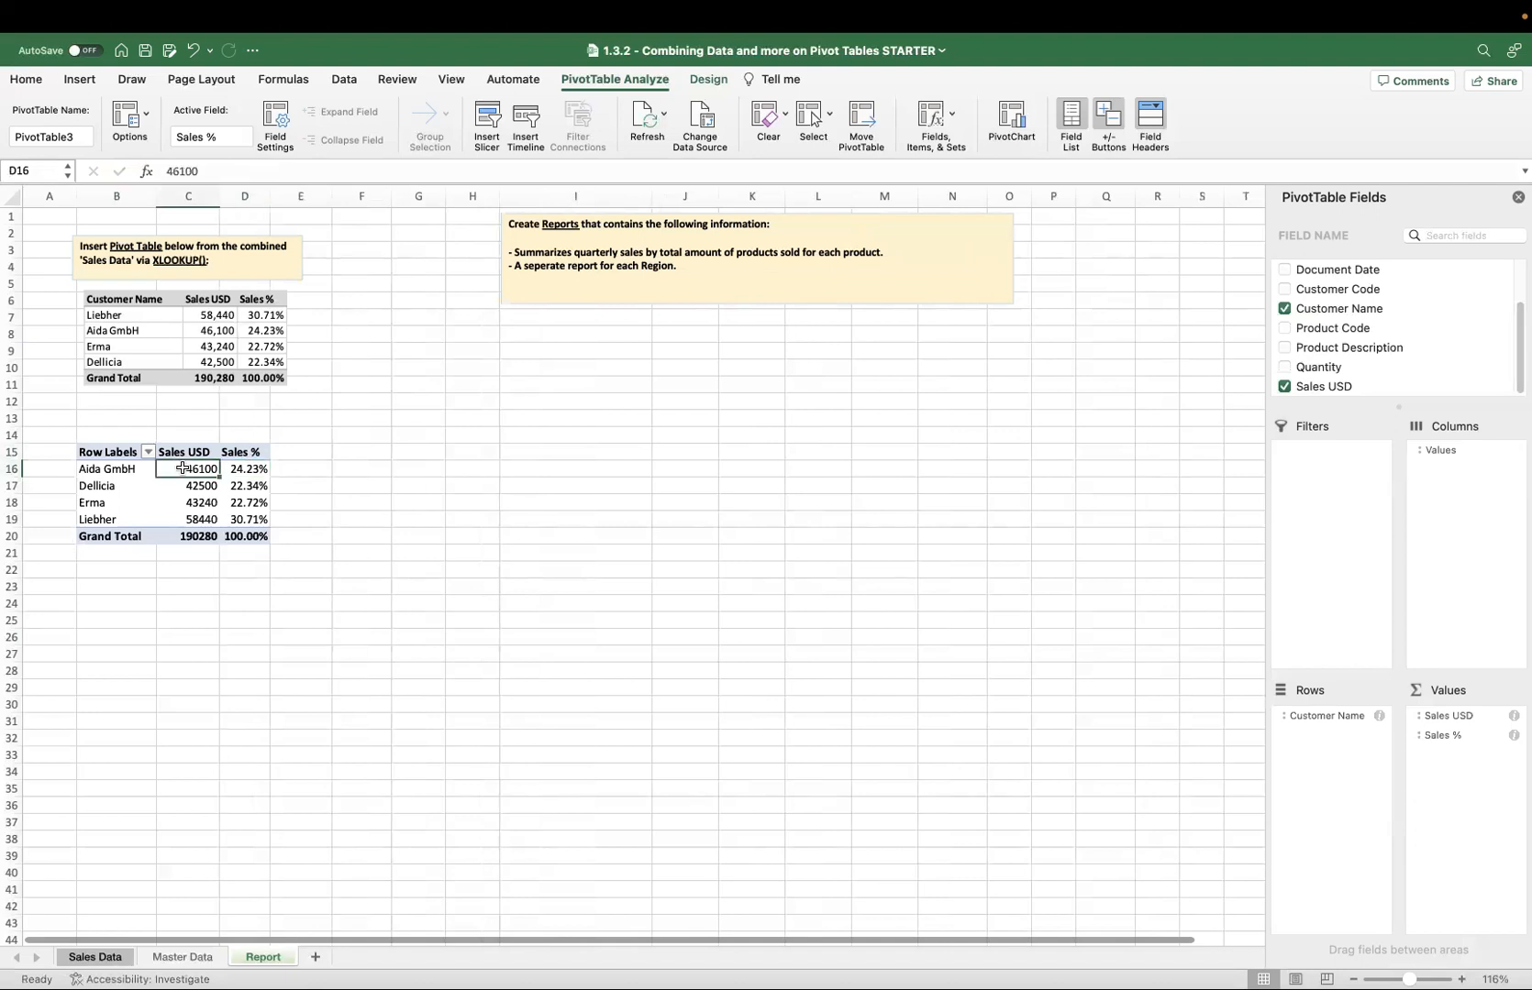
right_click(201, 467)
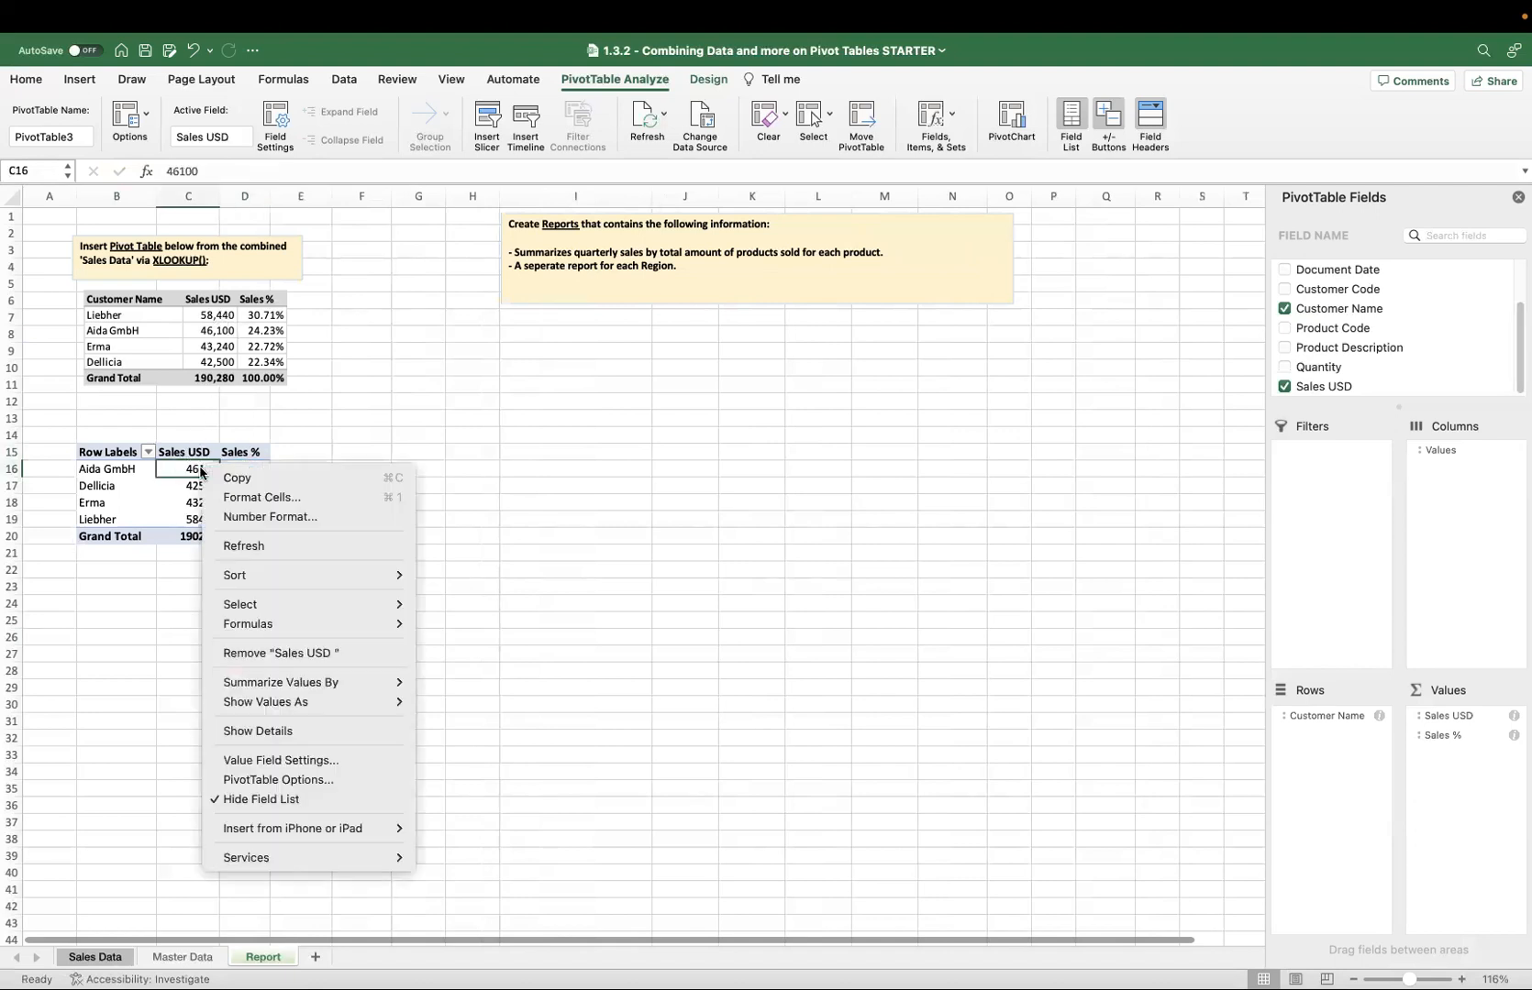
click(311, 519)
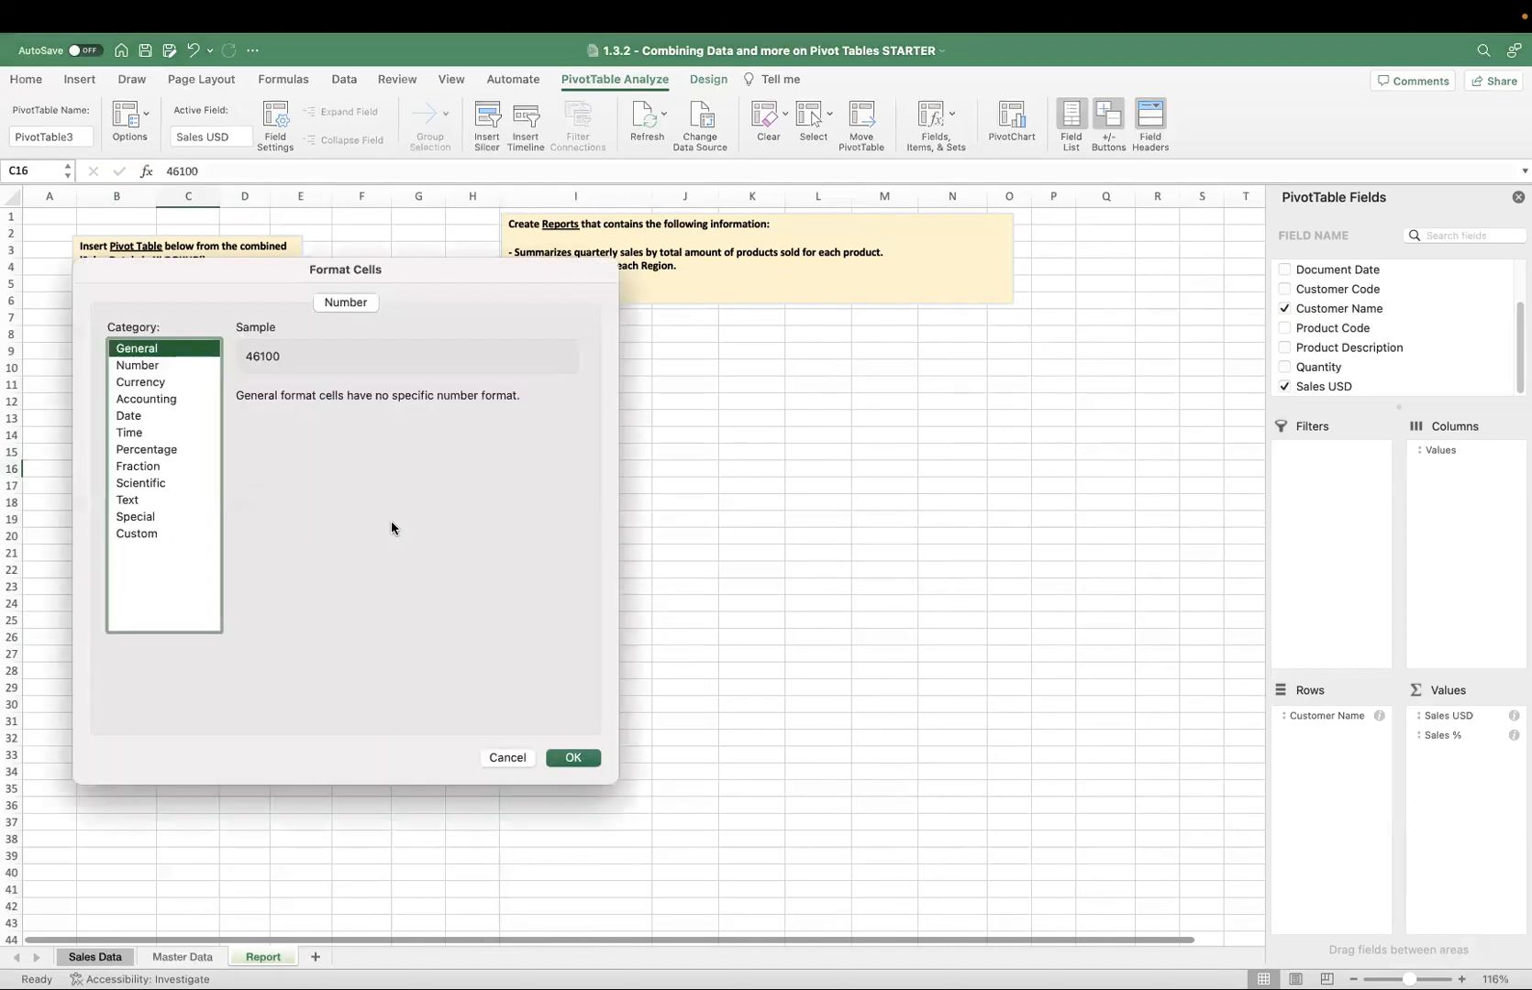
click(177, 368)
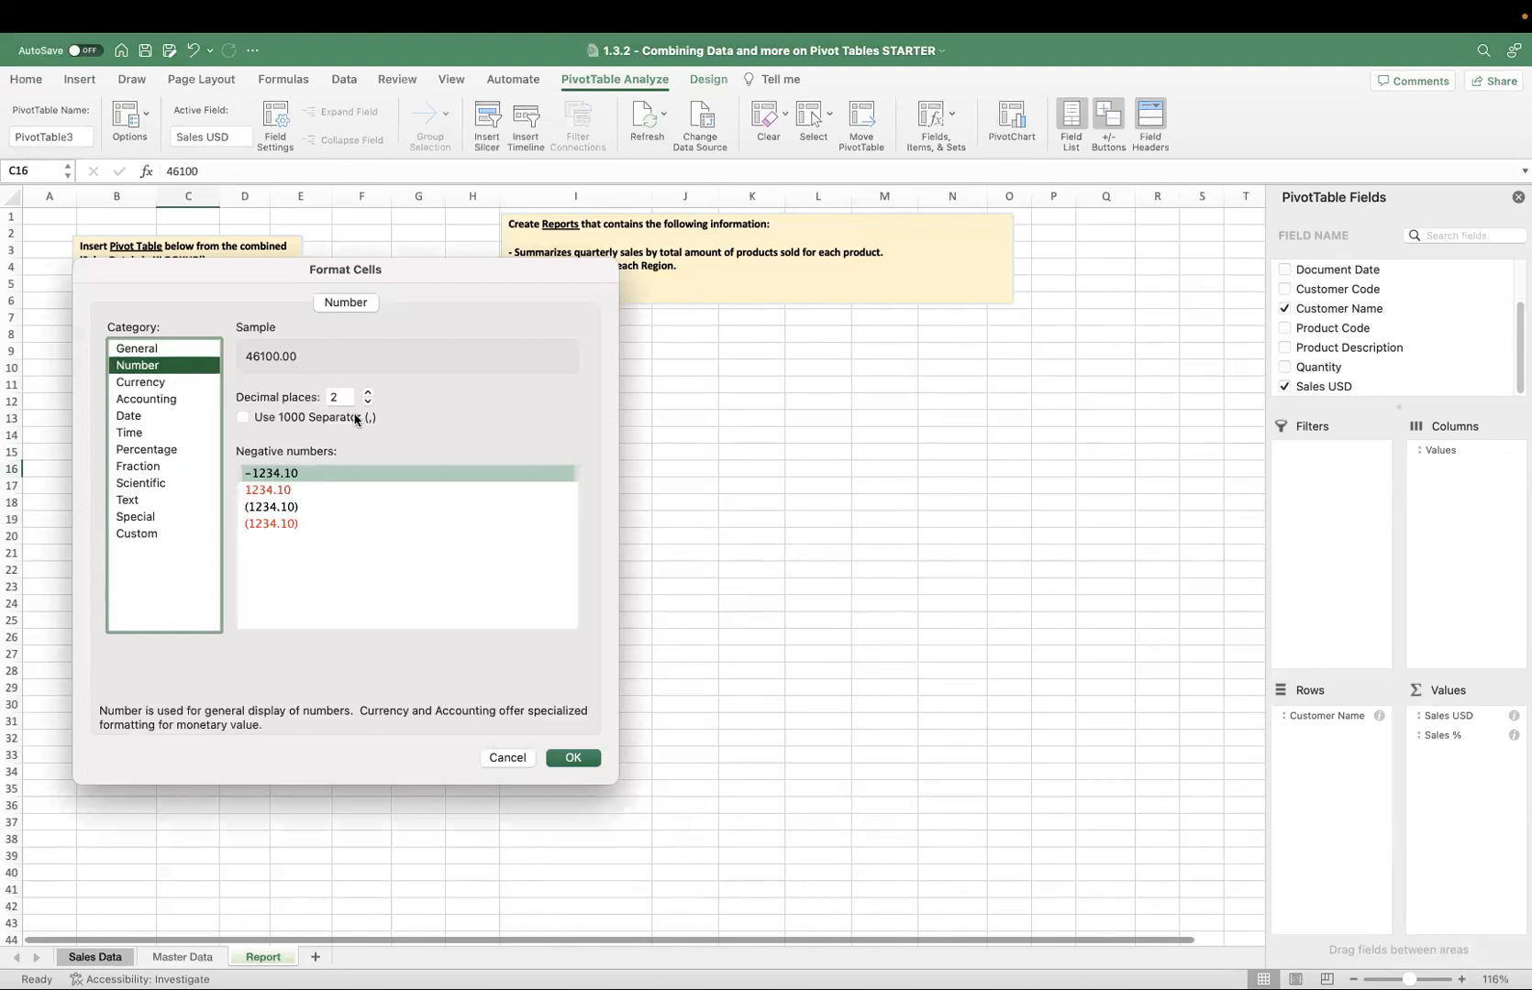
click(264, 419)
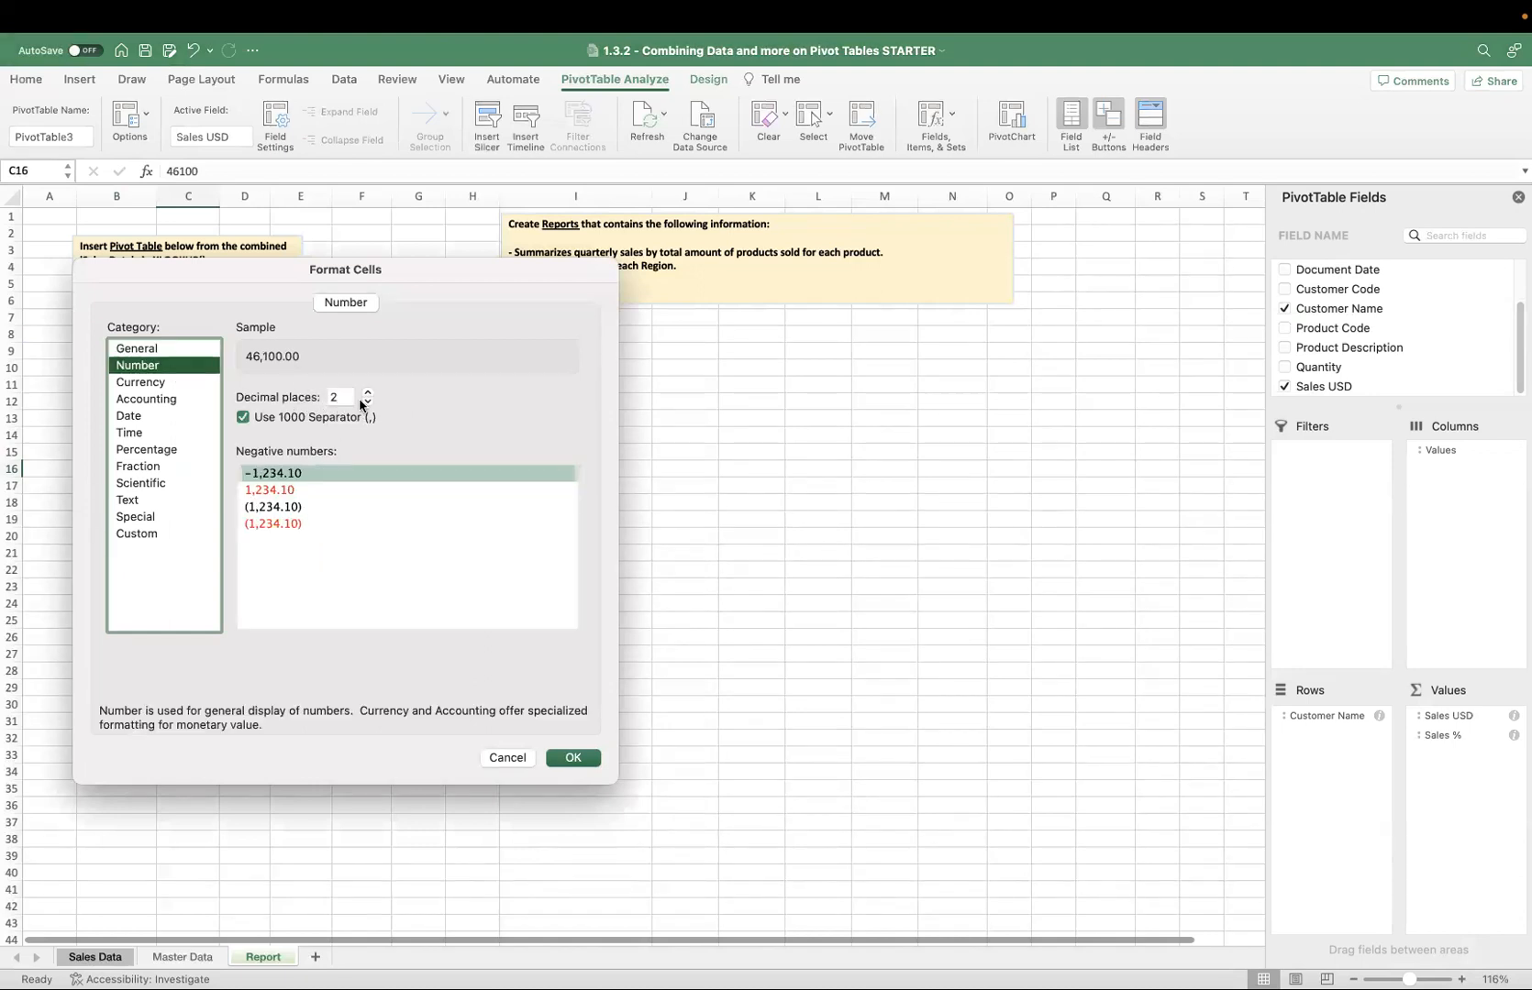
click(367, 402)
click(367, 403)
click(575, 758)
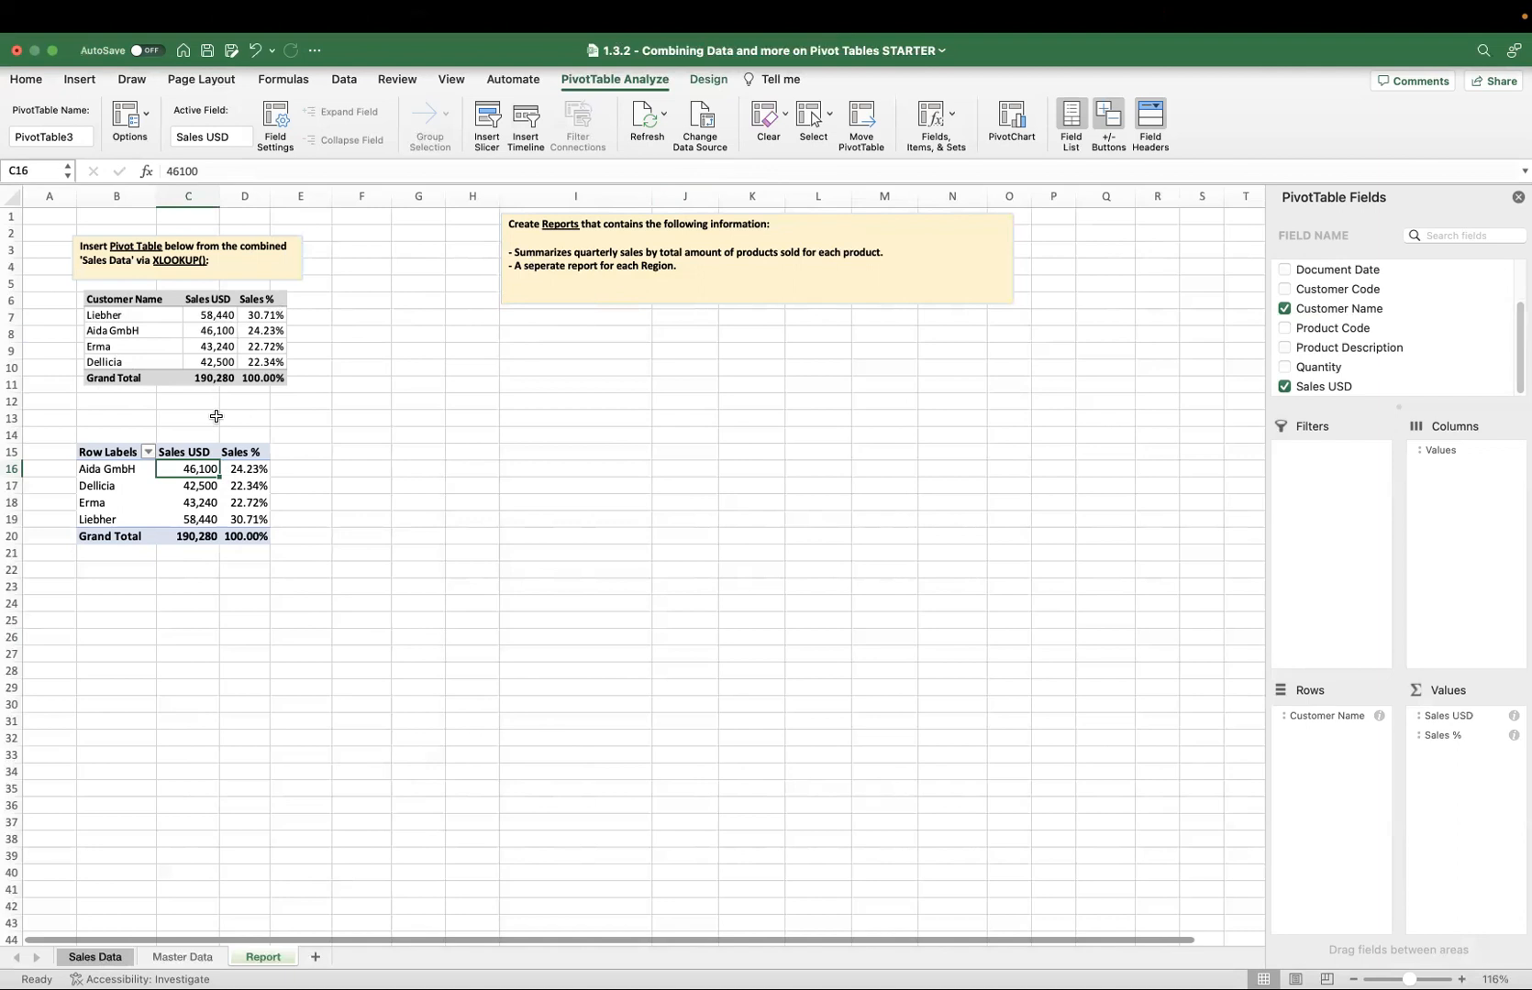
- Show the pivot table in Tabular Form so its row header uses the field name
drag(234, 452, 188, 452)
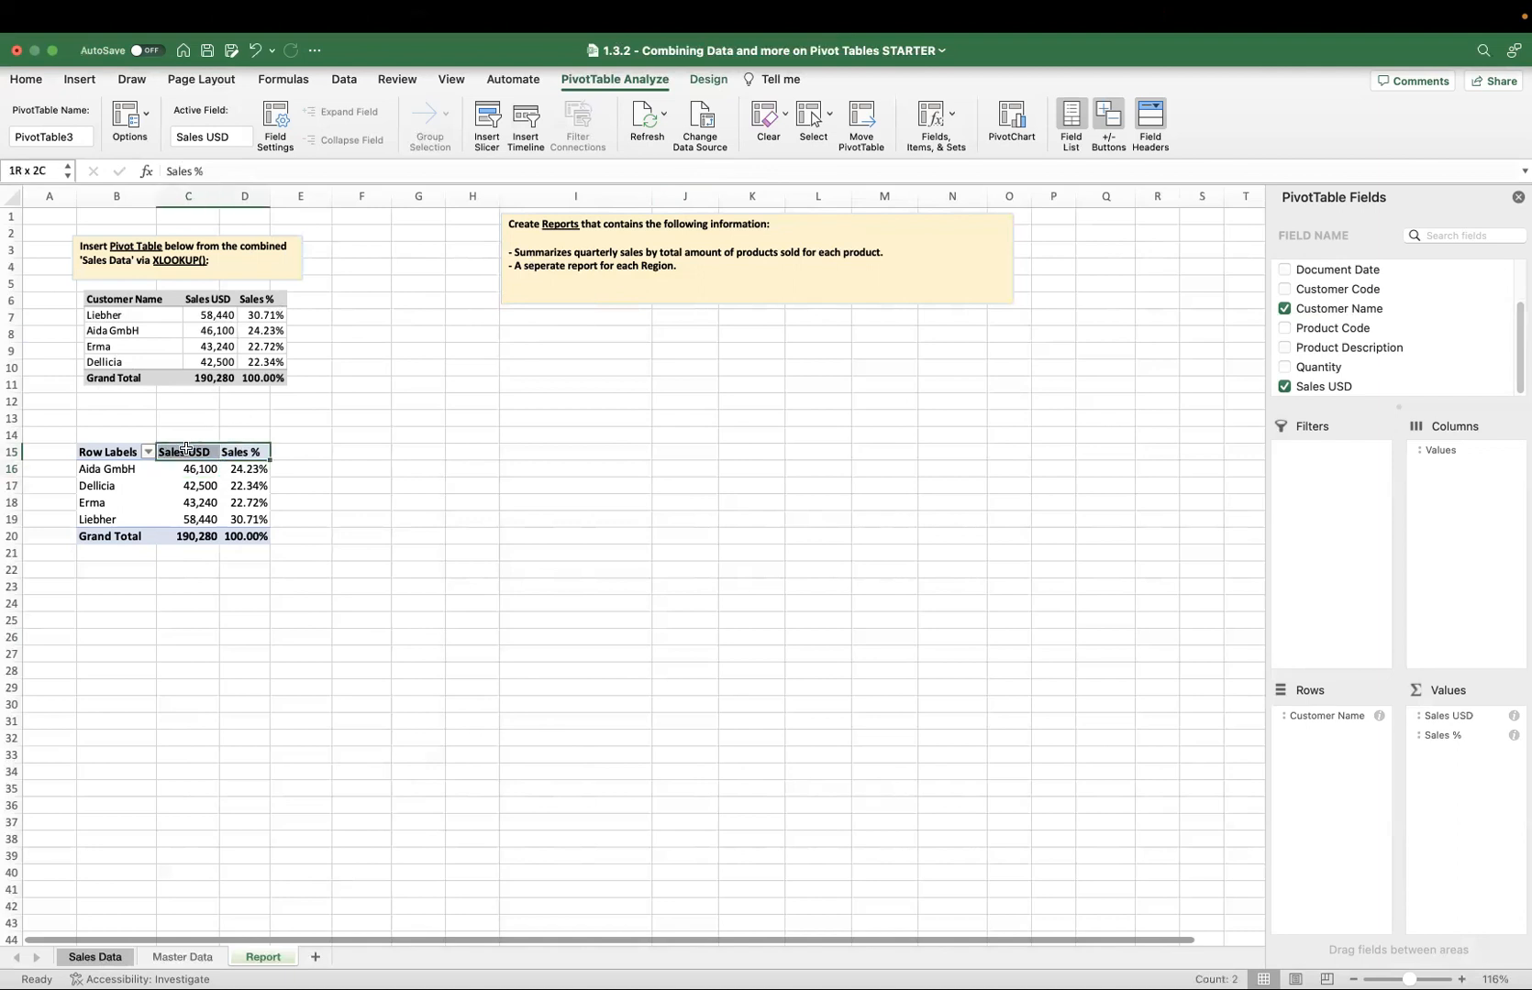
click(115, 452)
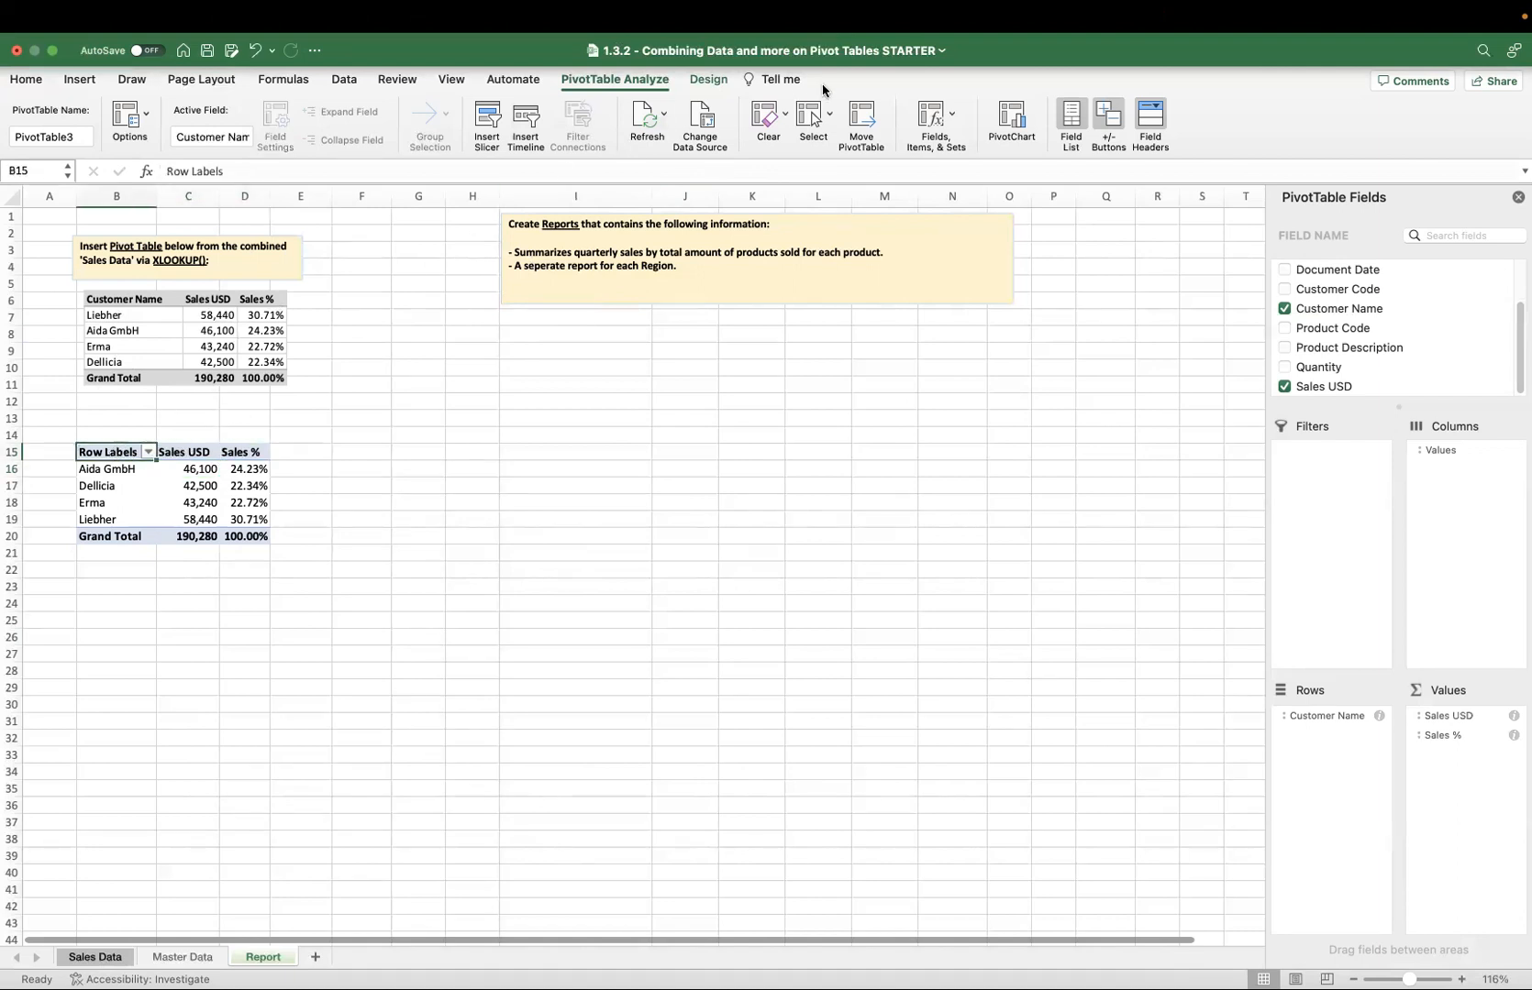
click(707, 81)
click(135, 113)
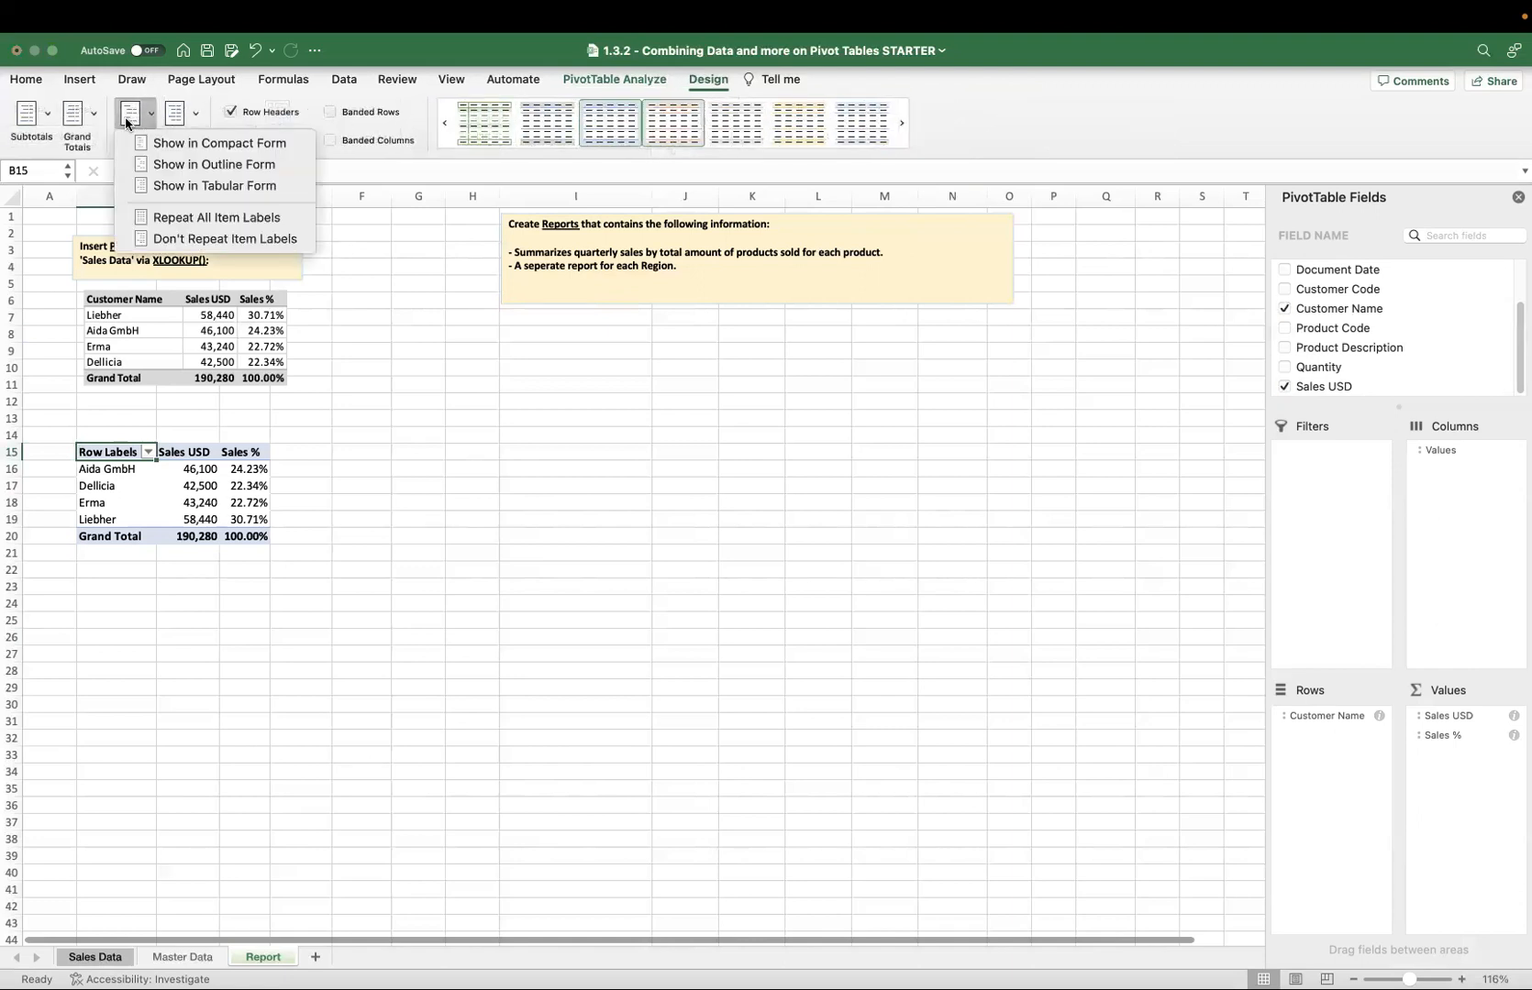
click(169, 190)
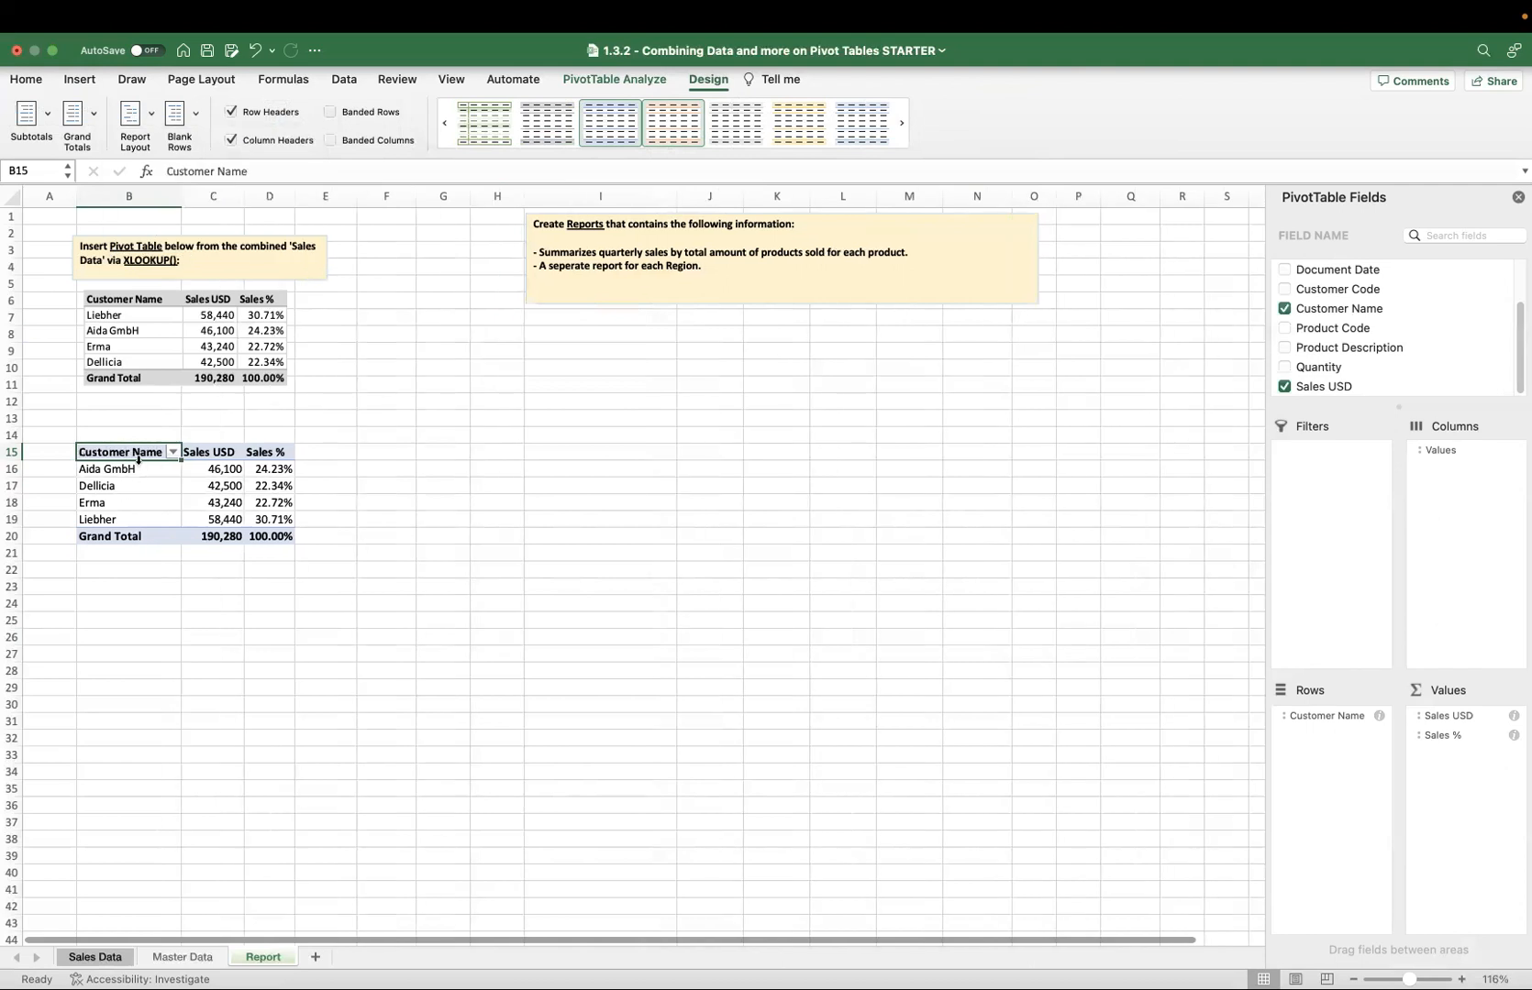
- Sort the customers in the pivot table by Sales USD from largest to smallest
click(219, 500)
right_click(223, 470)
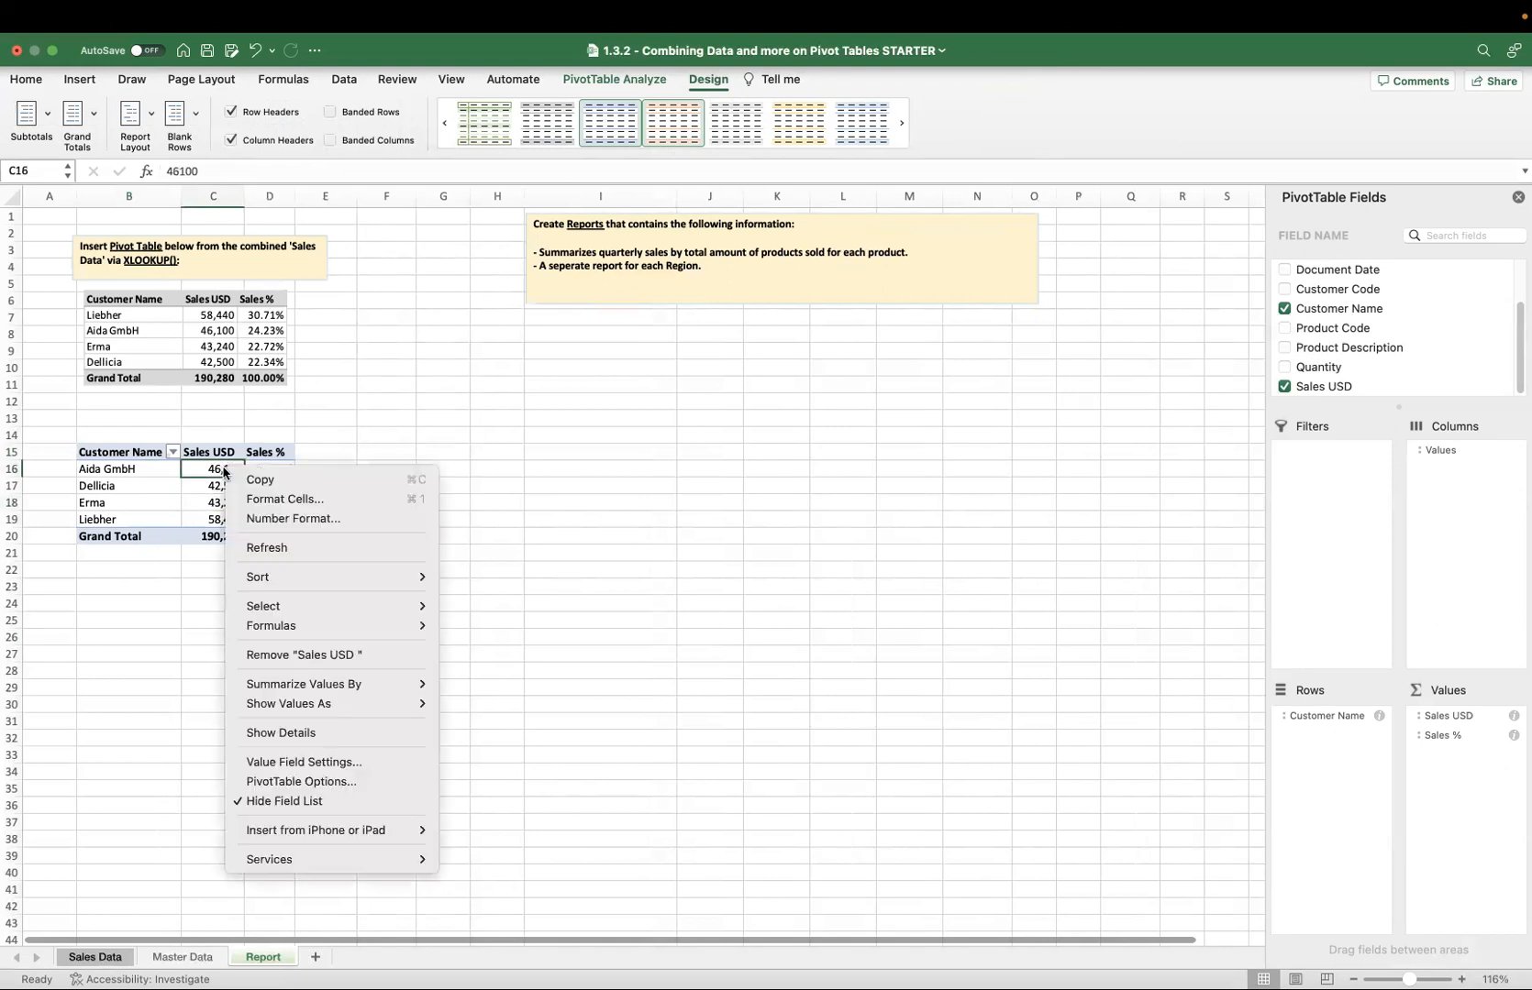
mouse_move(307, 576)
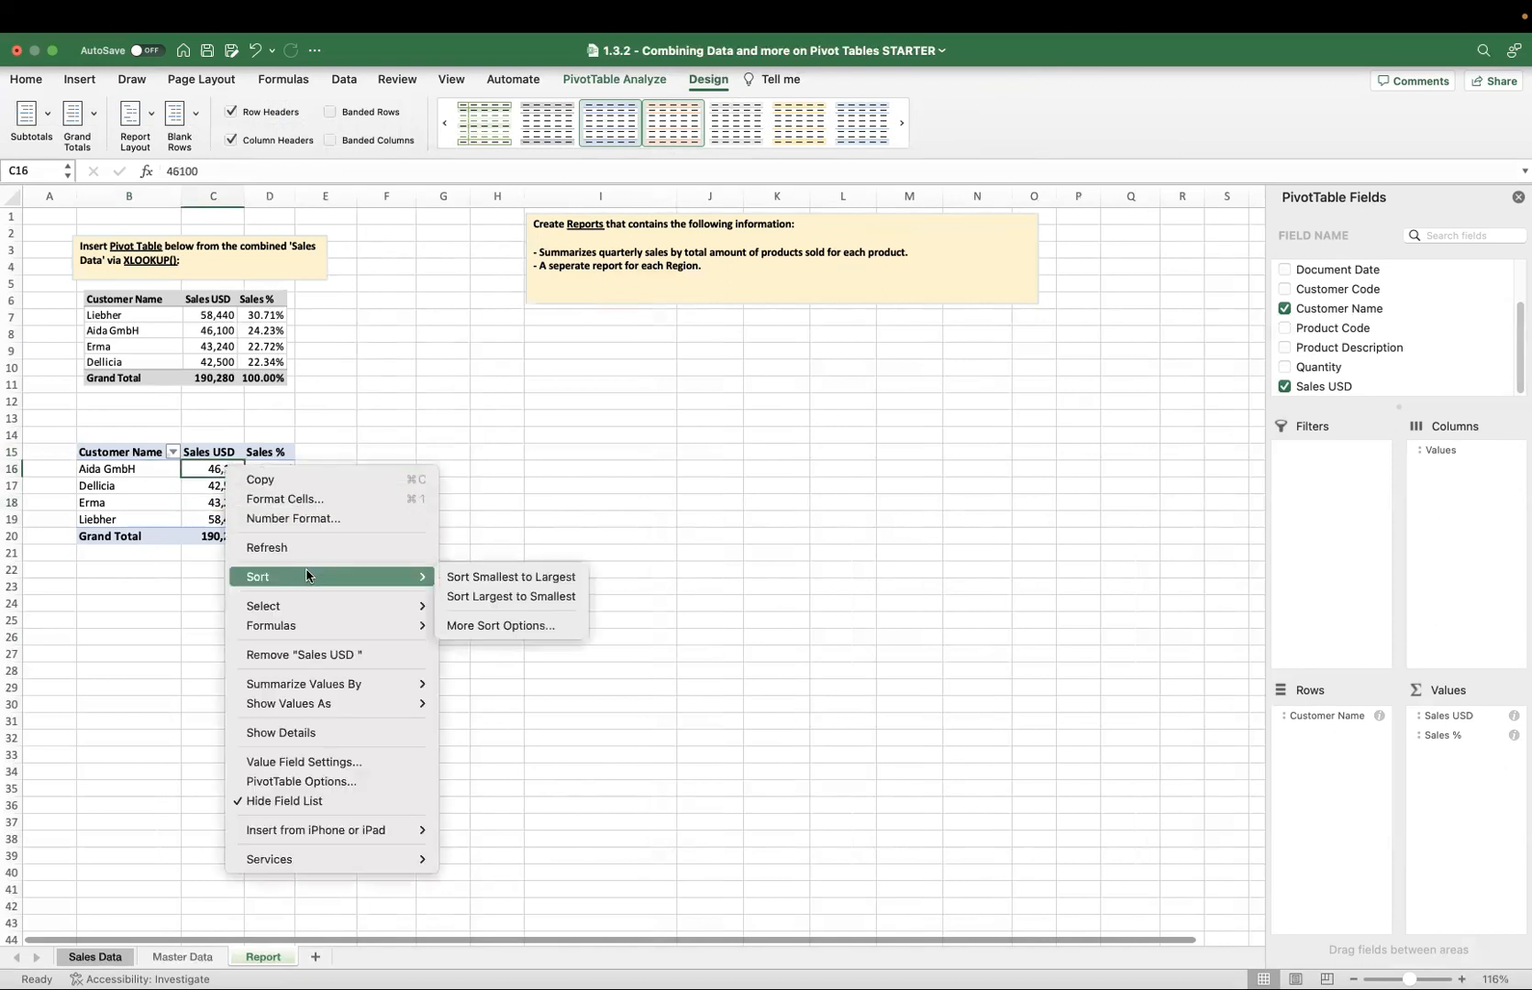
click(475, 597)
click(328, 526)
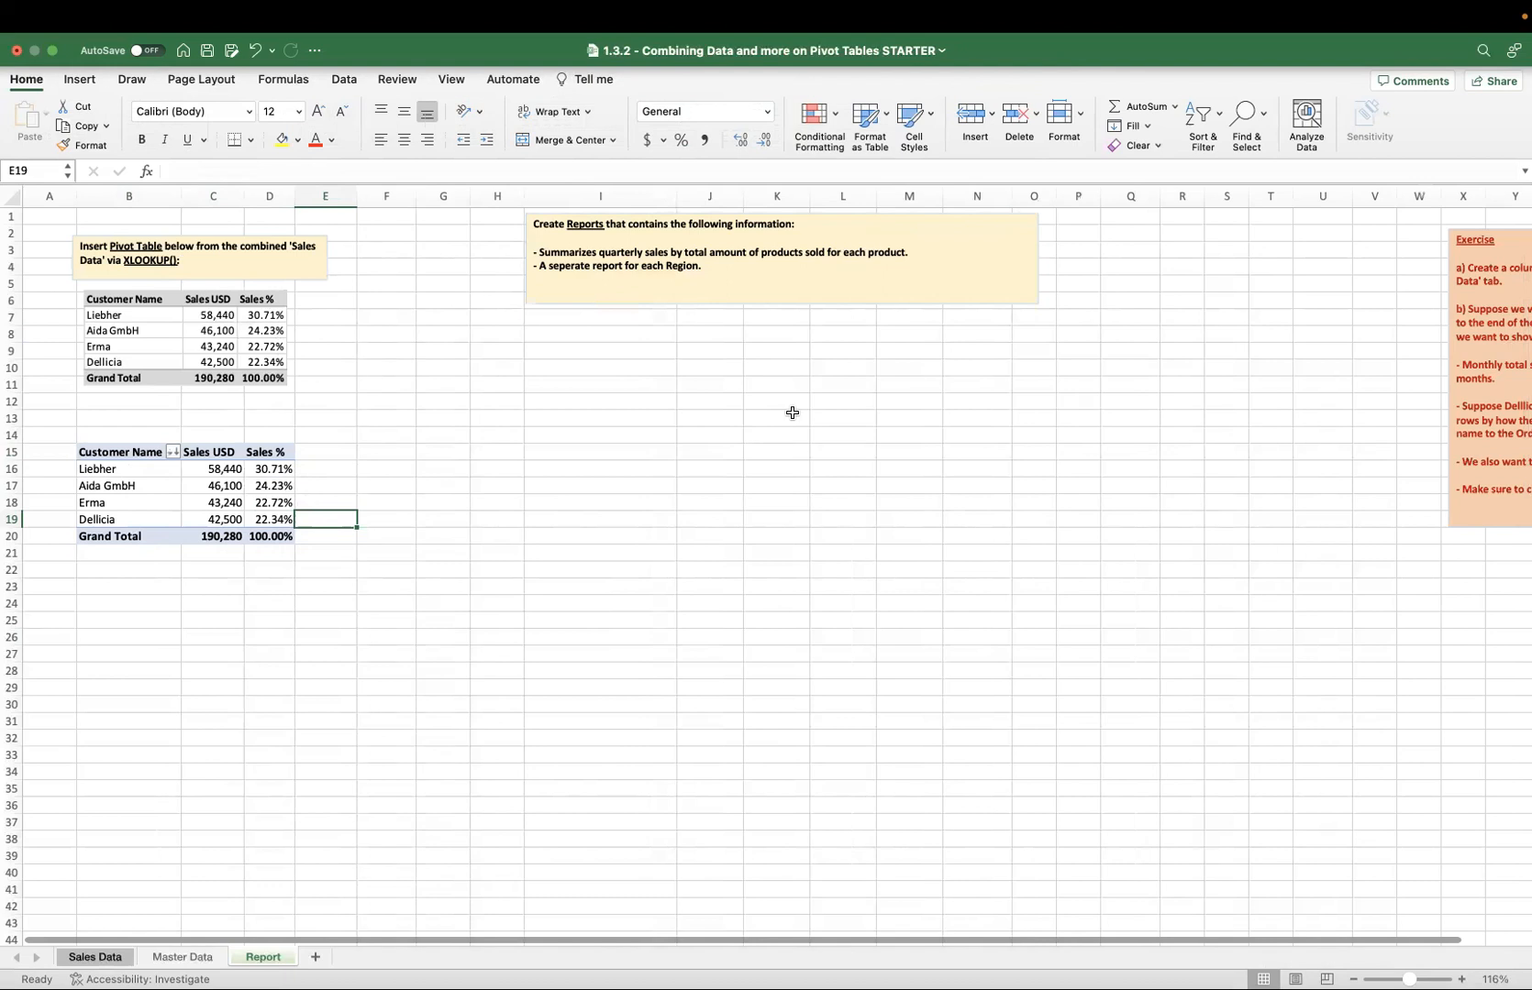
- Copy the whole pivot table in B15:D20 and paste it at cell I13 below the report instructions
scroll(793, 413, down, 1)
scroll(793, 413, up, 1)
drag(118, 453, 275, 539)
key(cmd+c)
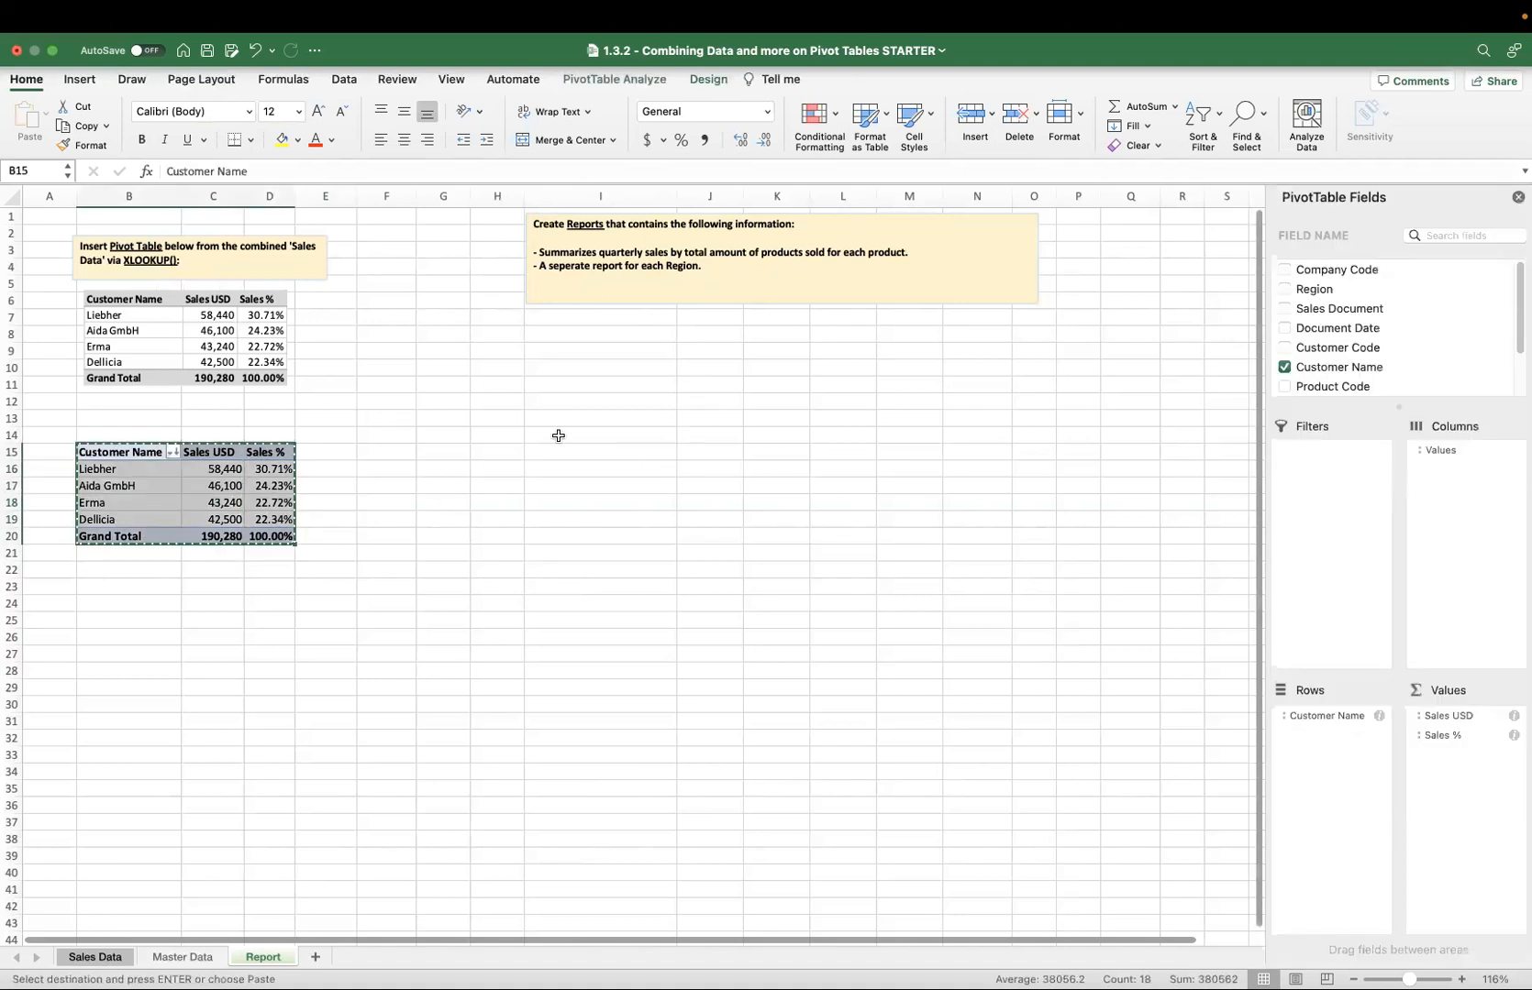
click(571, 418)
key(super+v)
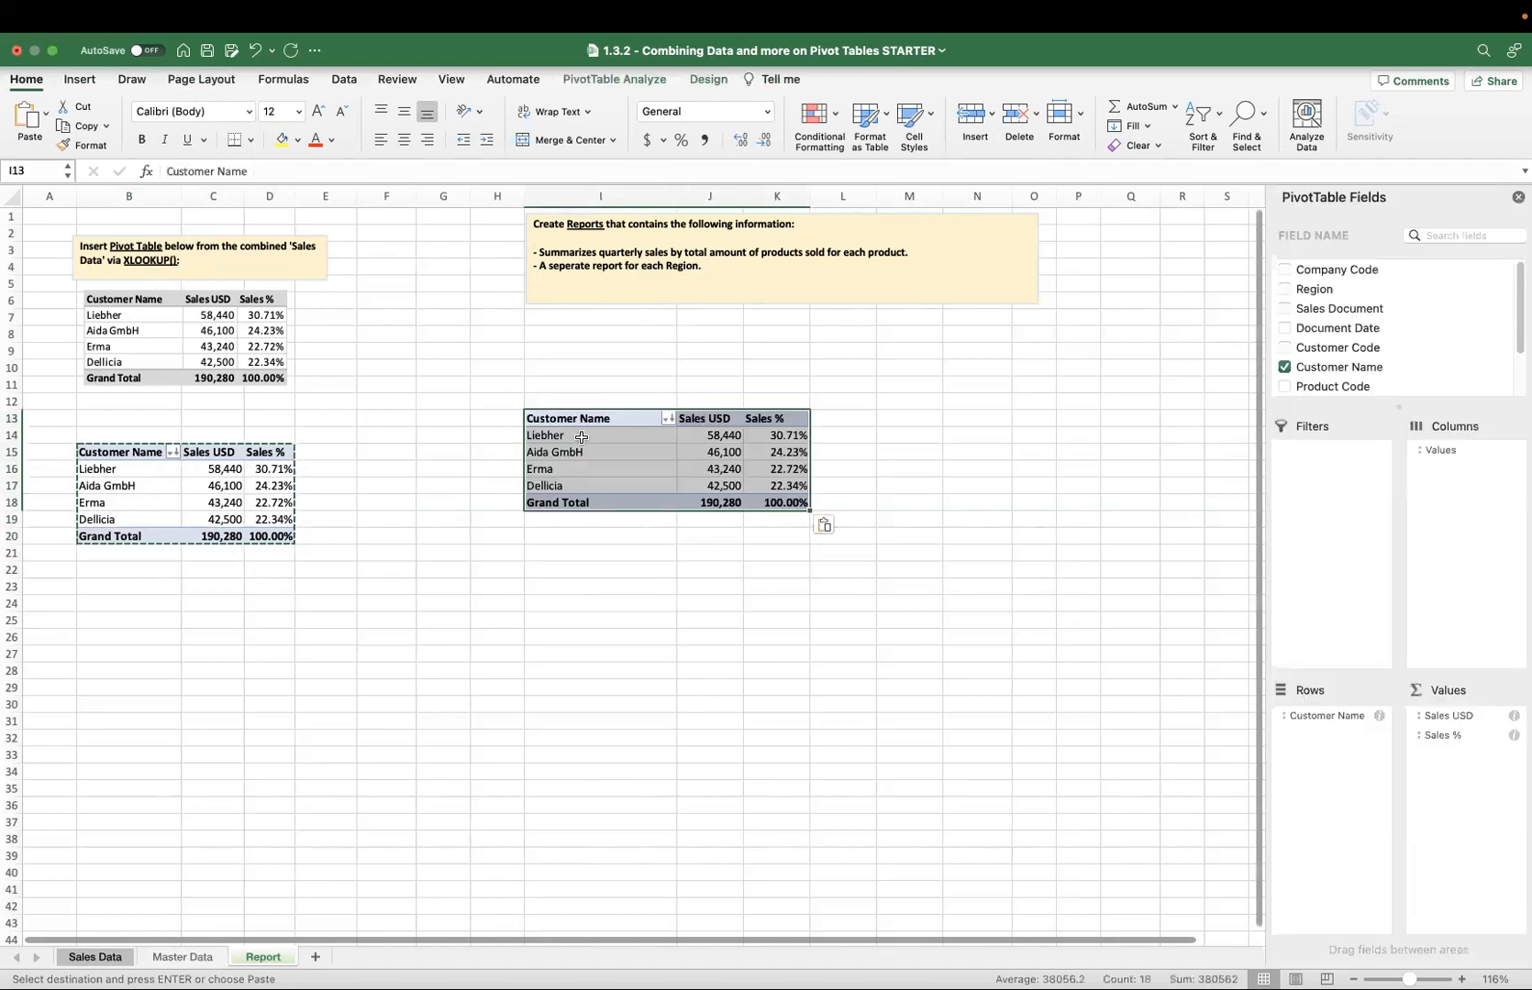
- Remove Customer Name, Sales USD and Sales % from the copied pivot table, leaving it empty
click(581, 437)
drag(1378, 715, 1209, 715)
drag(1445, 715, 1208, 717)
drag(1453, 719, 1193, 695)
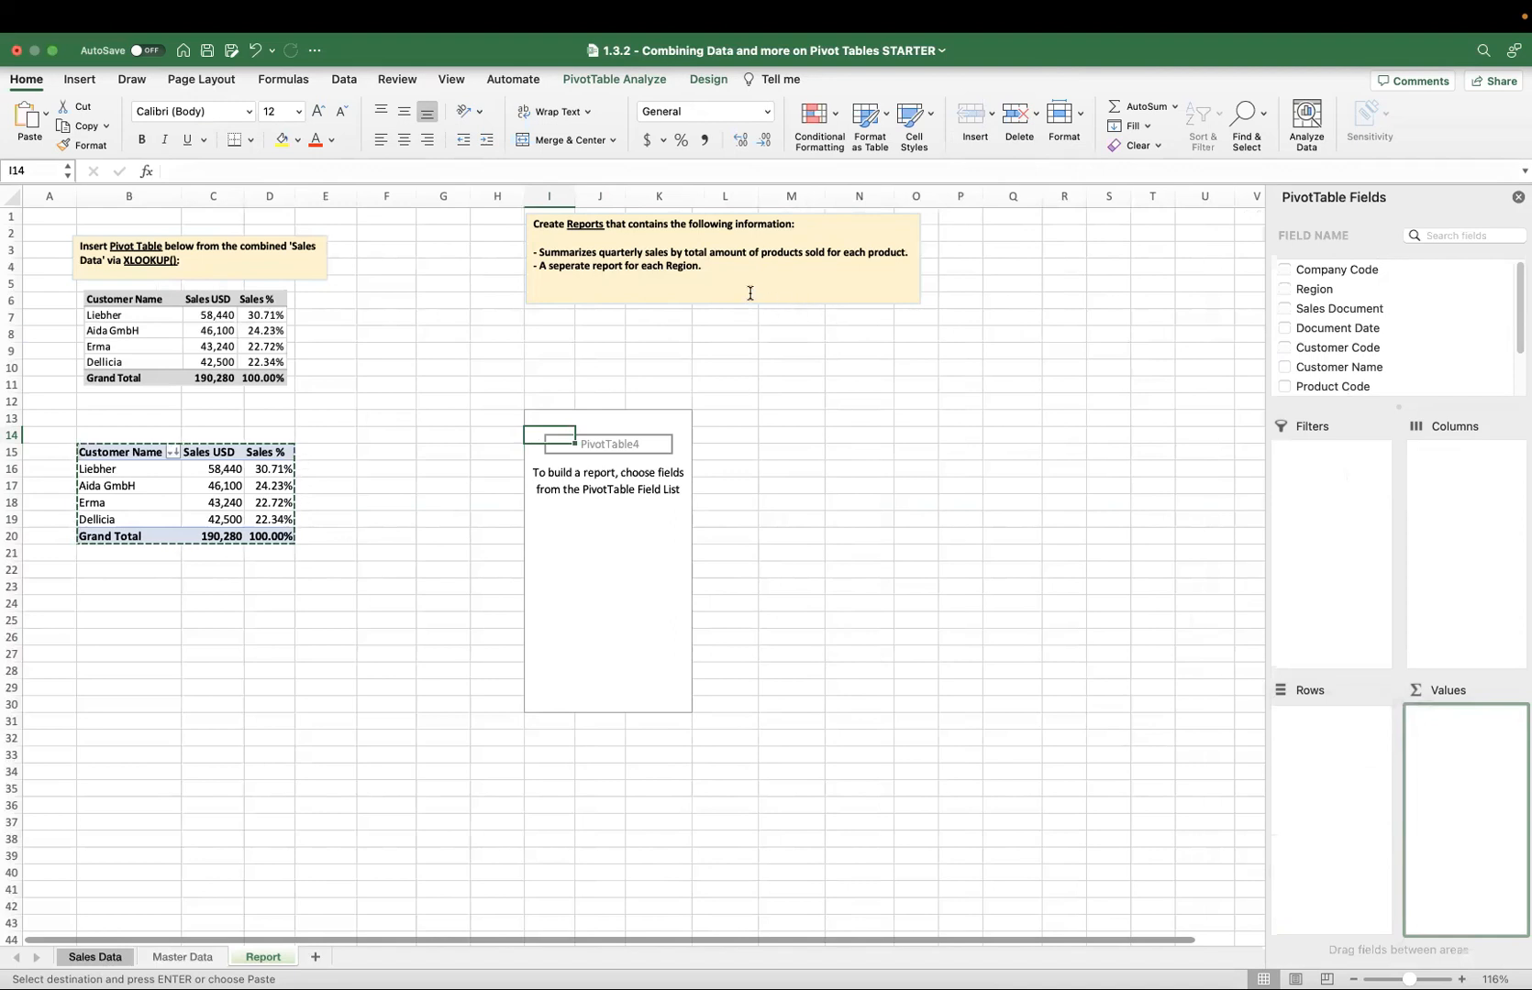
- Lay out the empty pivot table with Document Date as columns, Product Description as rows and Quantity as values
scroll(1367, 358, down, 2)
scroll(1400, 345, up, 2)
drag(1356, 332, 1461, 486)
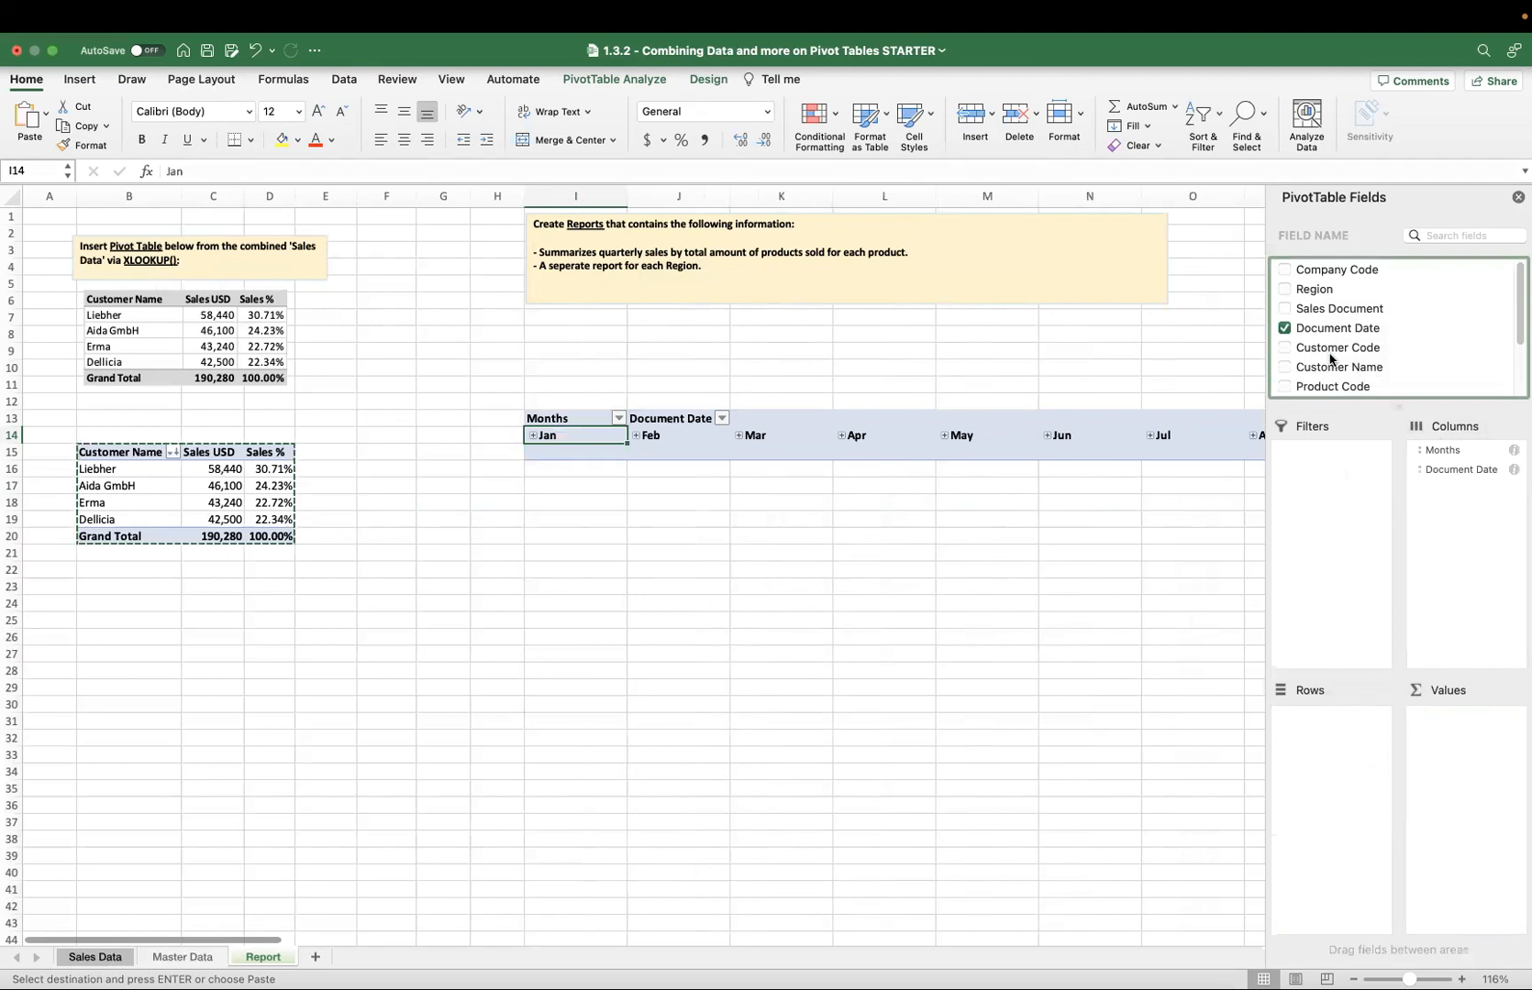
scroll(1379, 337, down, 2)
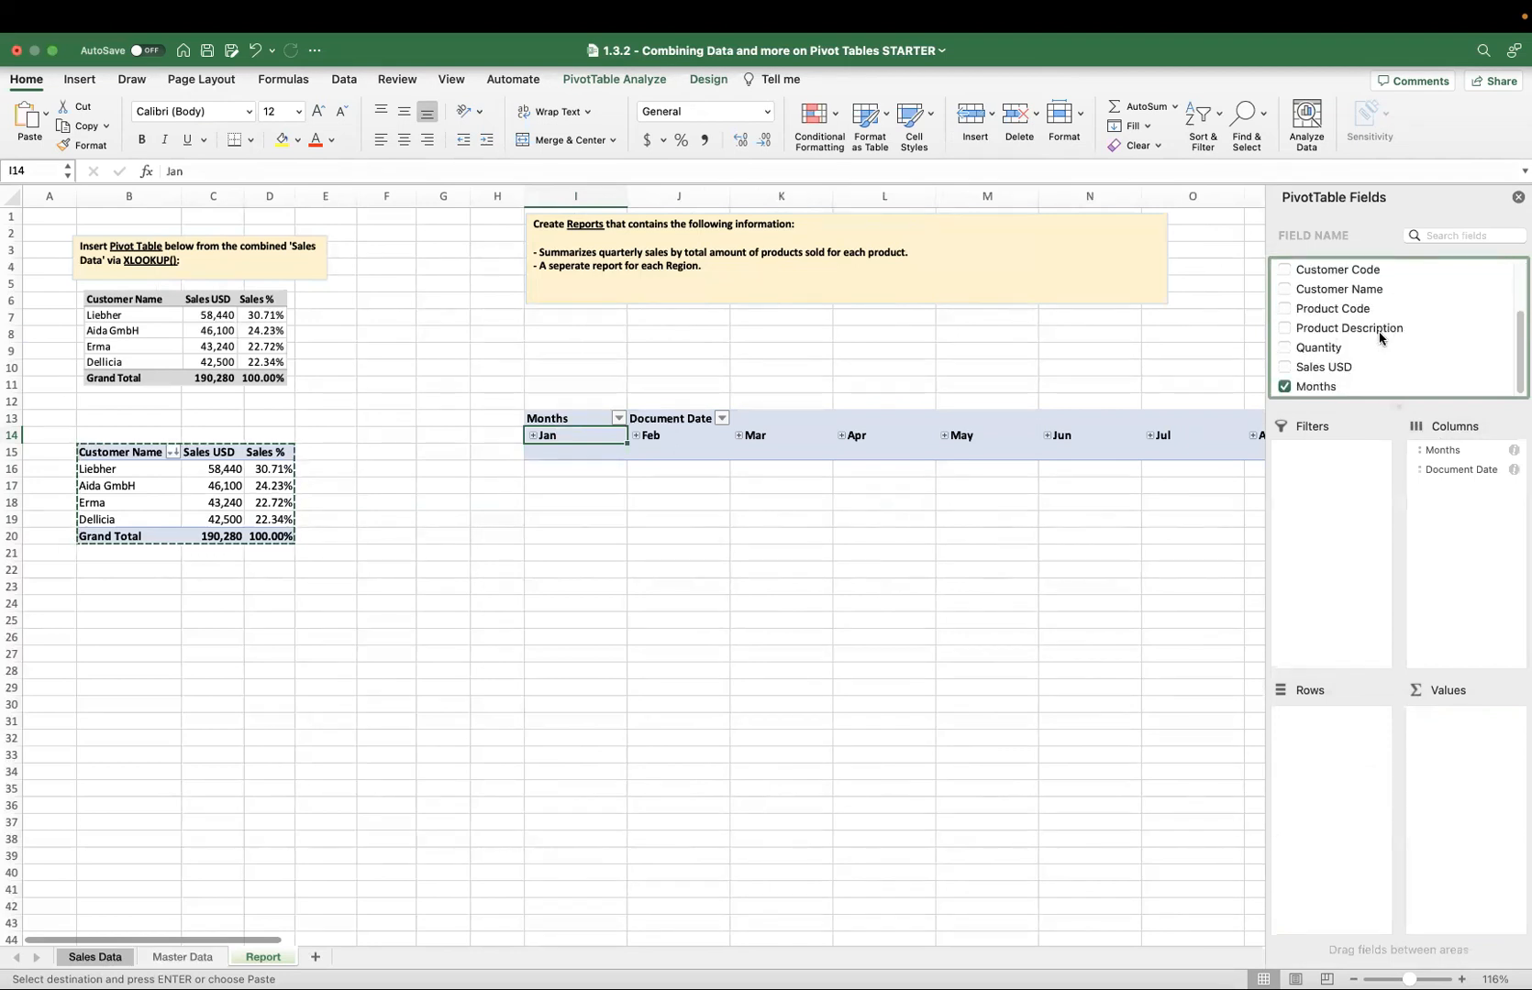
drag(1379, 332, 1332, 731)
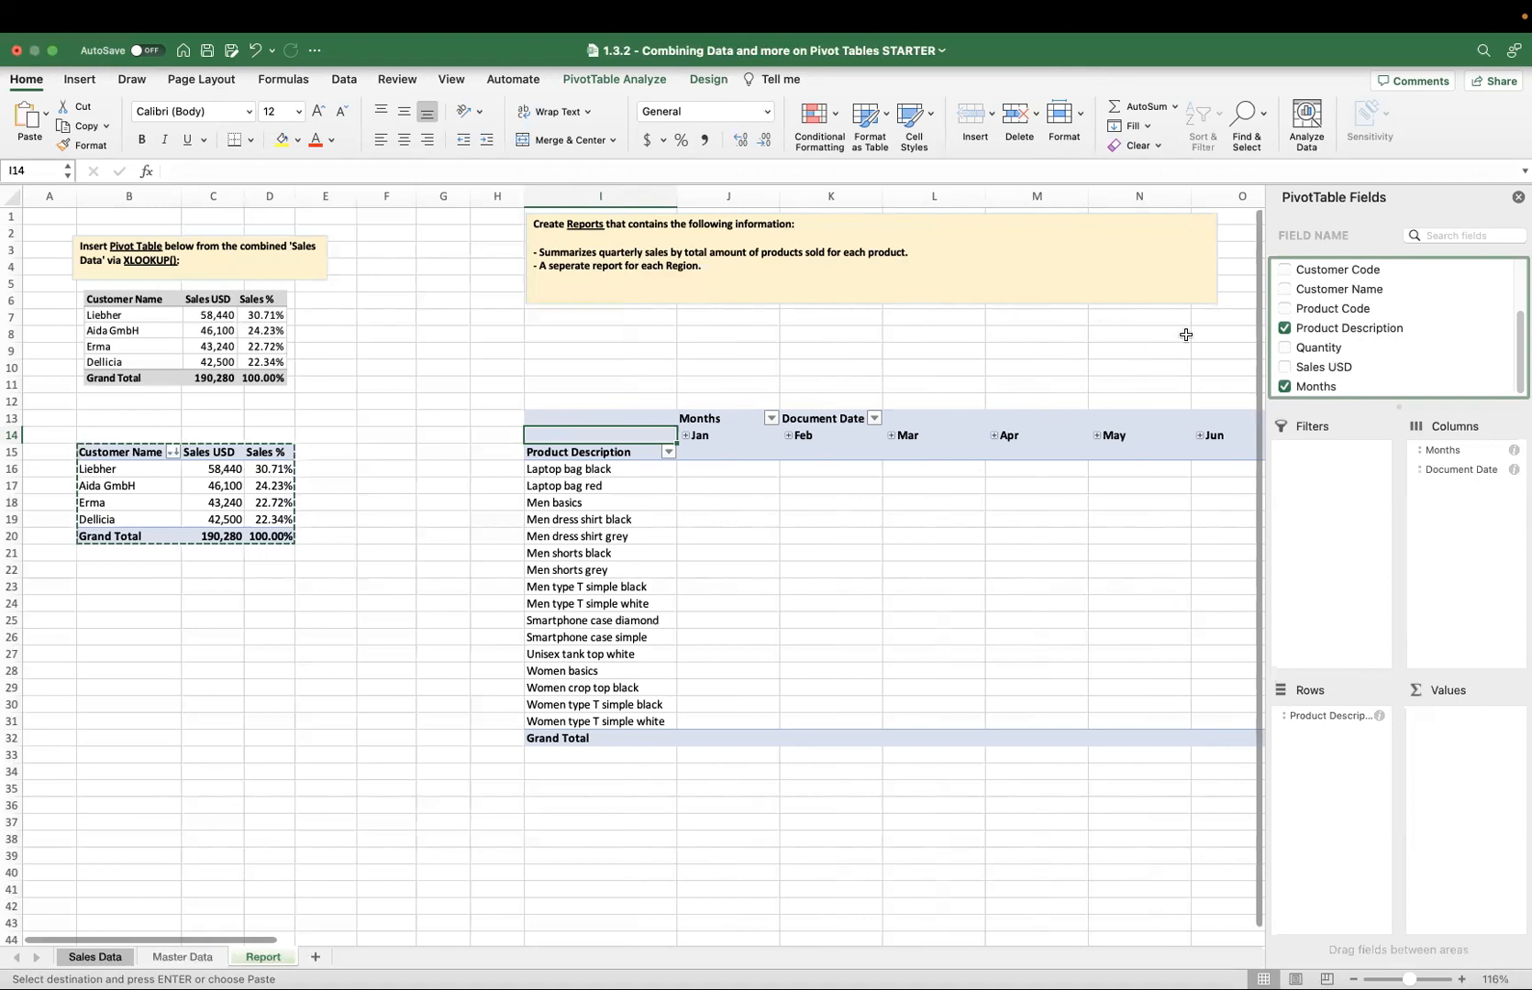
drag(1318, 351, 1476, 760)
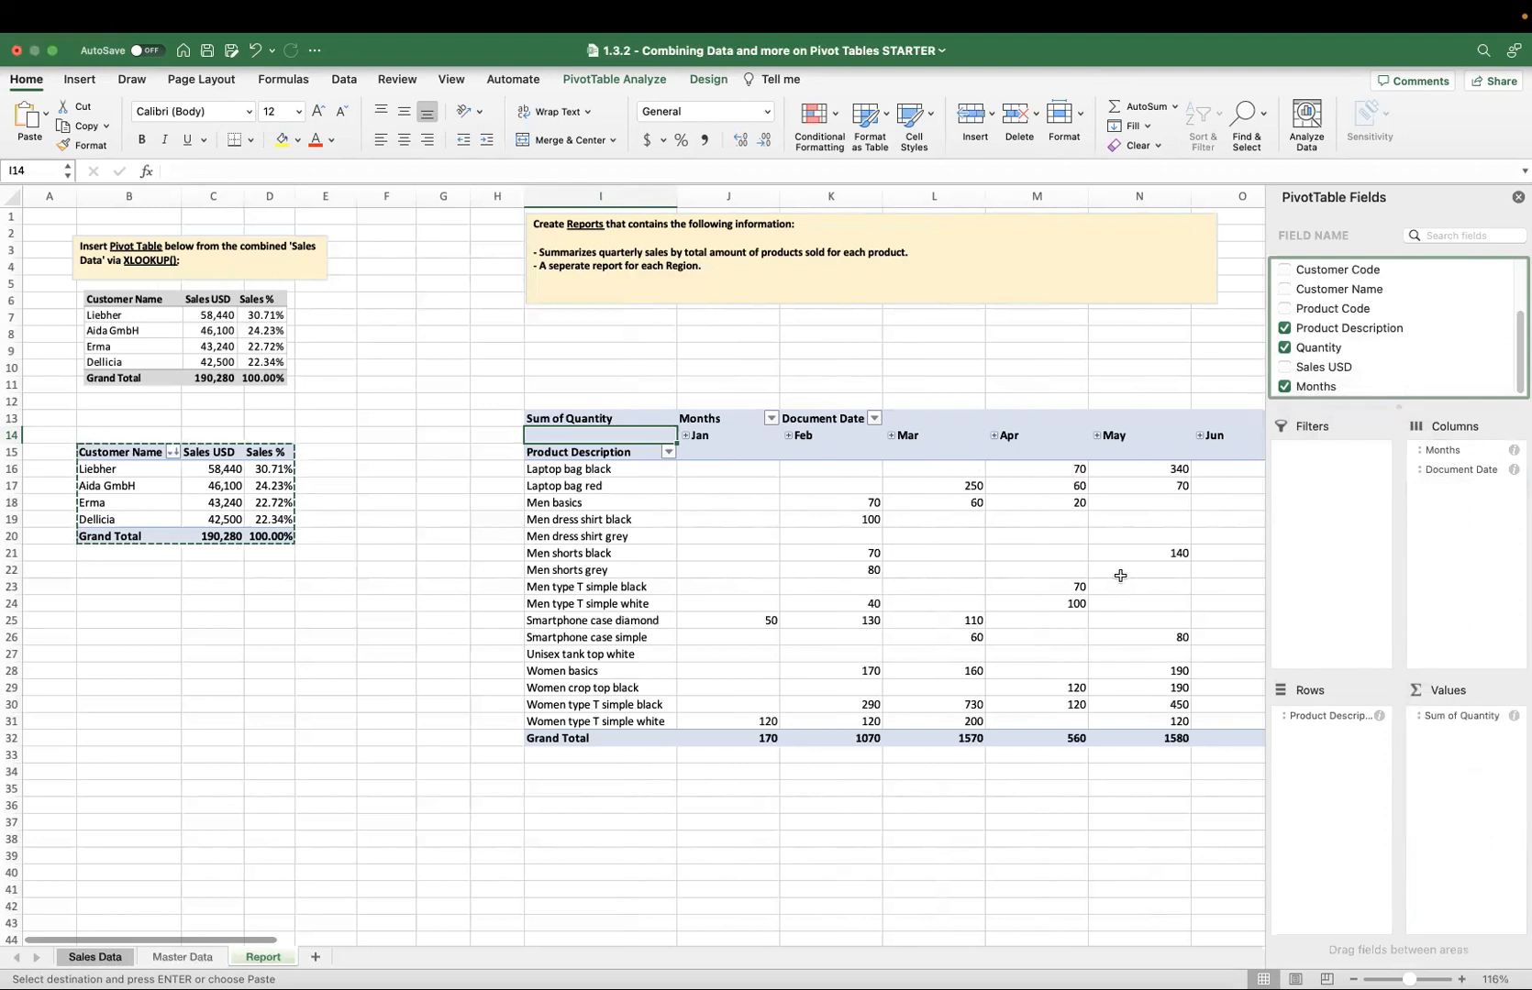
- Review the pivot table's monthly columns against the document dates on the Sales Data sheet, expanding and collapsing the January and February details
scroll(1119, 575, right, 5)
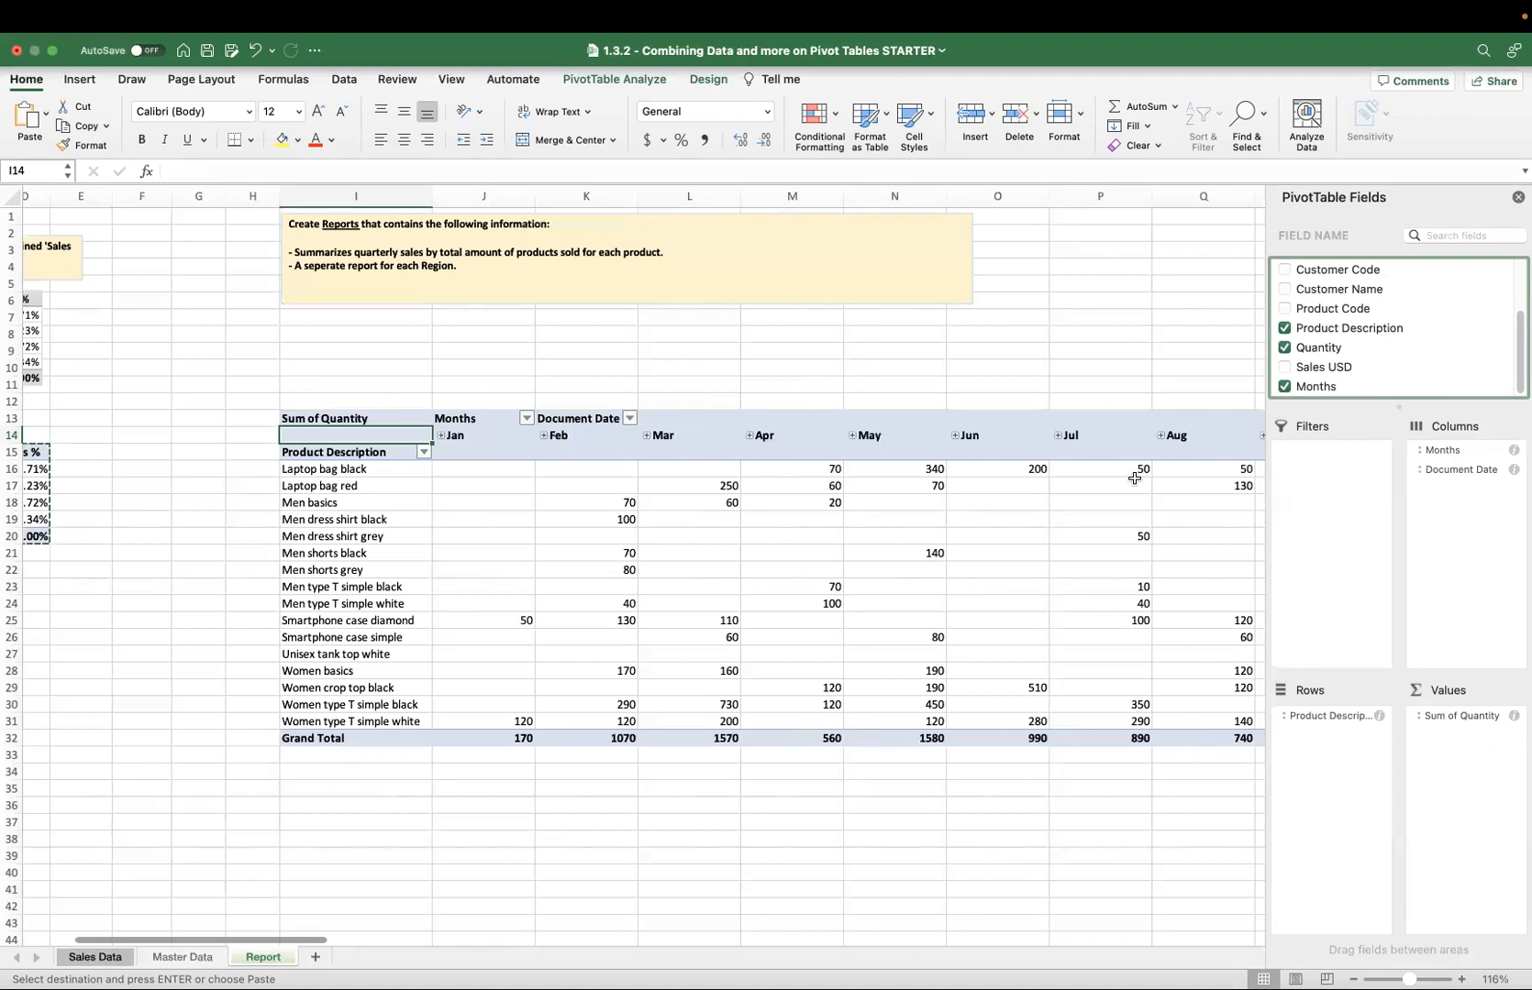
click(121, 959)
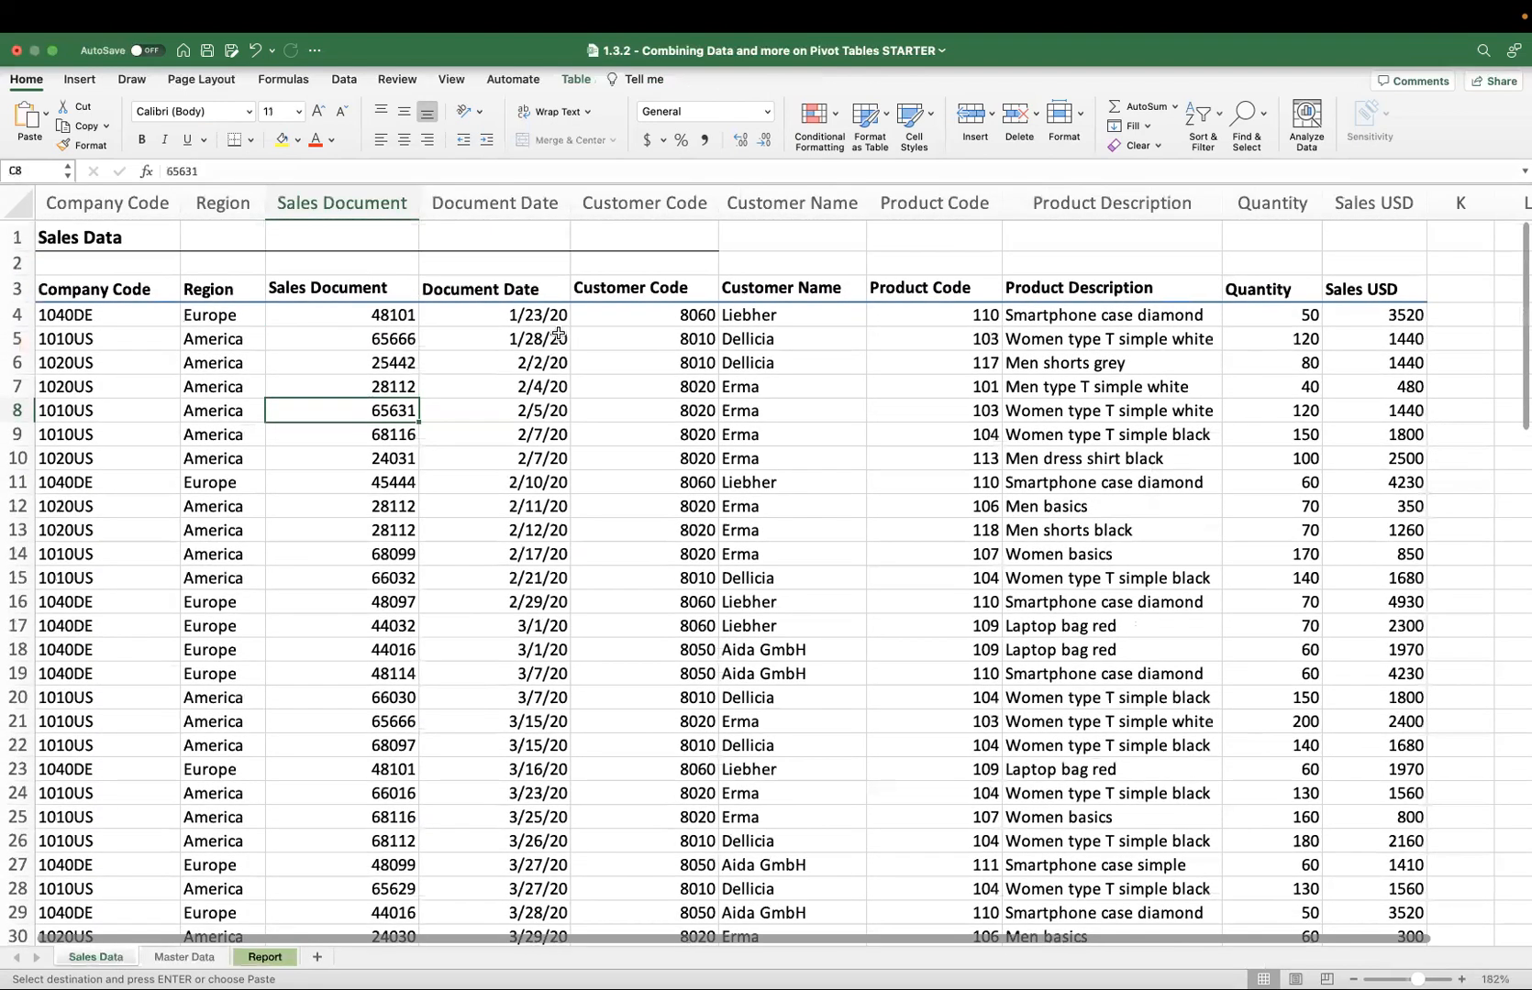
click(245, 957)
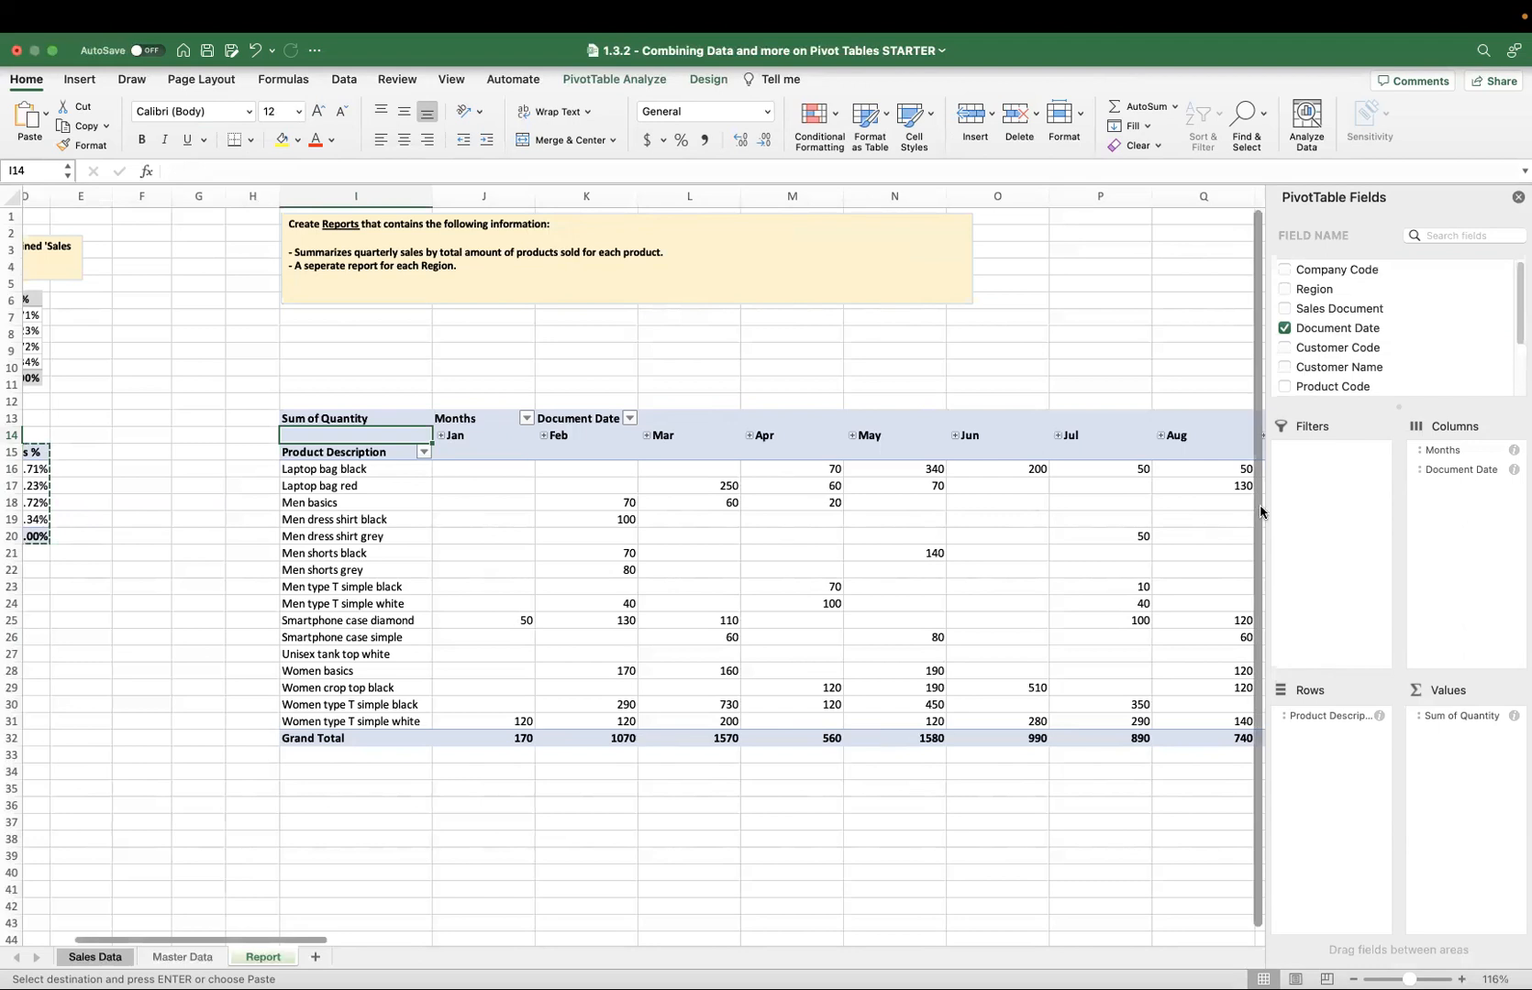
scroll(1385, 383, down, 2)
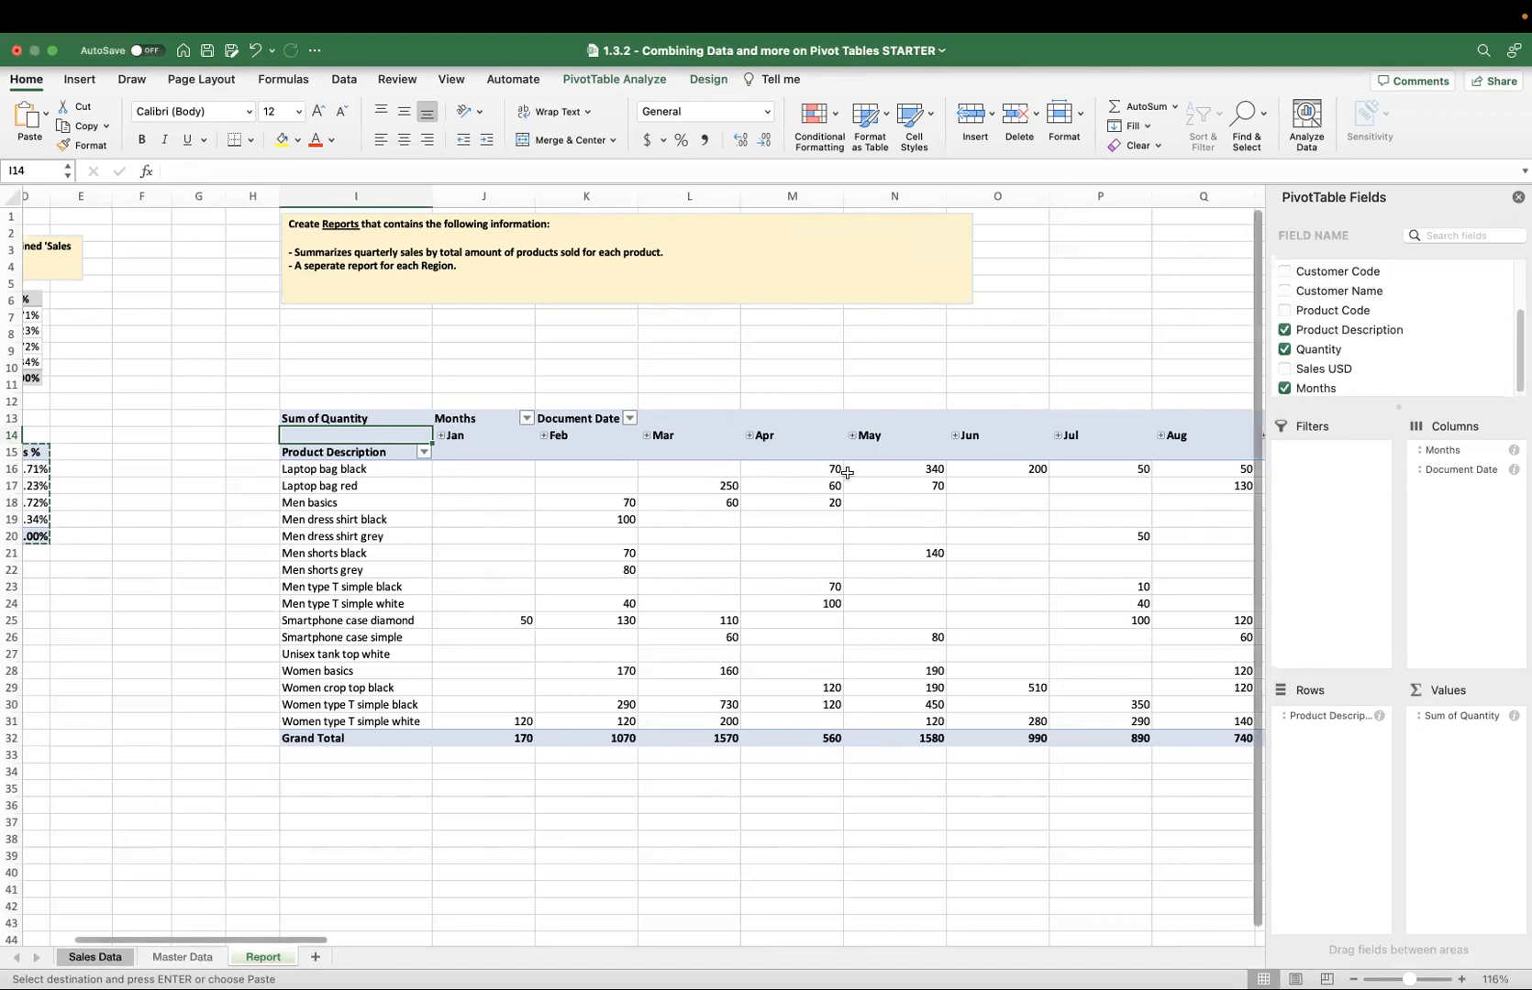
click(442, 436)
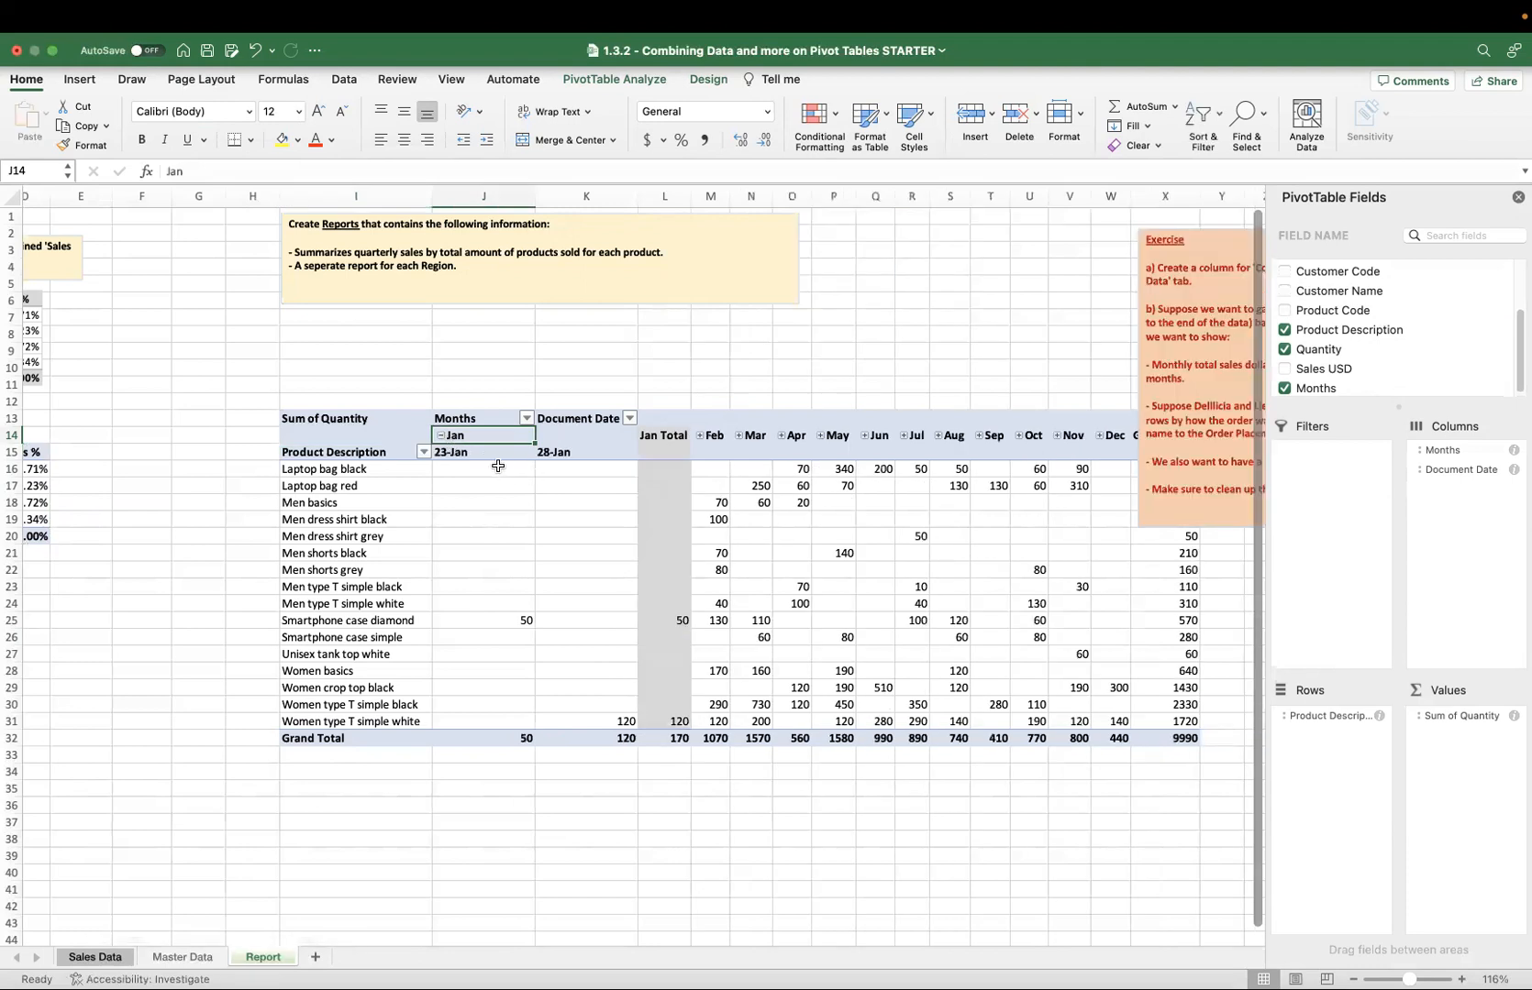
click(700, 436)
scroll(923, 472, right, 1)
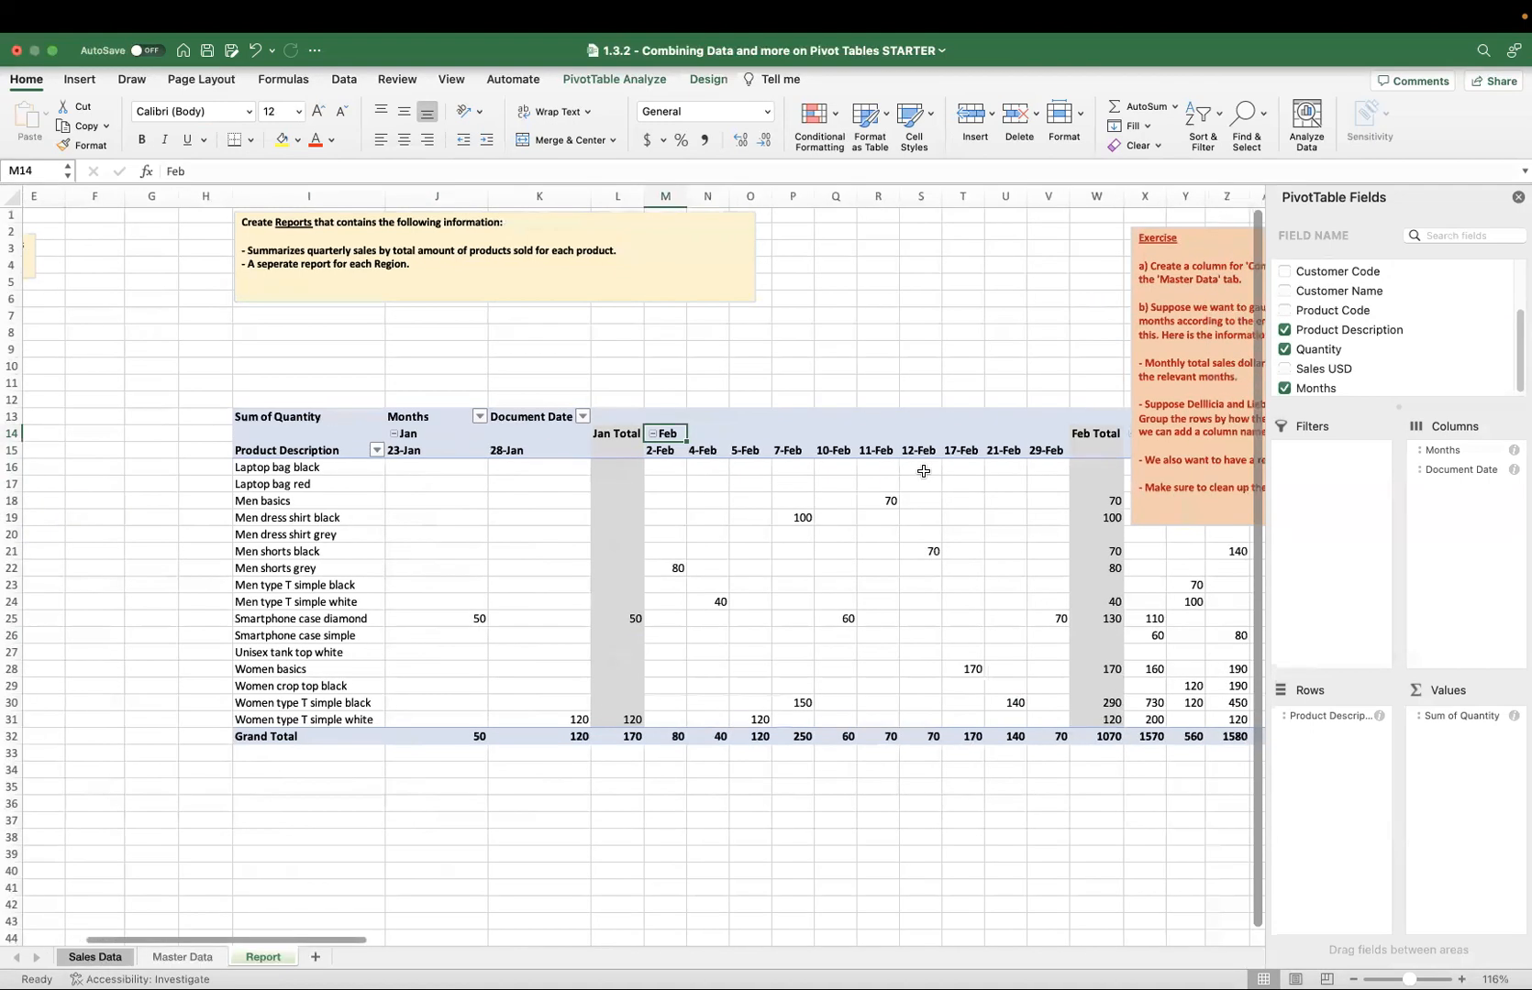
click(652, 435)
click(395, 434)
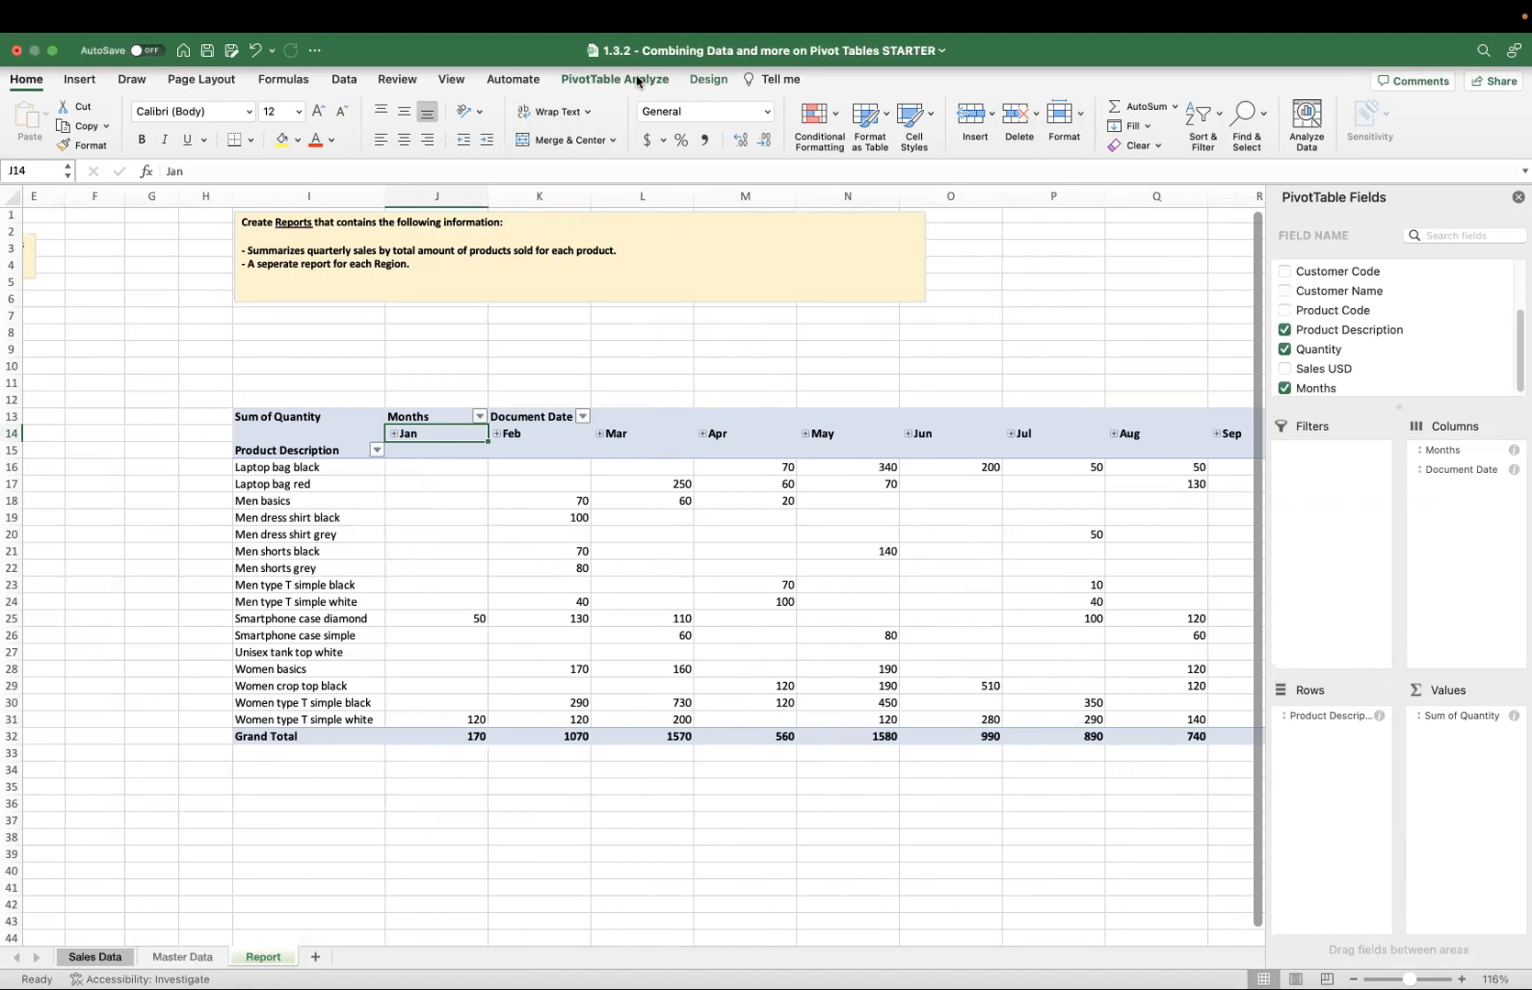
- Hide the expand/collapse buttons on the pivot table's month headings and show them again
mouse_move(906, 17)
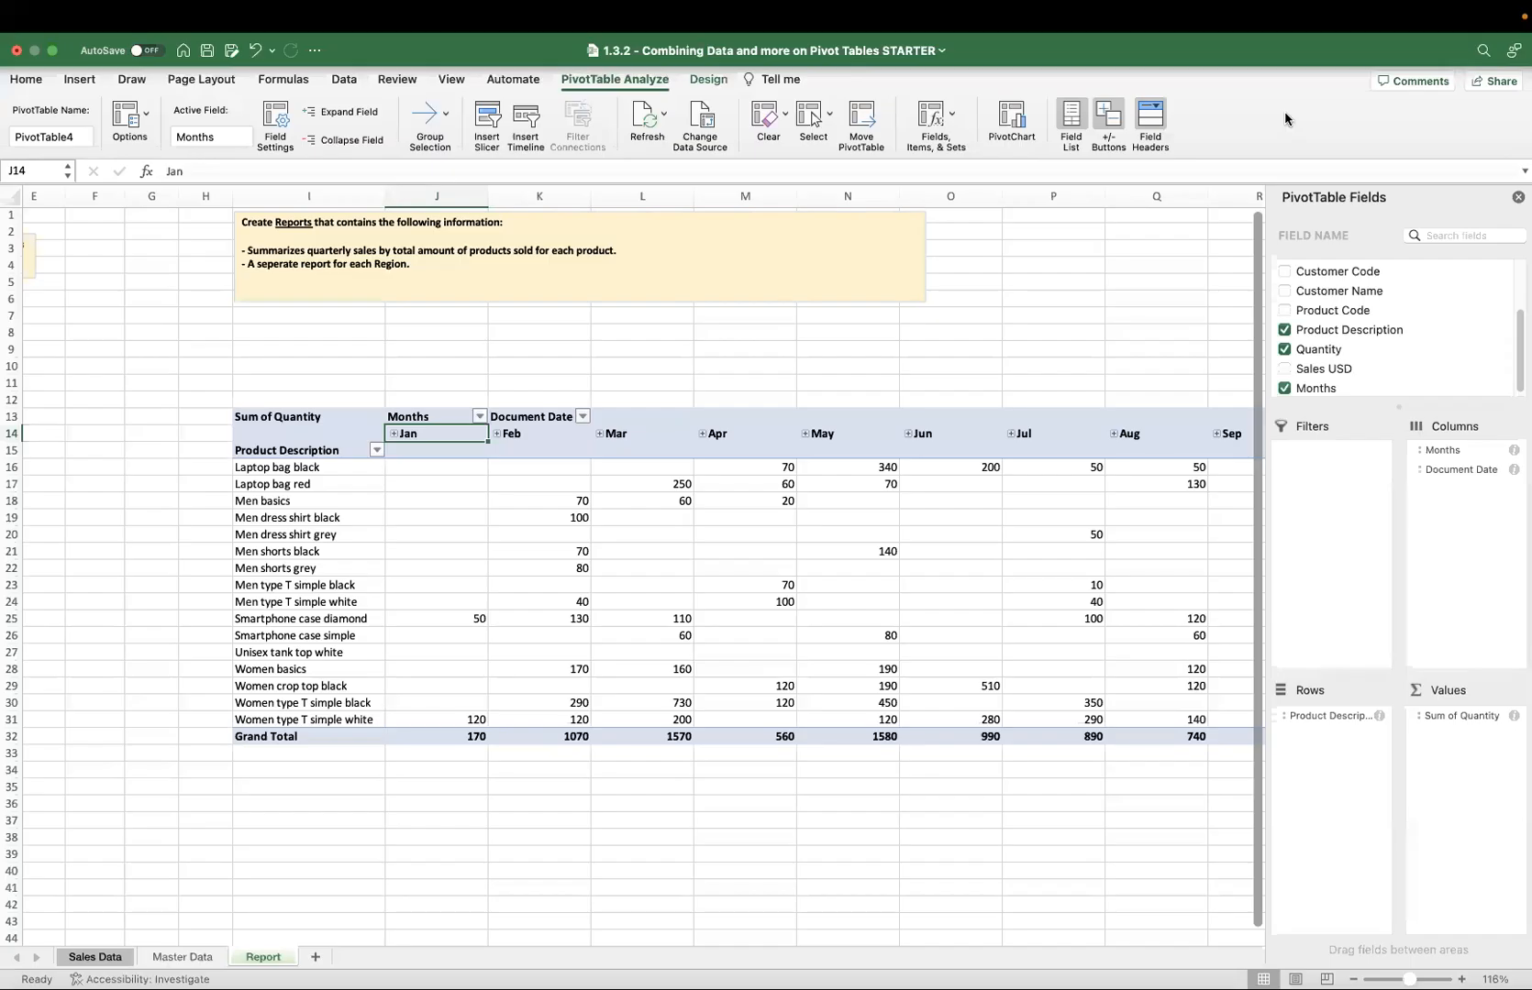
click(1107, 123)
click(1108, 123)
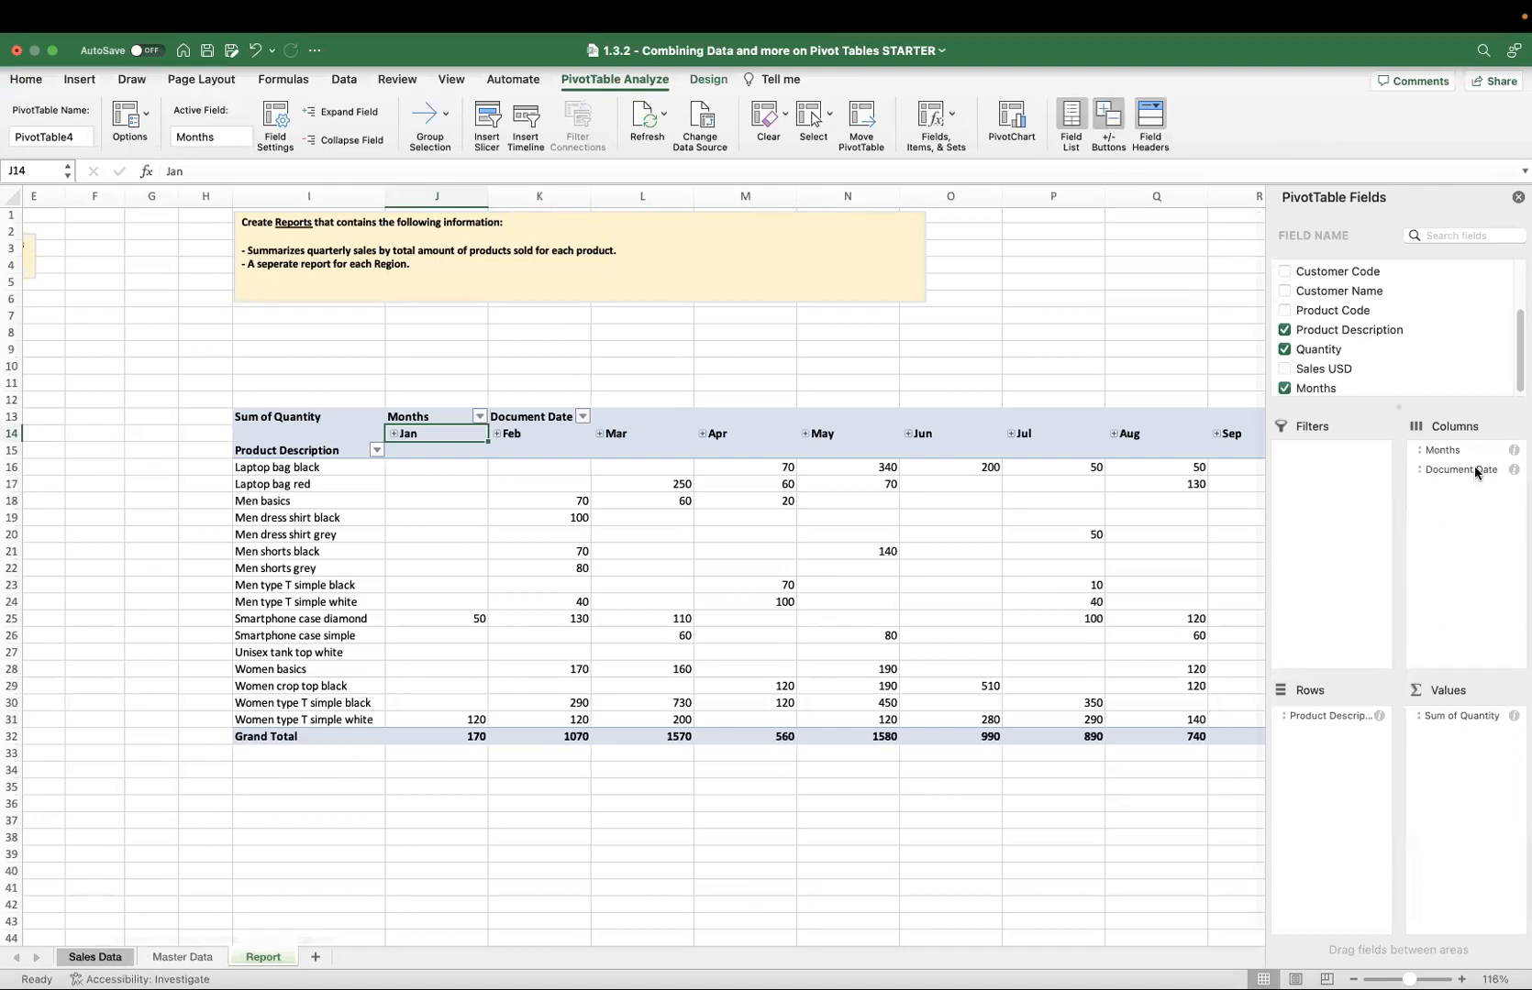
- Remove Document Date from the pivot columns and group the month headings by Months and Quarters
drag(1474, 468, 1147, 470)
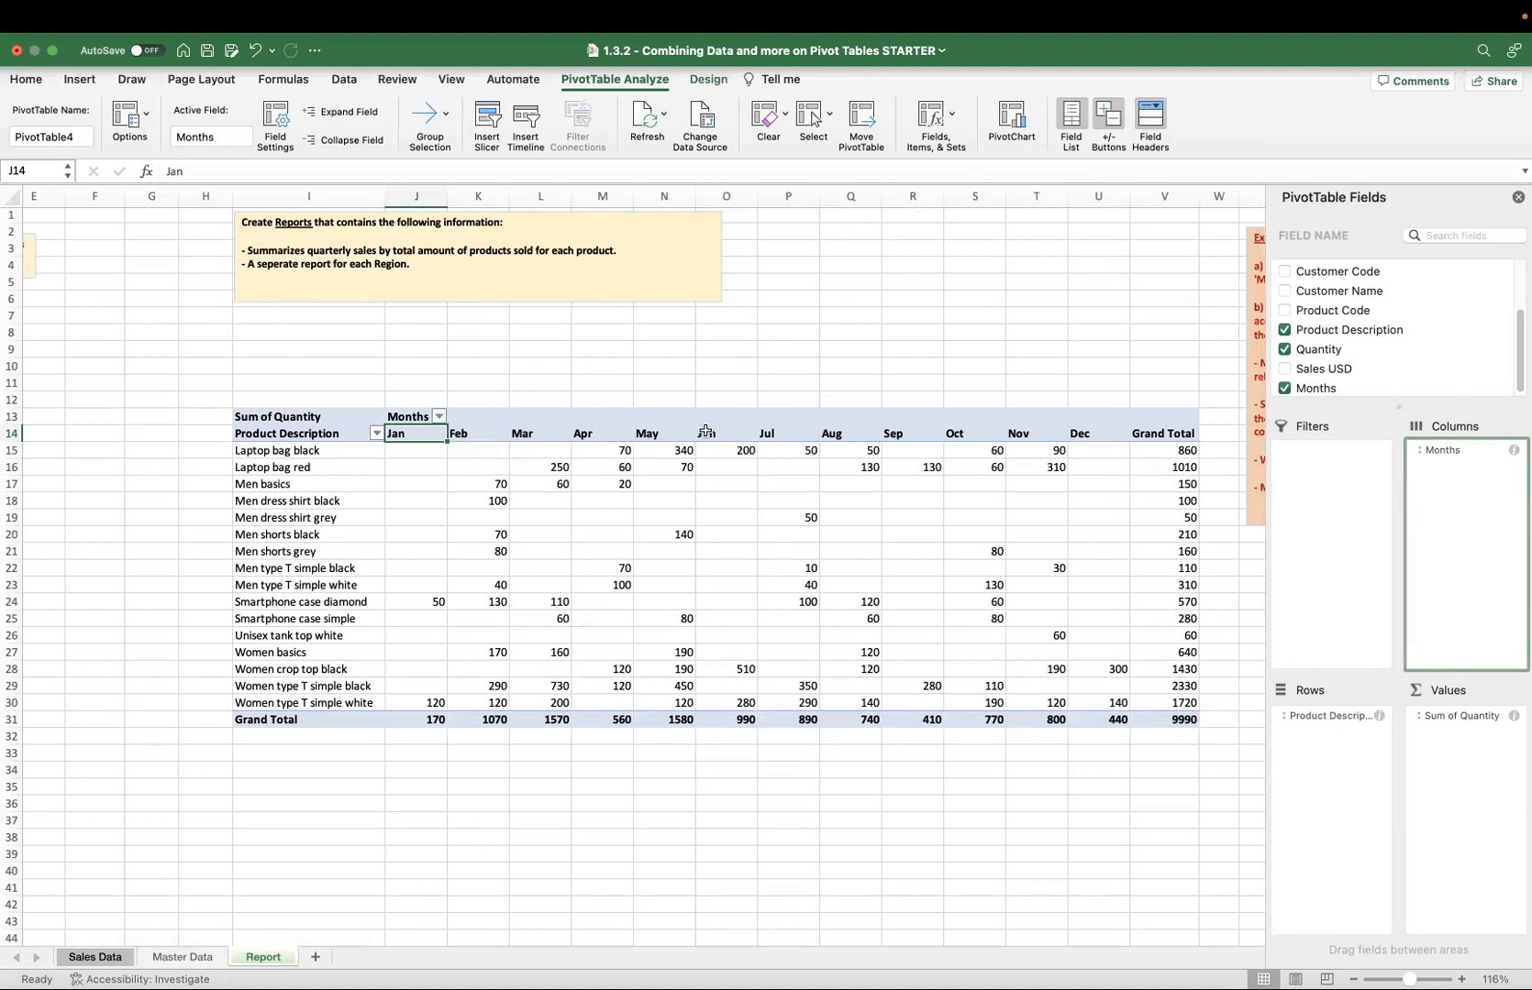
right_click(467, 438)
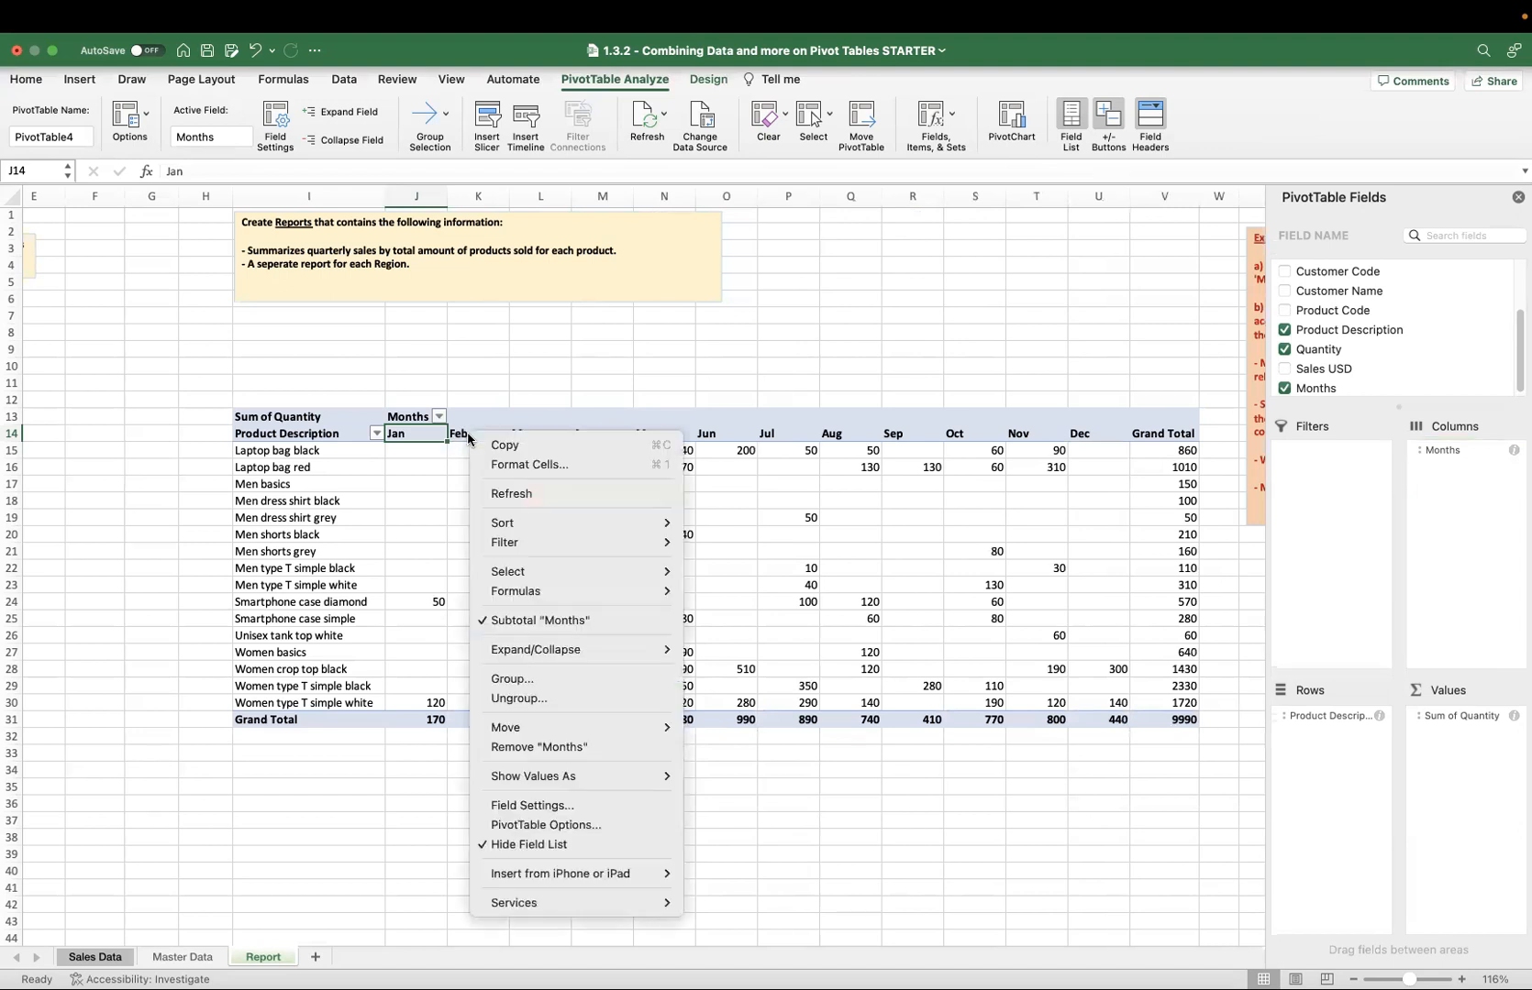
click(576, 677)
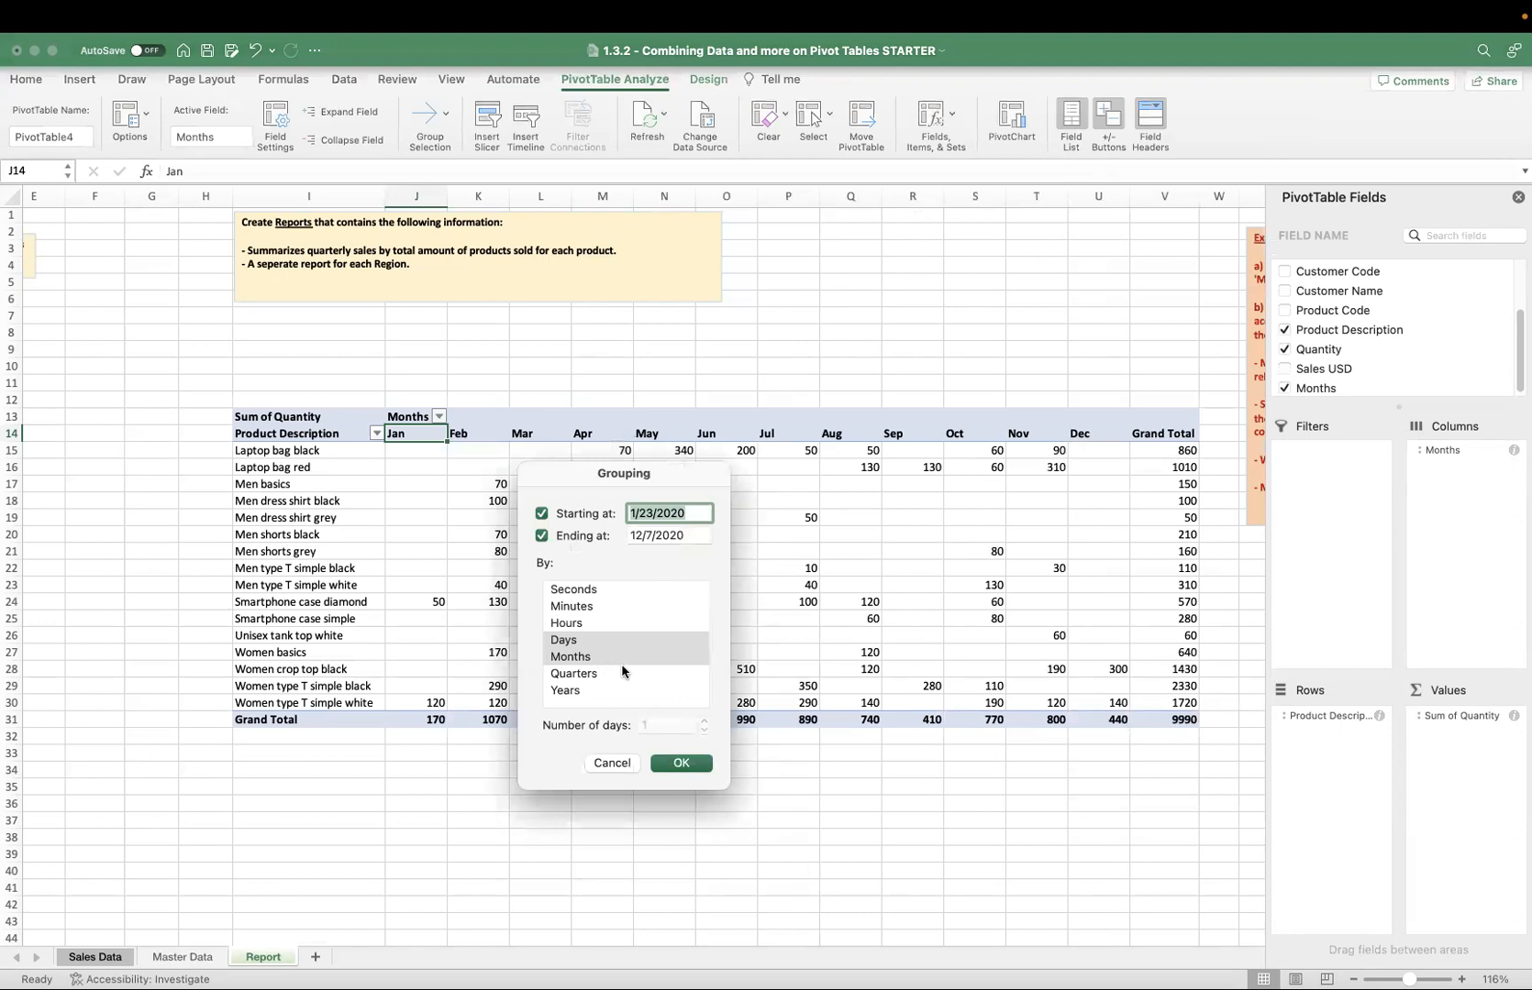
click(607, 674)
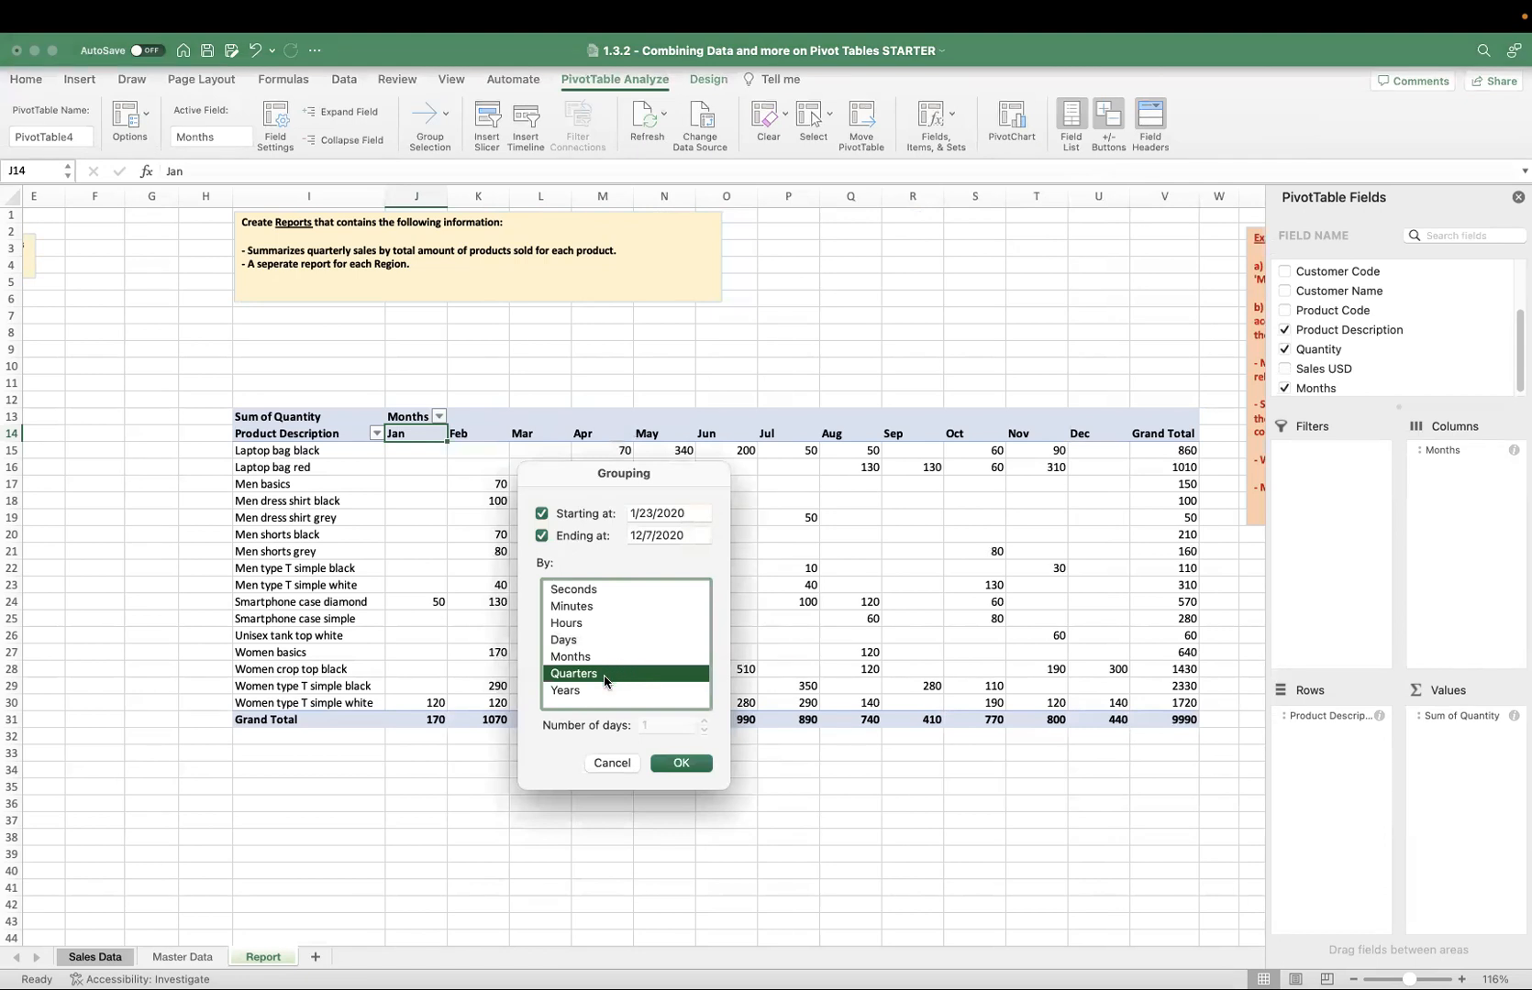
super+click(596, 658)
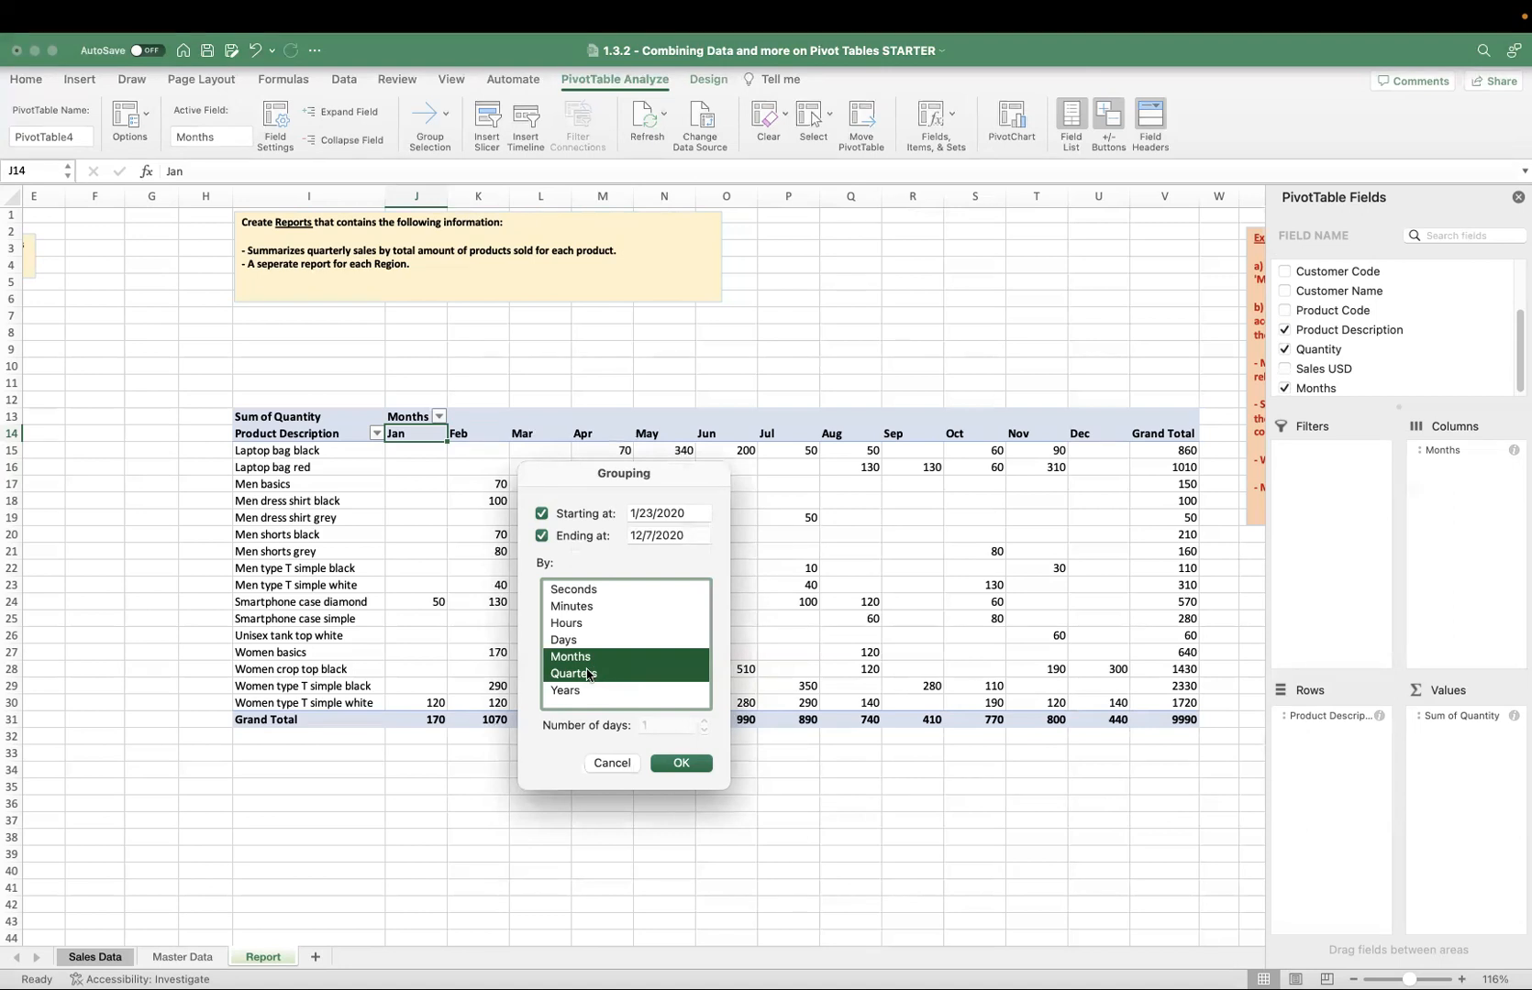
click(588, 674)
click(582, 662)
click(667, 762)
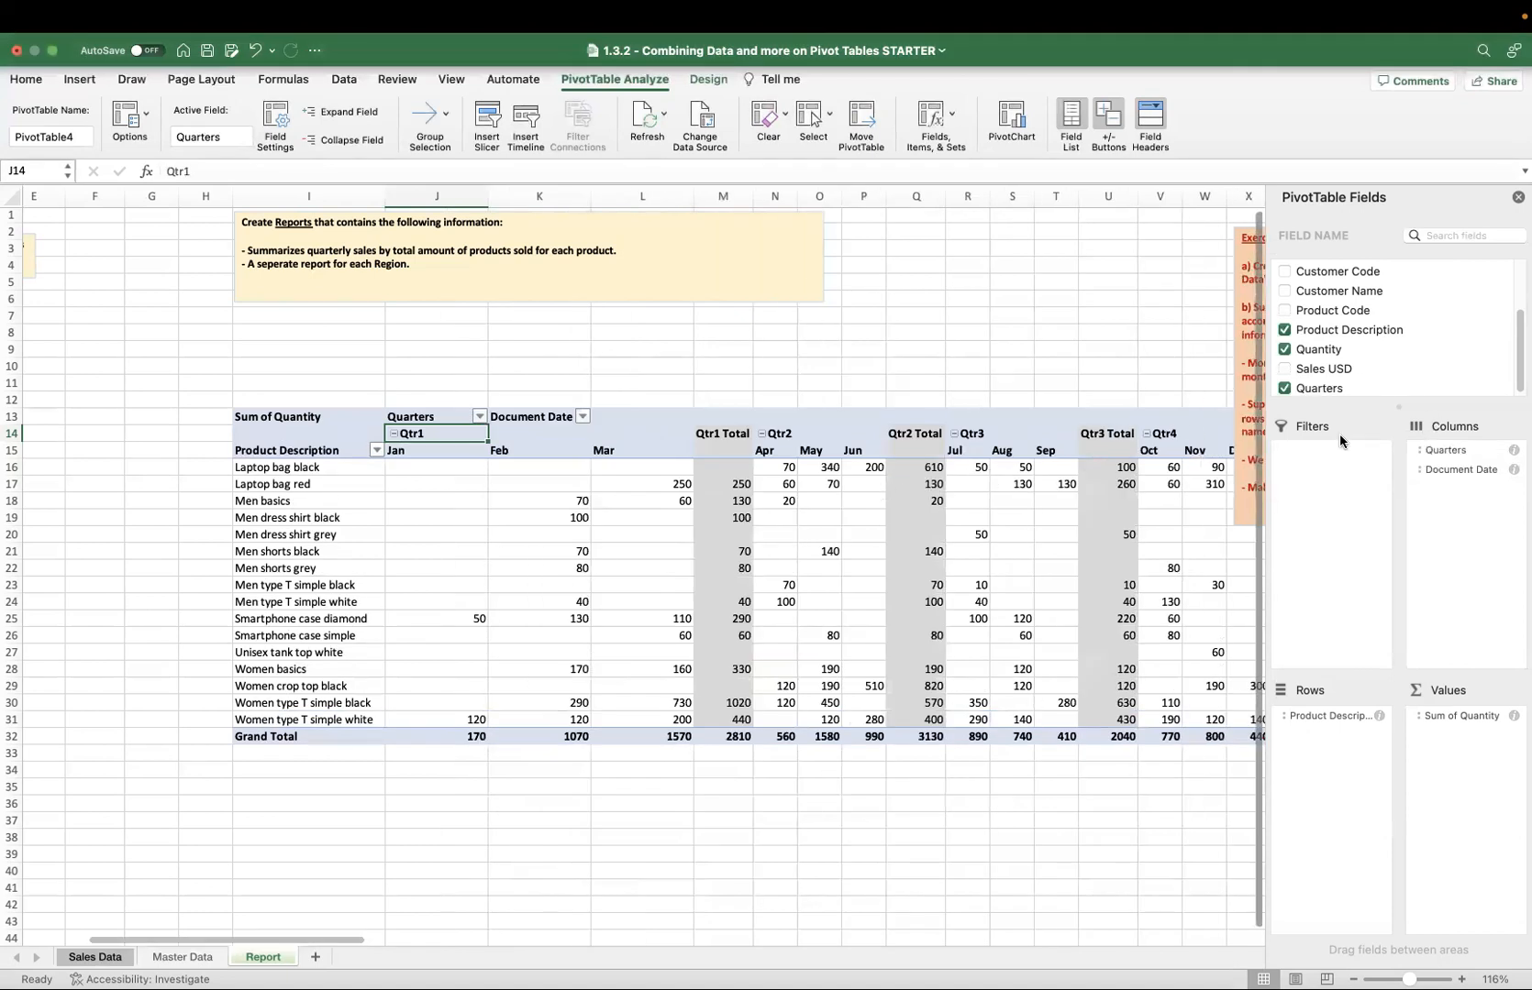
- Regroup the date headings in the product pivot table by Days, Months and Quarters
scroll(1349, 367, up, 2)
scroll(1349, 367, down, 2)
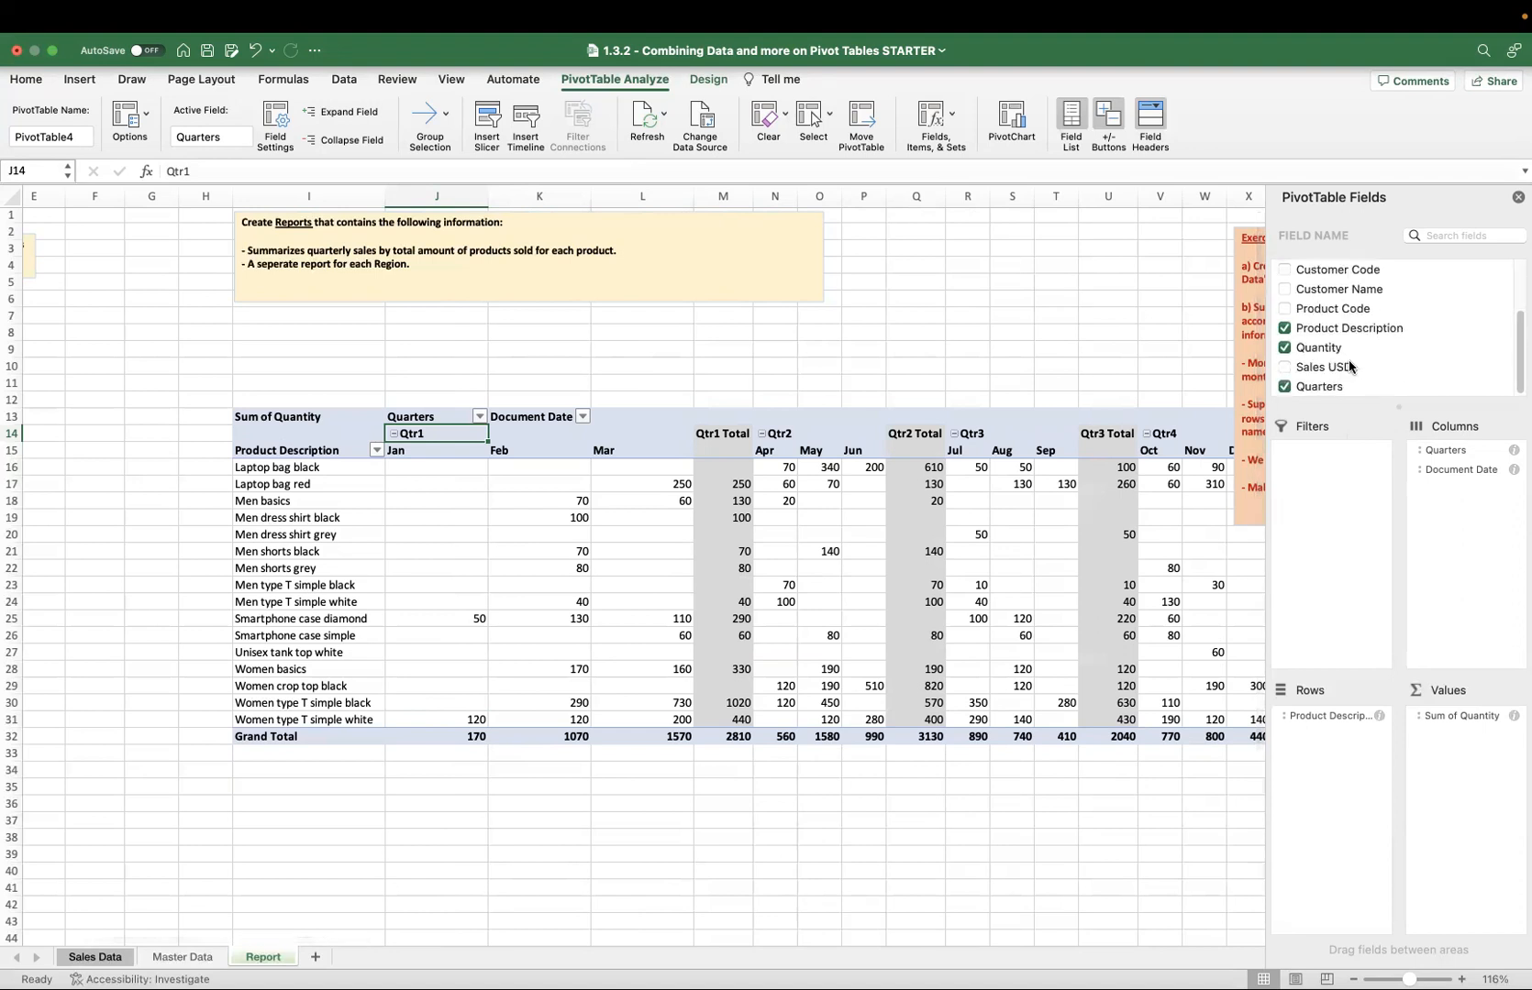
scroll(1326, 336, up, 2)
scroll(1326, 337, down, 2)
right_click(659, 453)
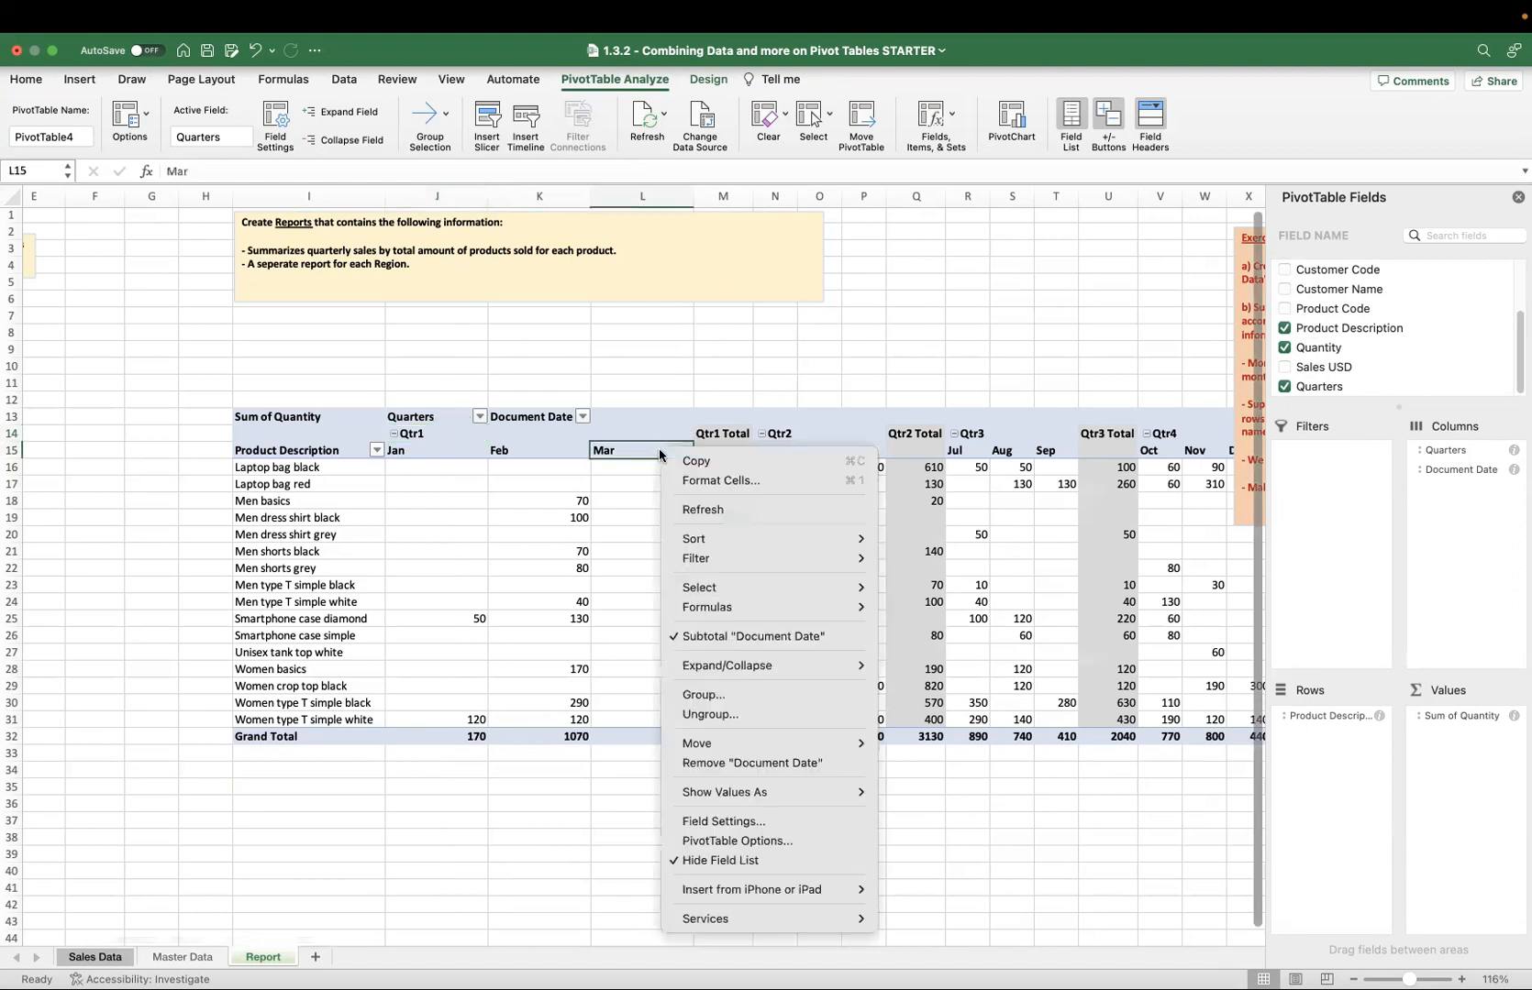
mouse_move(750, 584)
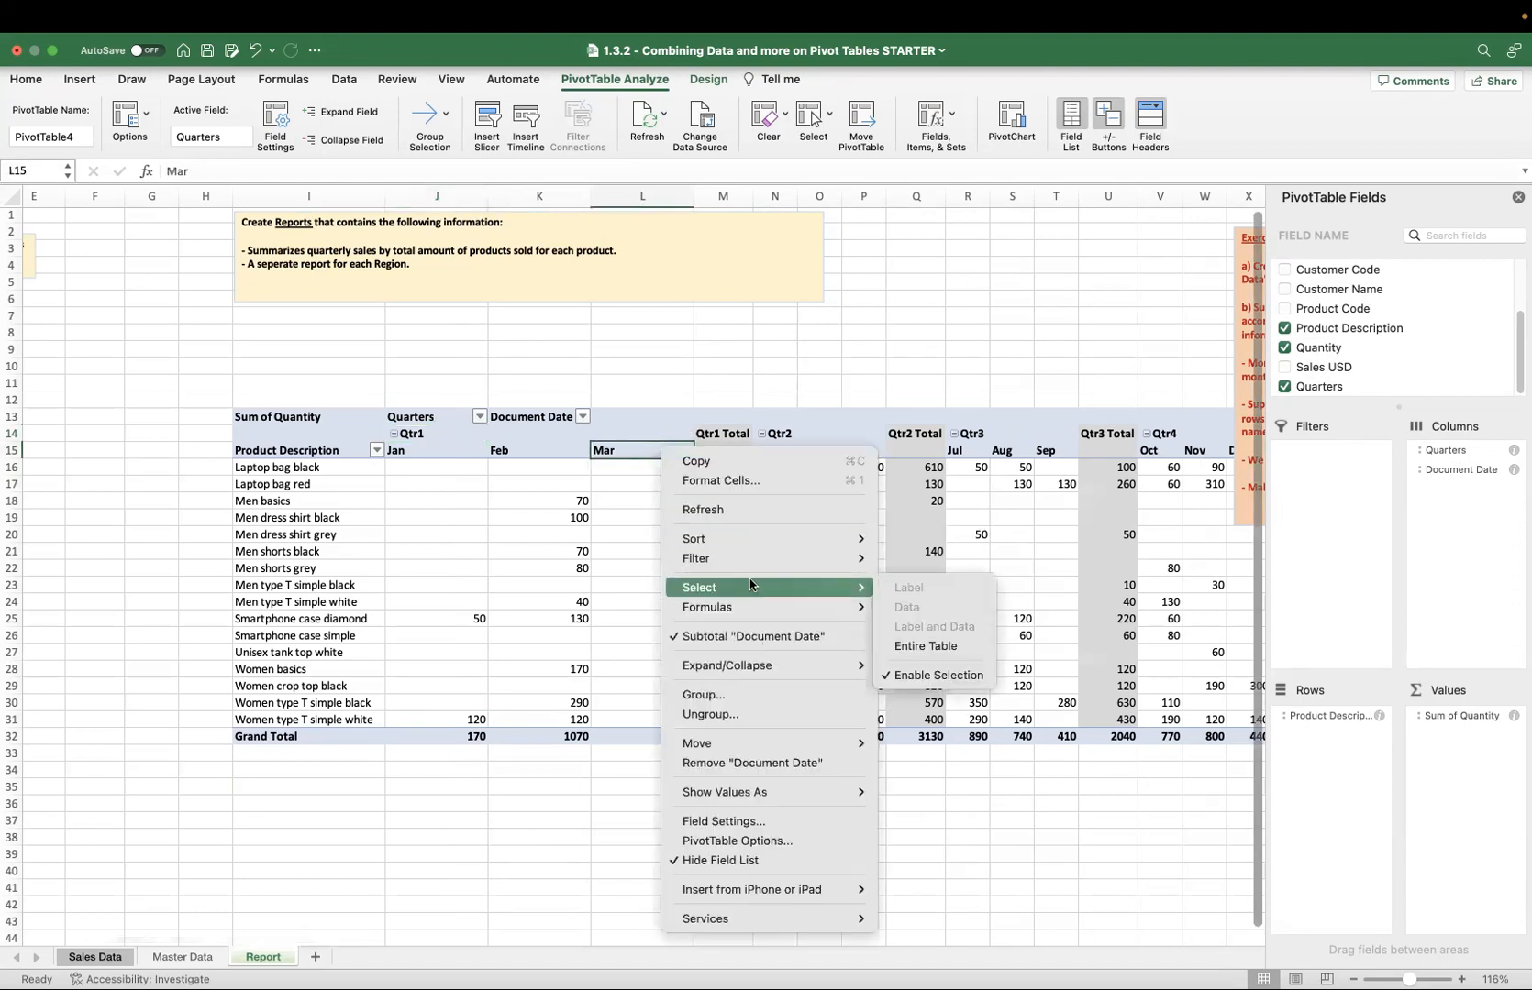
click(745, 694)
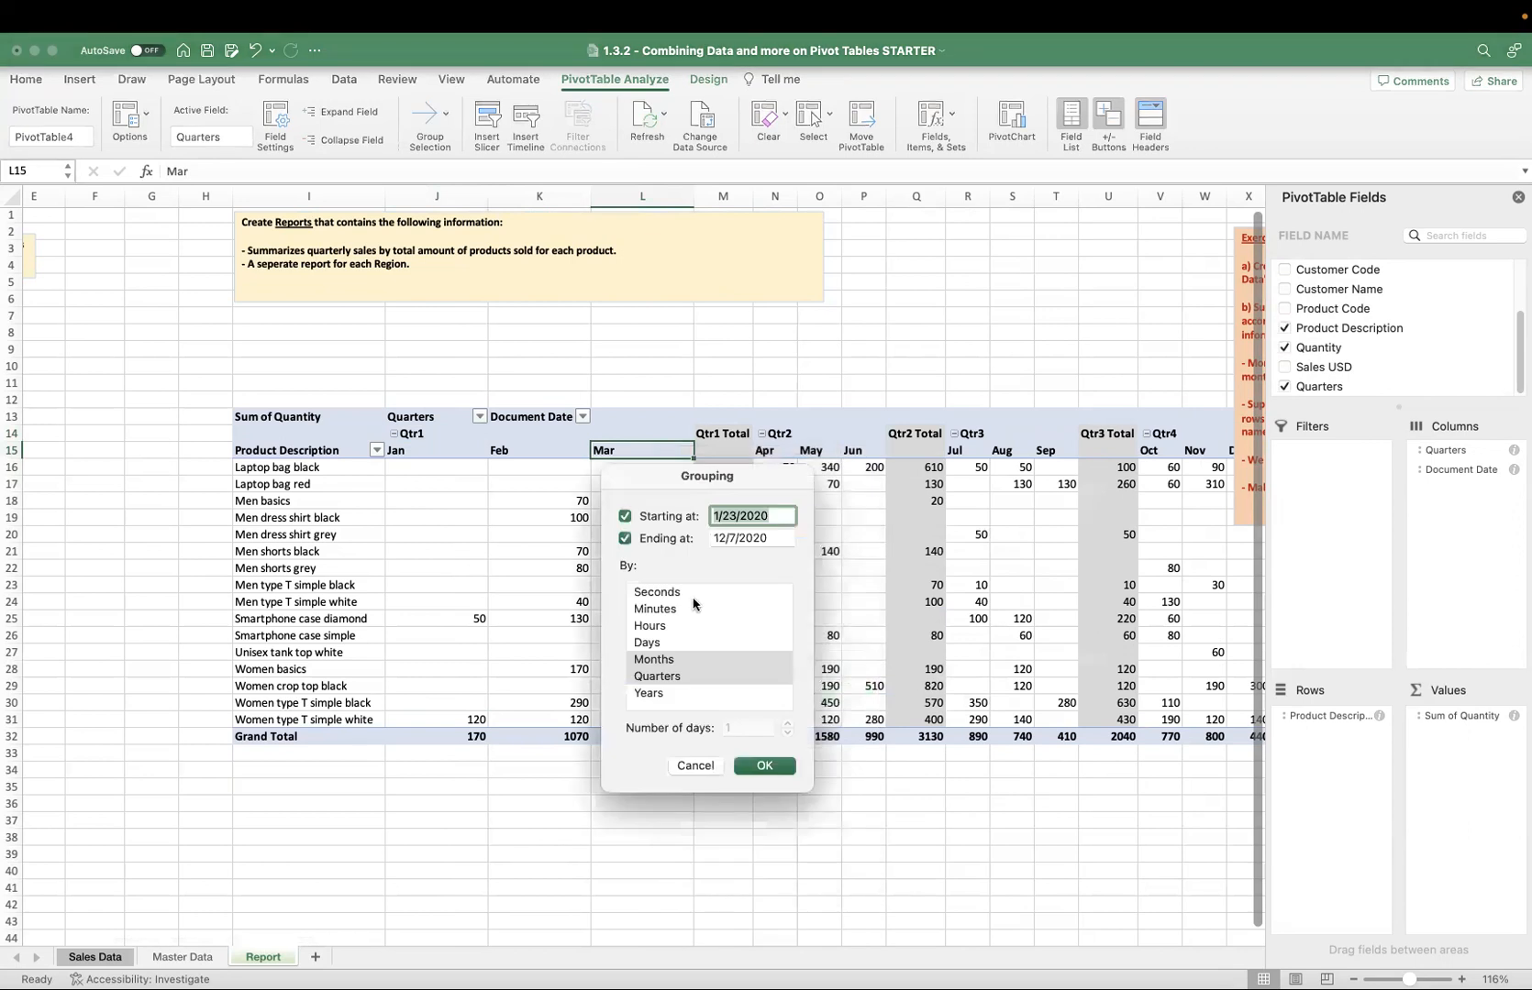
click(673, 675)
click(671, 664)
click(666, 663)
click(652, 645)
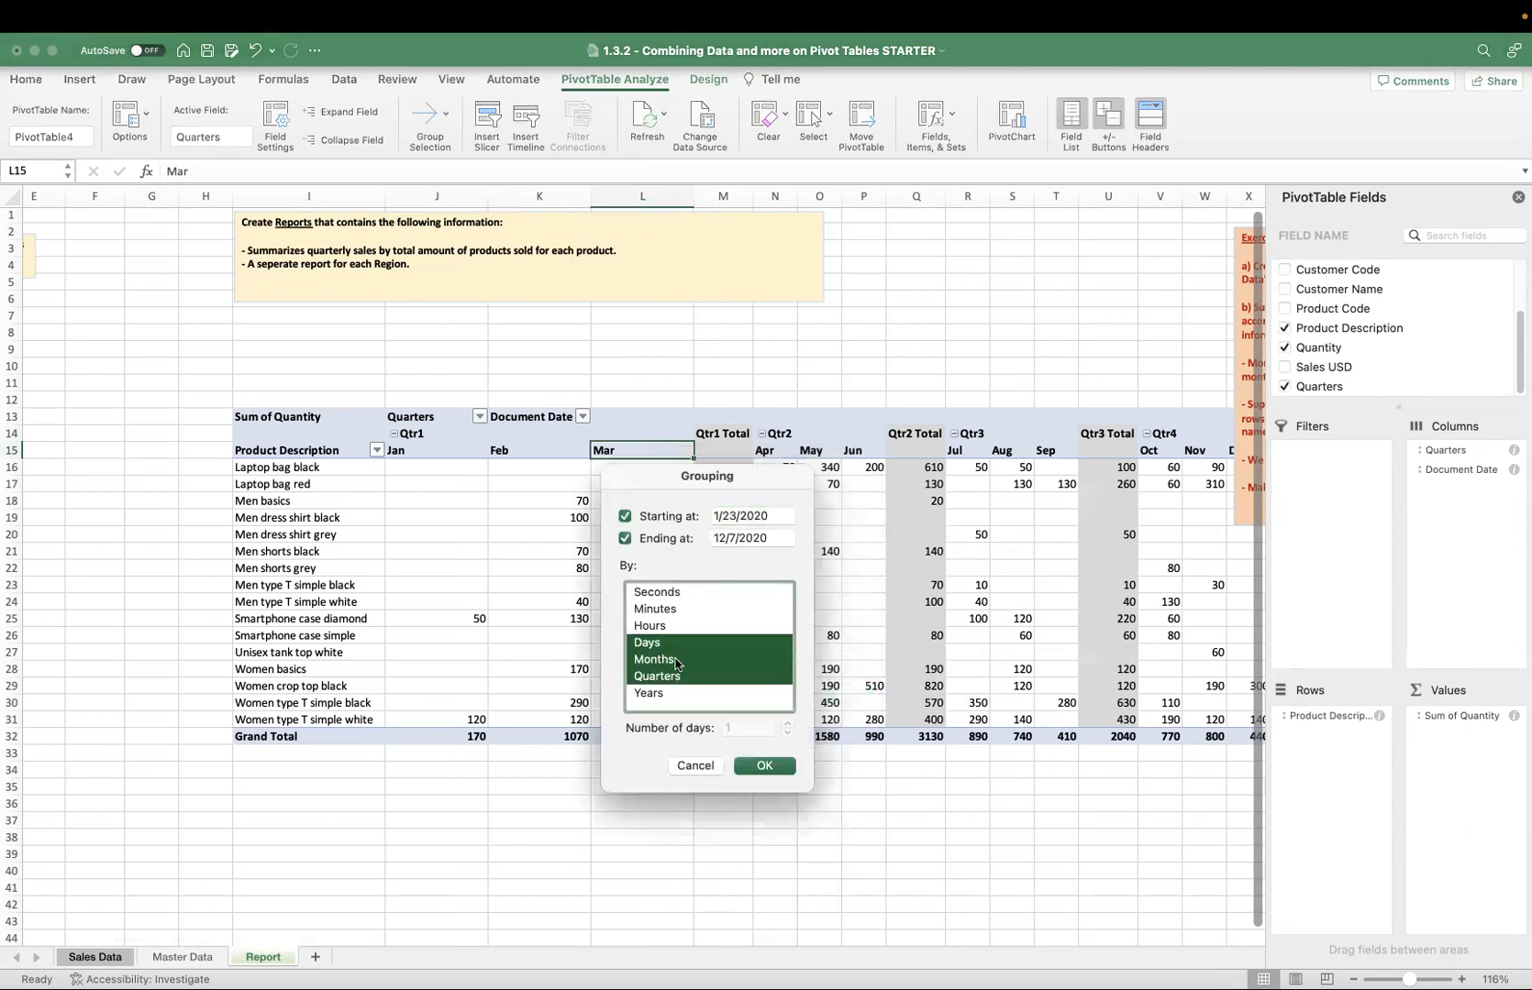
click(764, 767)
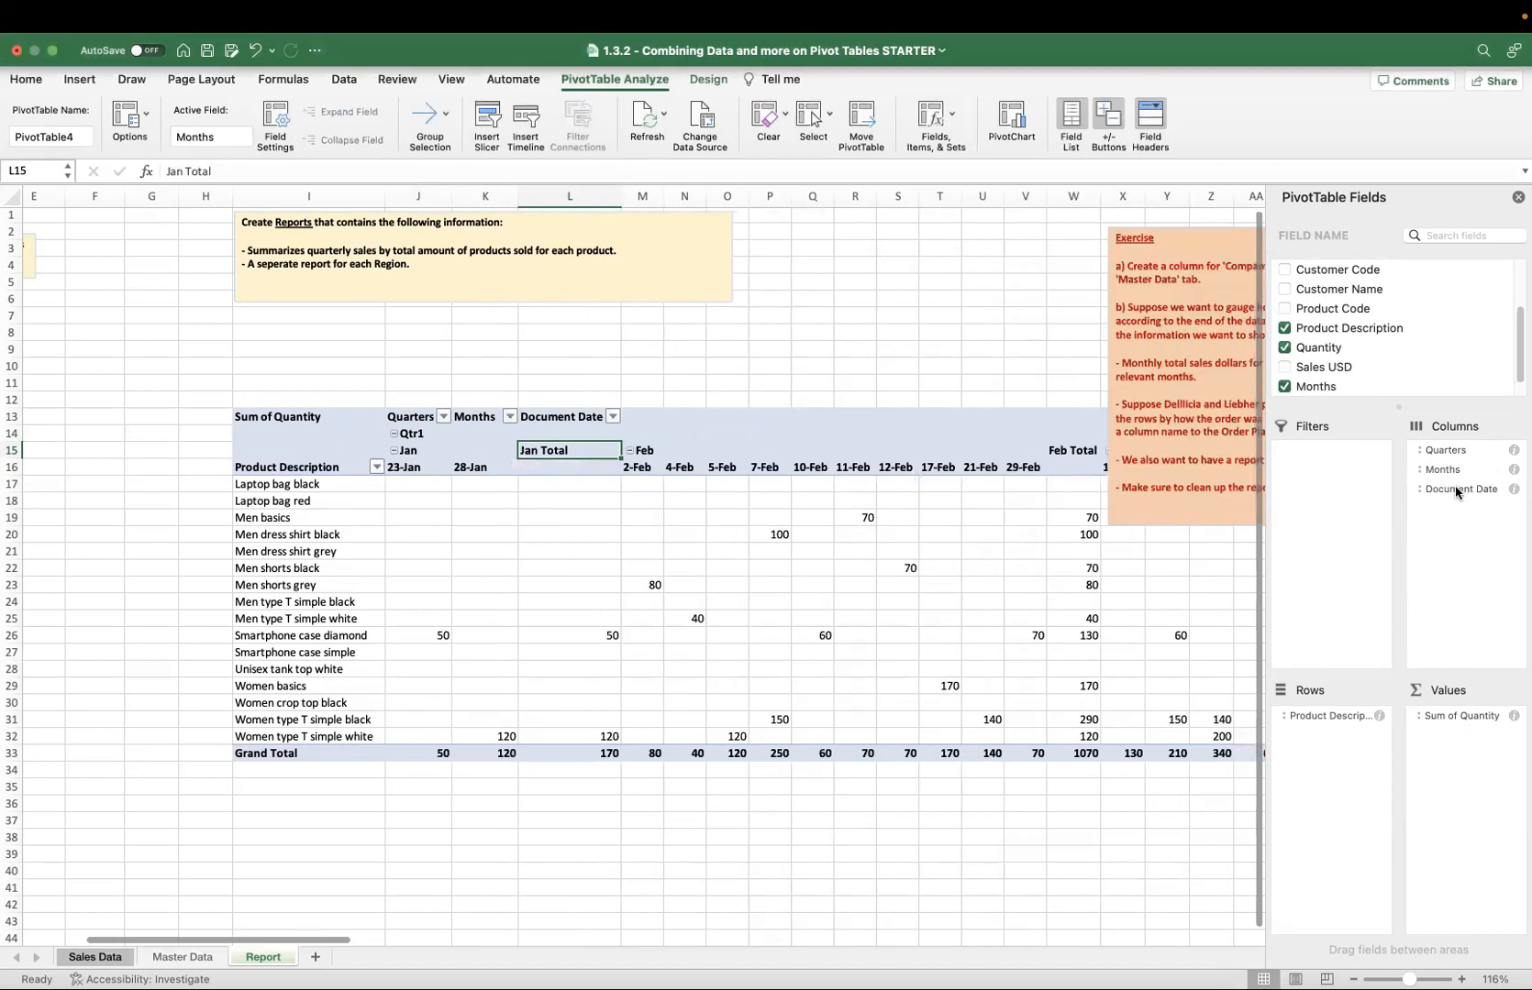
- Remove Document Date and Months from the pivot columns, keeping only Quarters
drag(1449, 487, 1120, 490)
drag(1444, 469, 1076, 488)
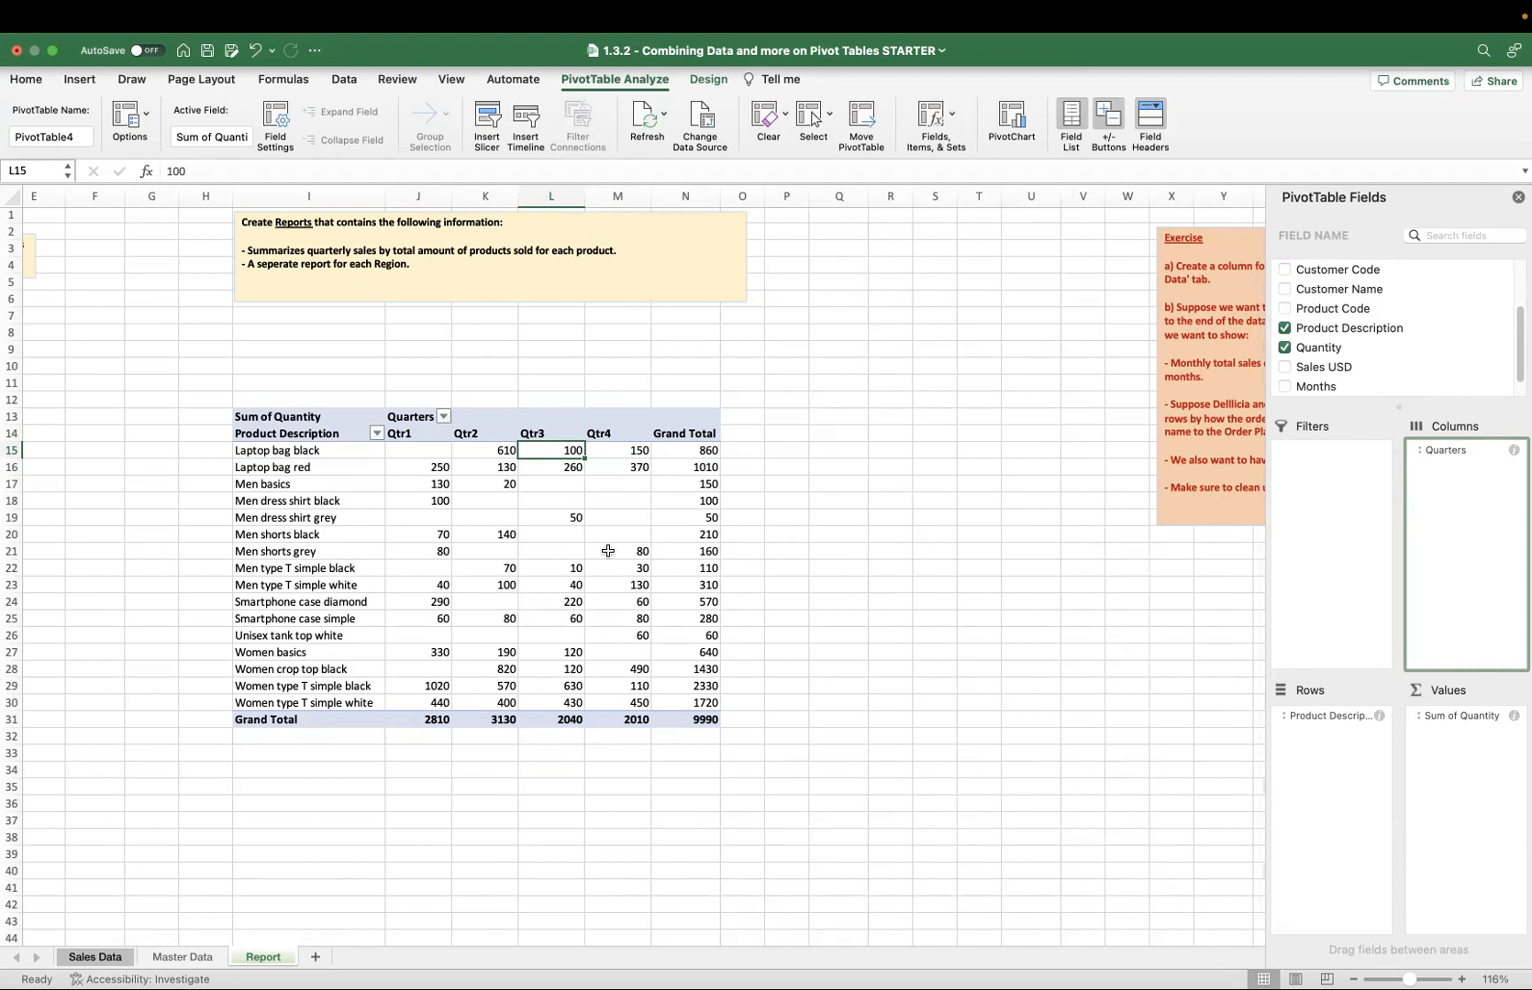
scroll(606, 550, left, 2)
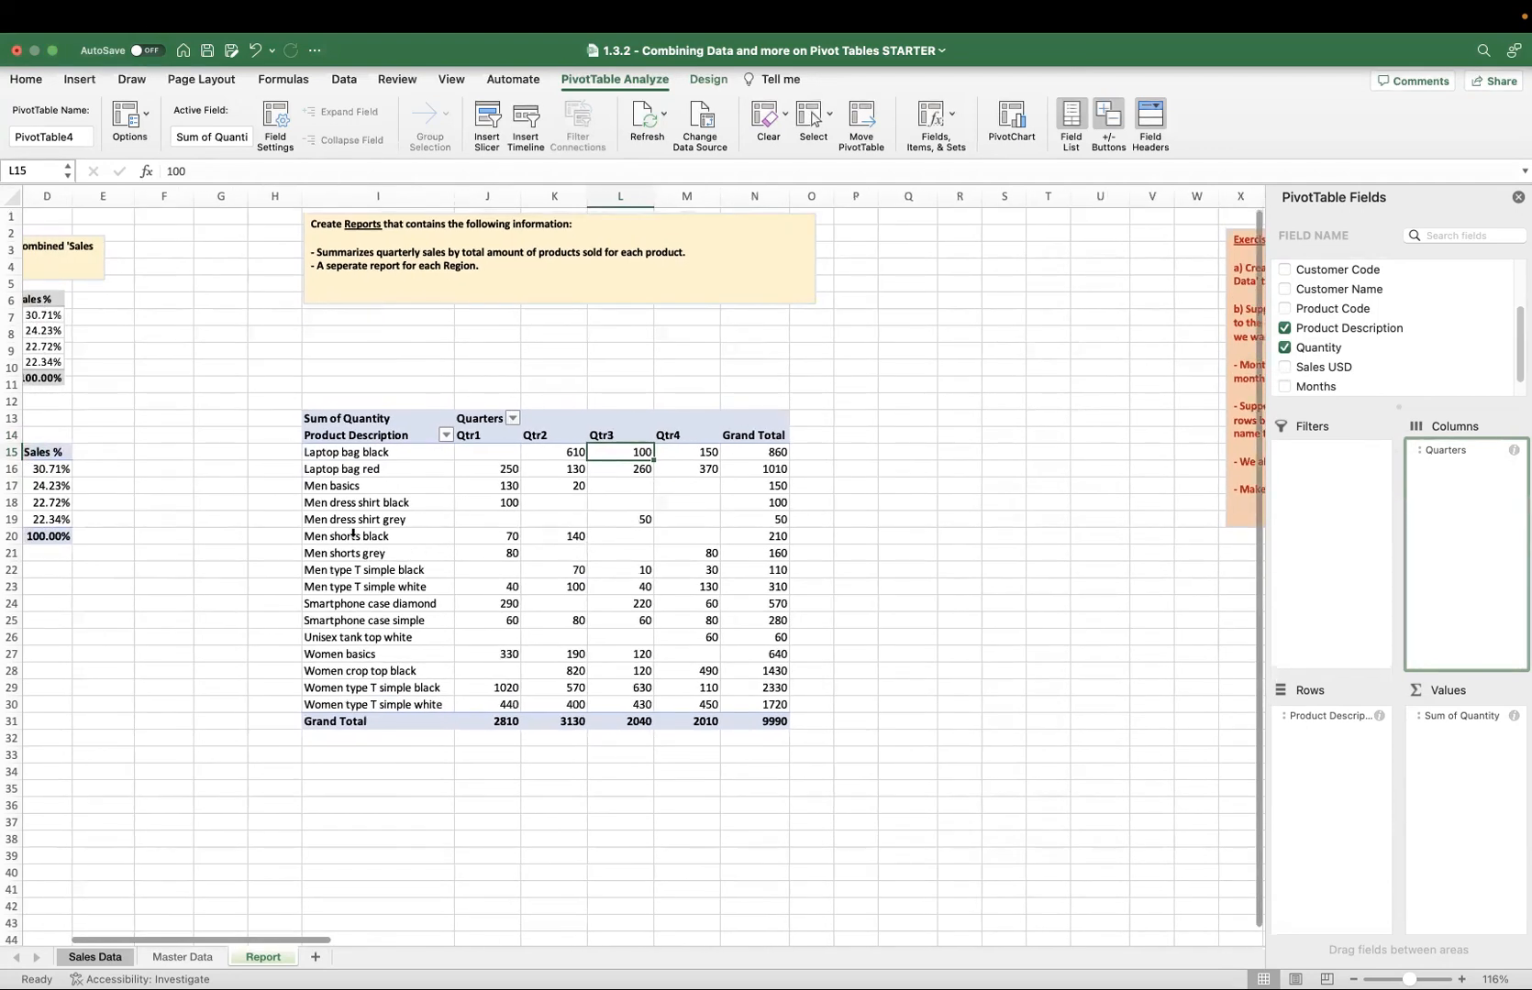
- Group the product rows from Men basics through Men type T simple white in the pivot table
drag(367, 452, 413, 521)
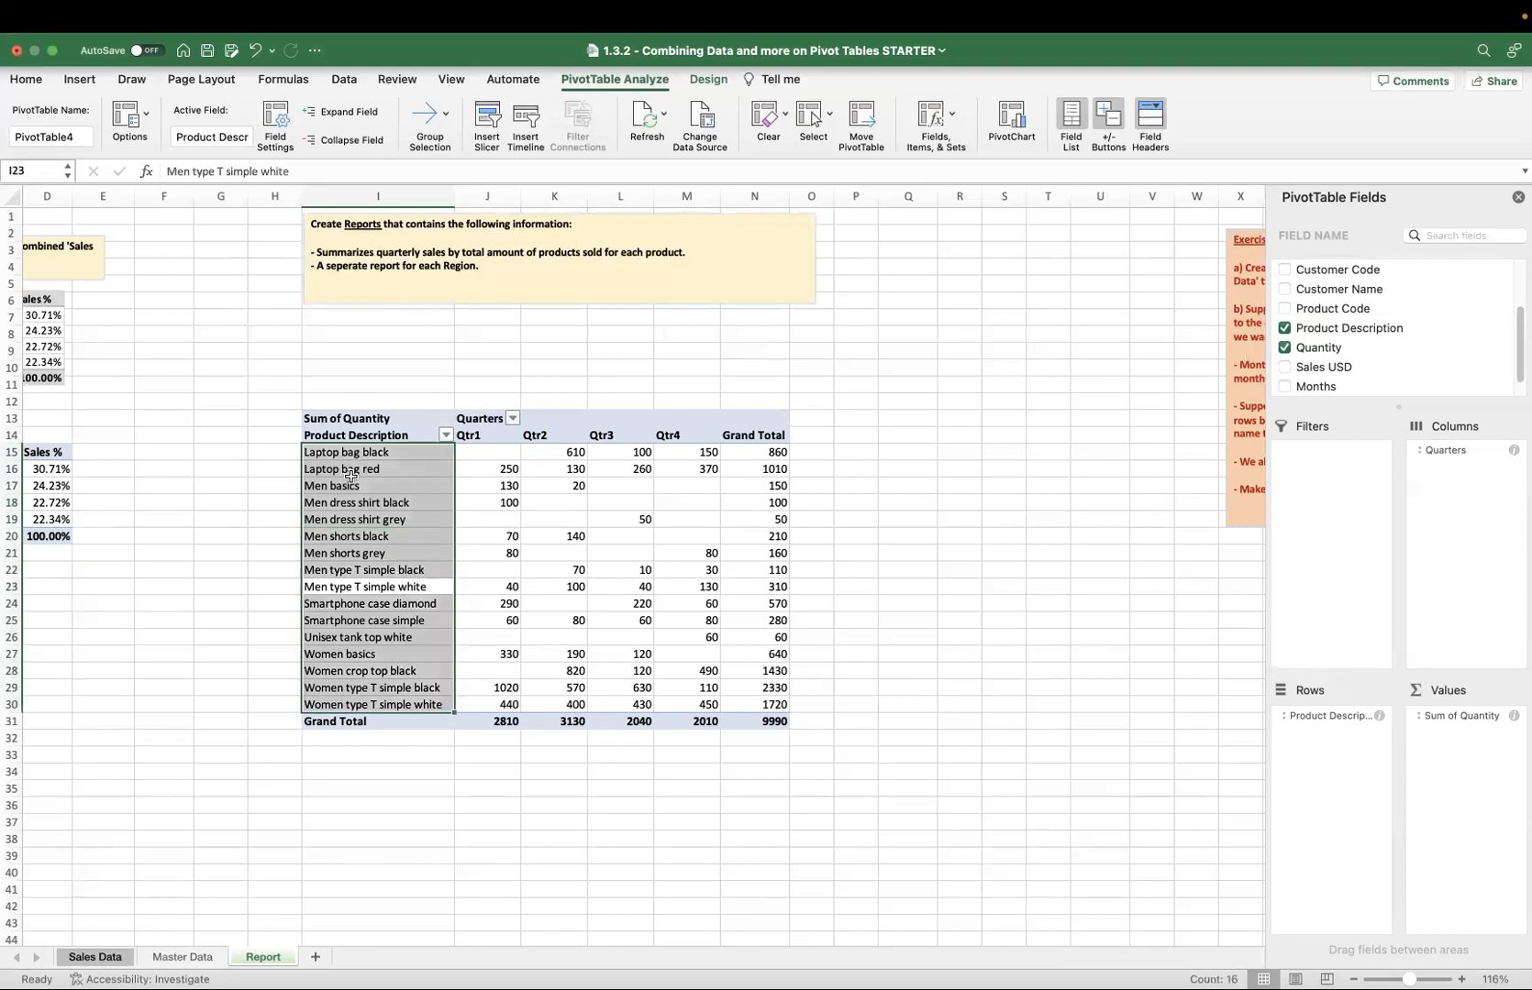
click(351, 539)
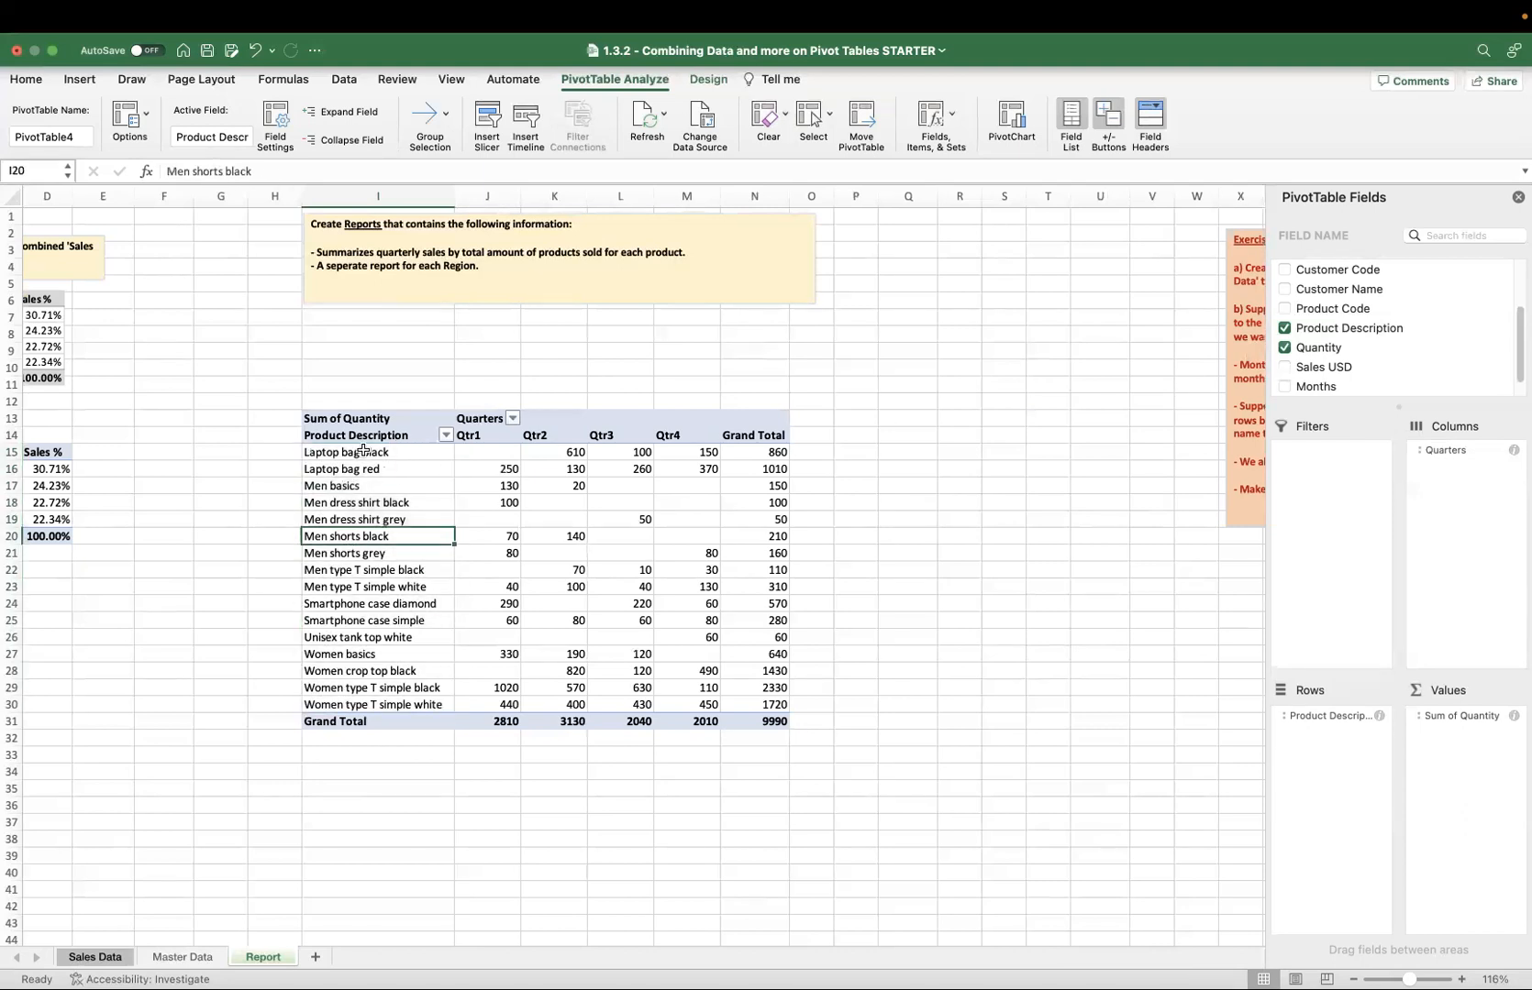
click(354, 486)
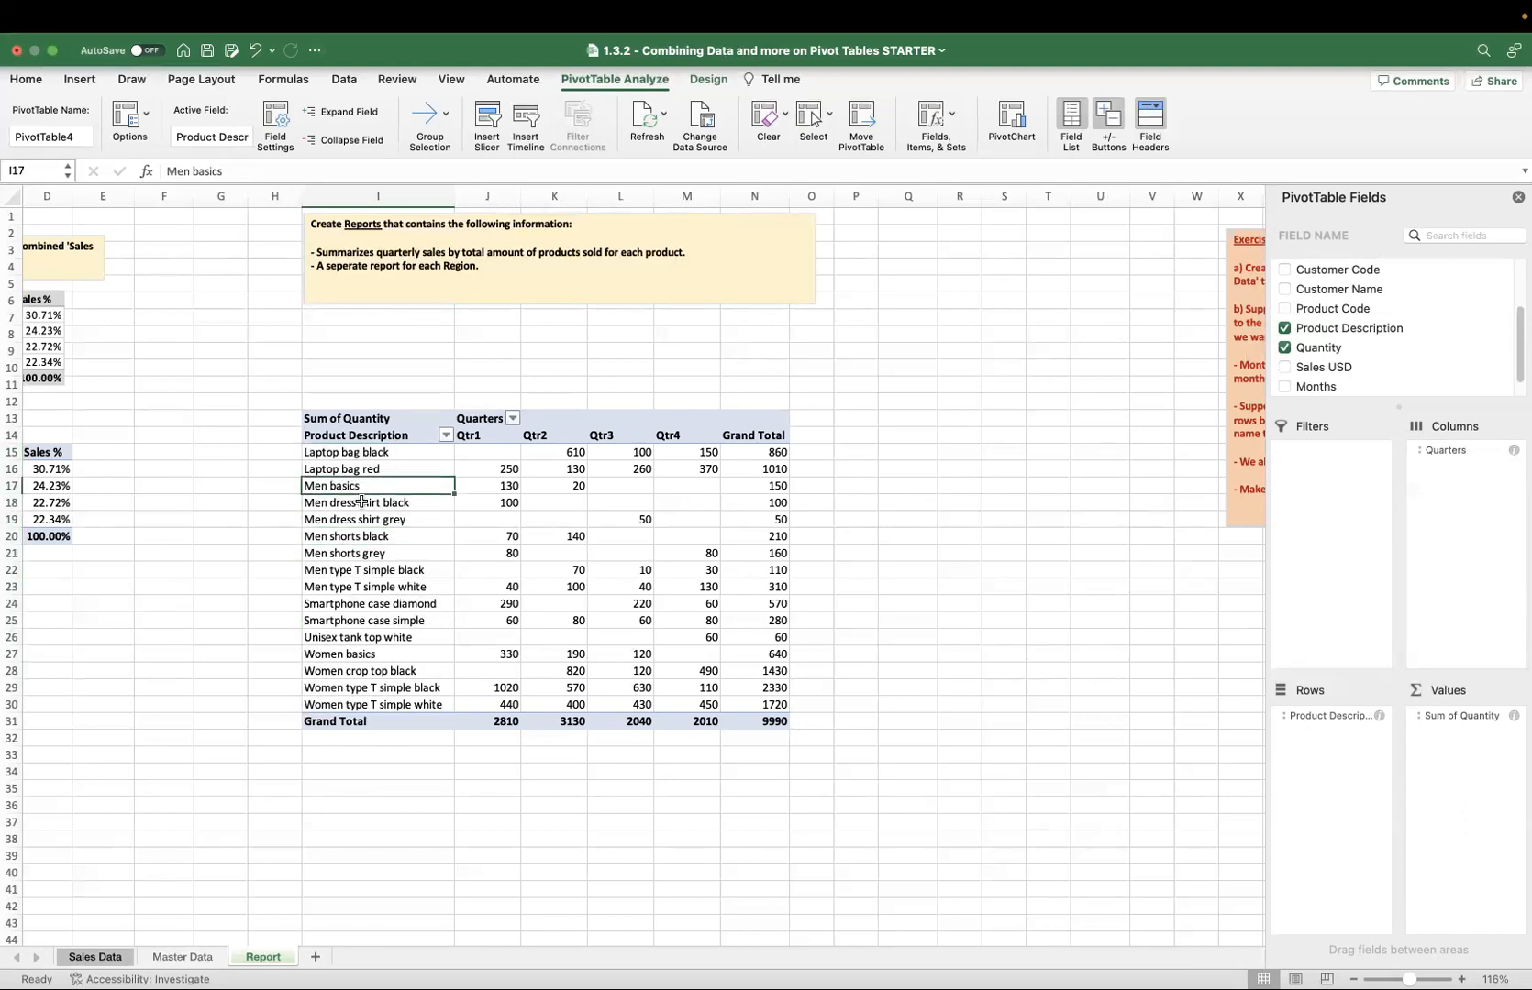
shift+click(357, 585)
right_click(360, 587)
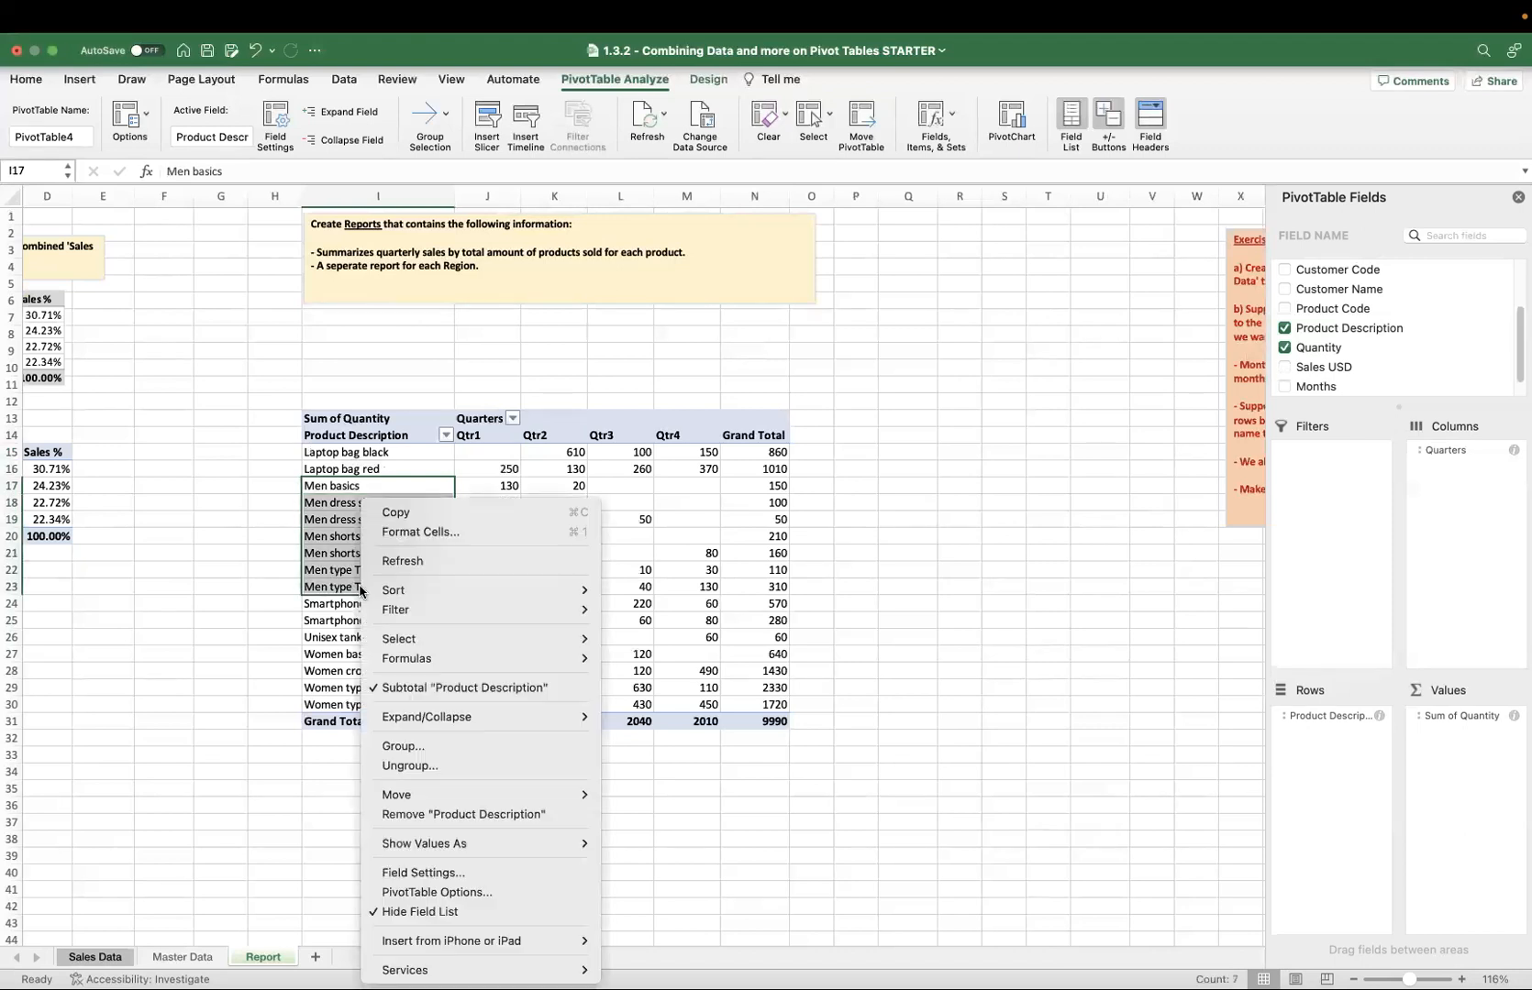
click(441, 748)
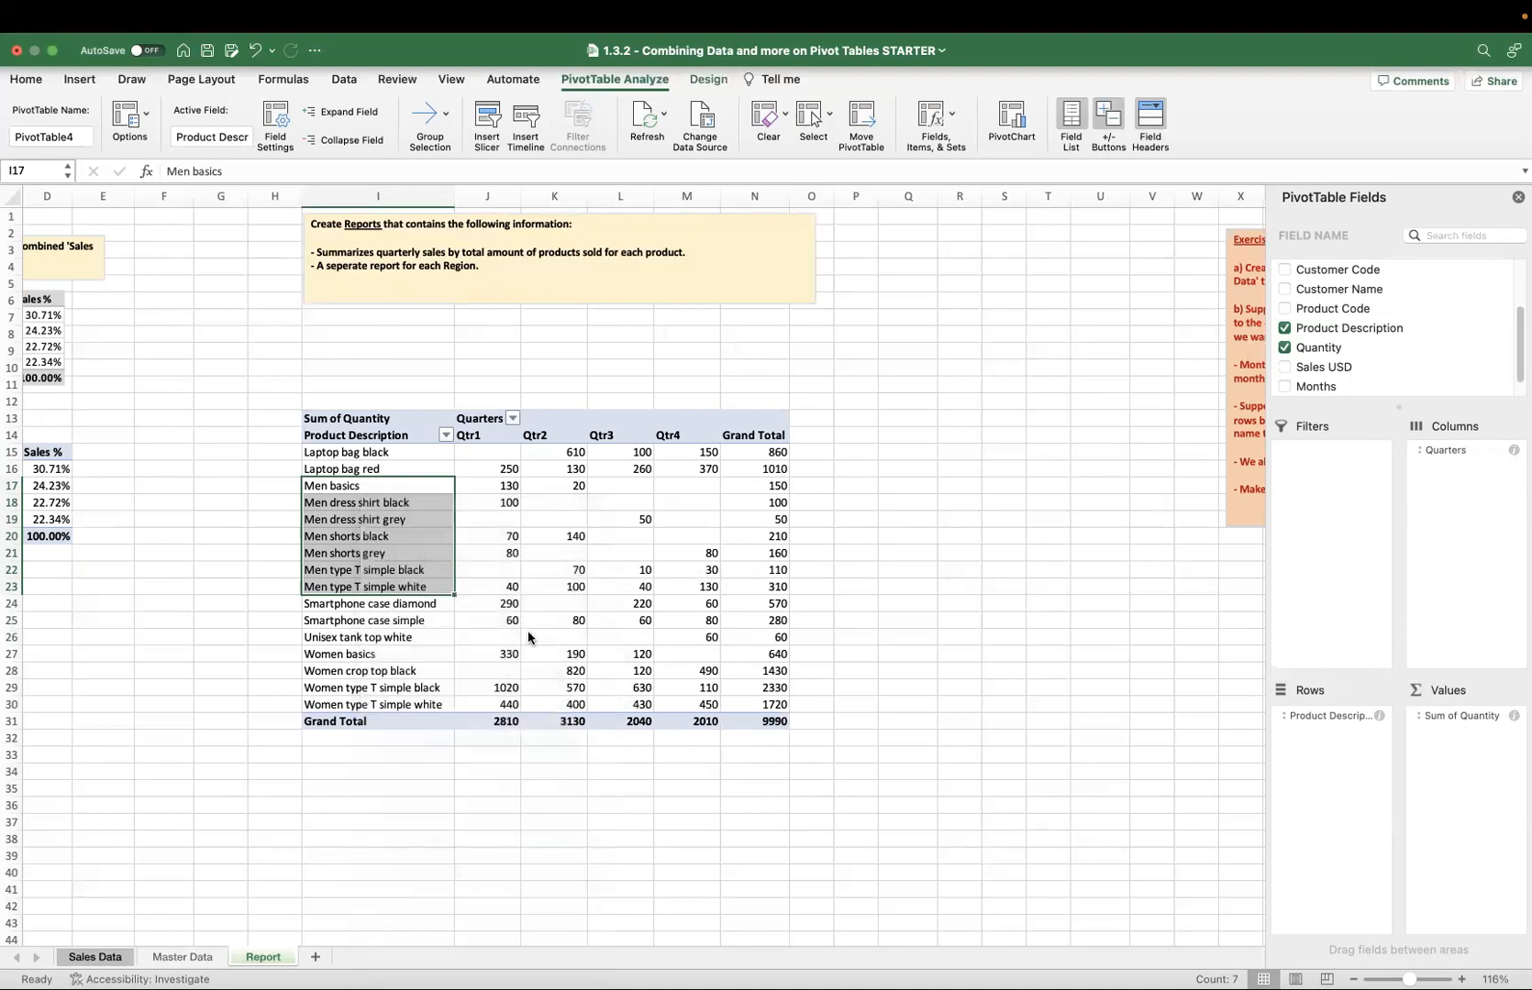
- Expand the new group of men's products and rename it Mens
click(358, 520)
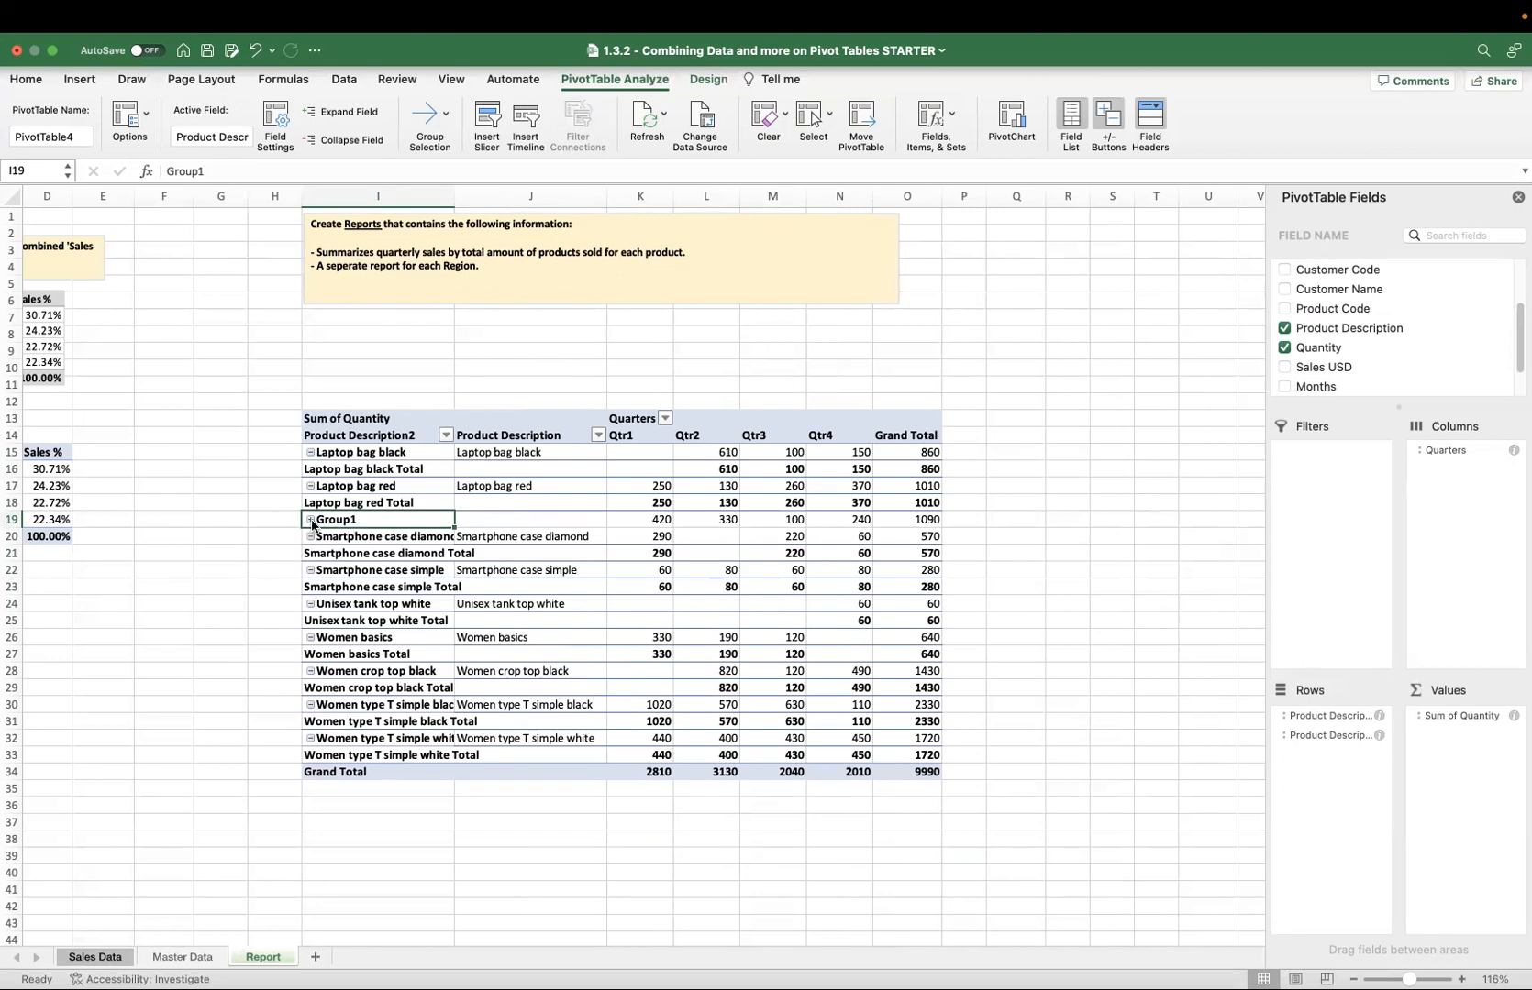
double_click(221, 175)
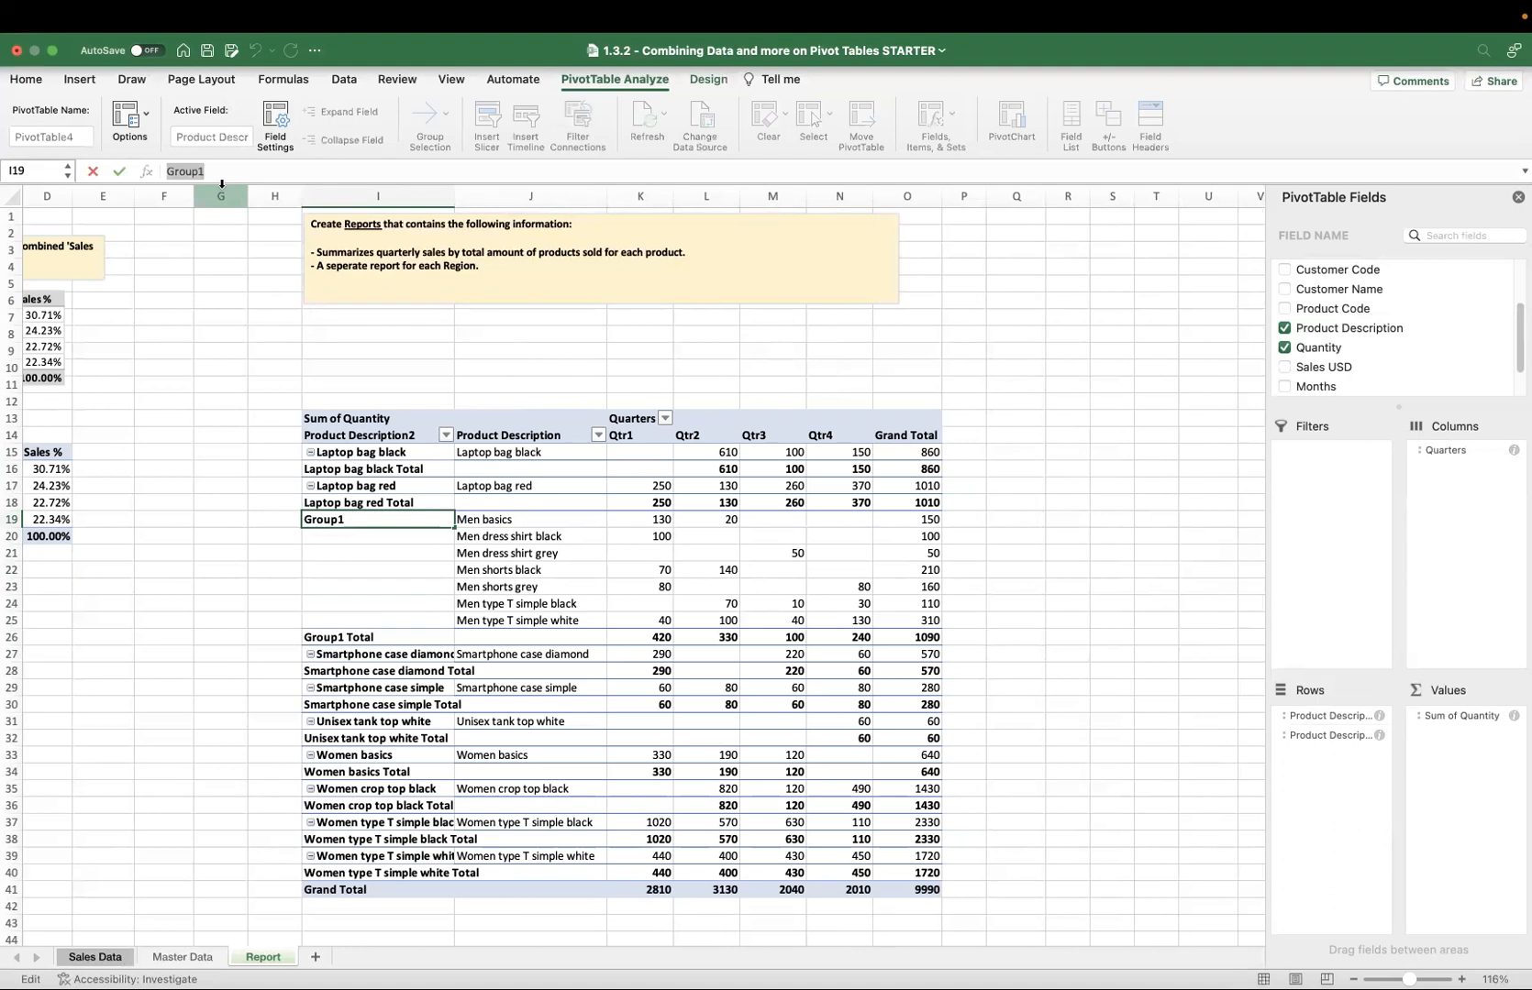
text(MEN)
key(BackSpace)
key(BackSpace)
key(BackSpace)
text(ens)
key(Return)
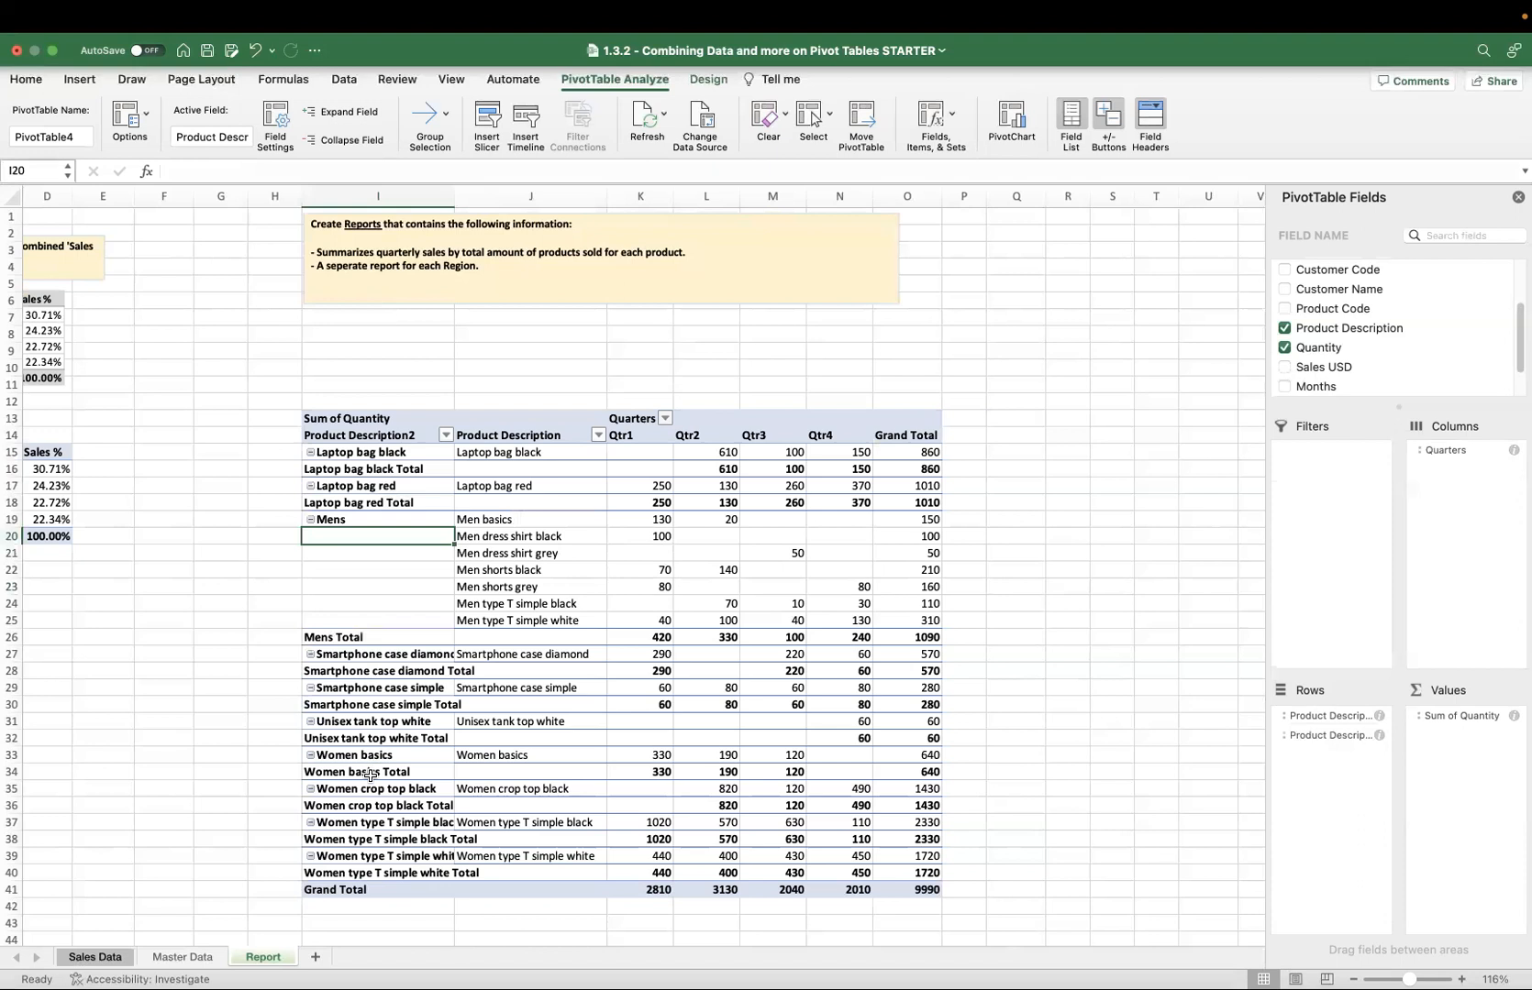
click(485, 755)
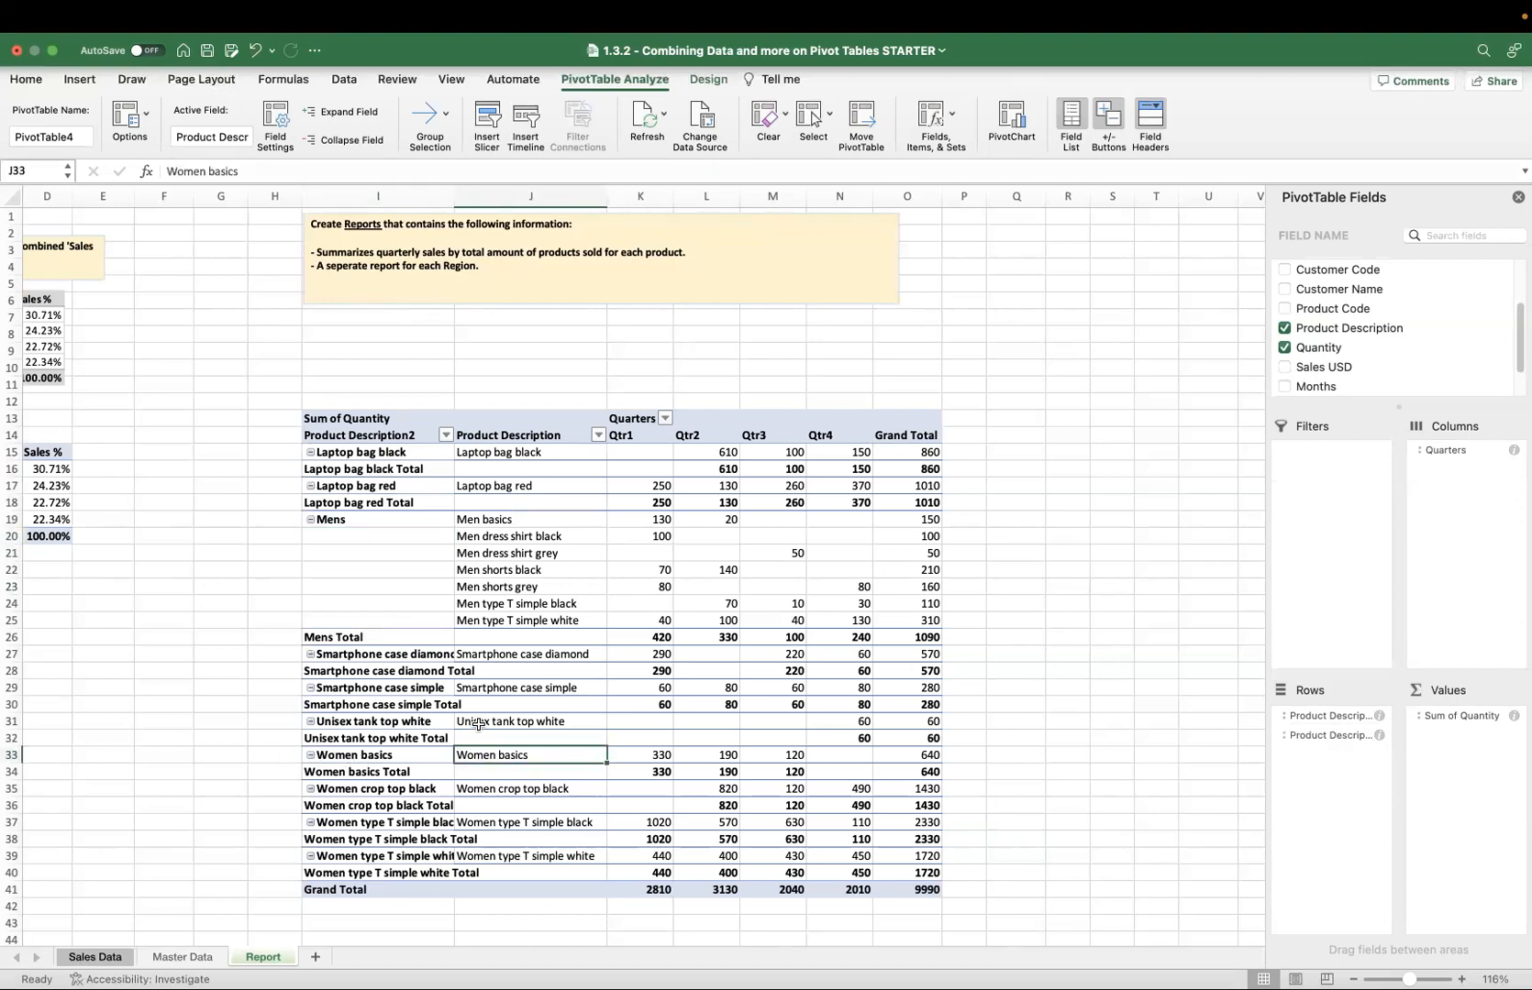
click(495, 858)
click(494, 824)
click(766, 474)
- Group the four women's product rows, from Women basics through Women type T simple white, in the pivot table
click(530, 855)
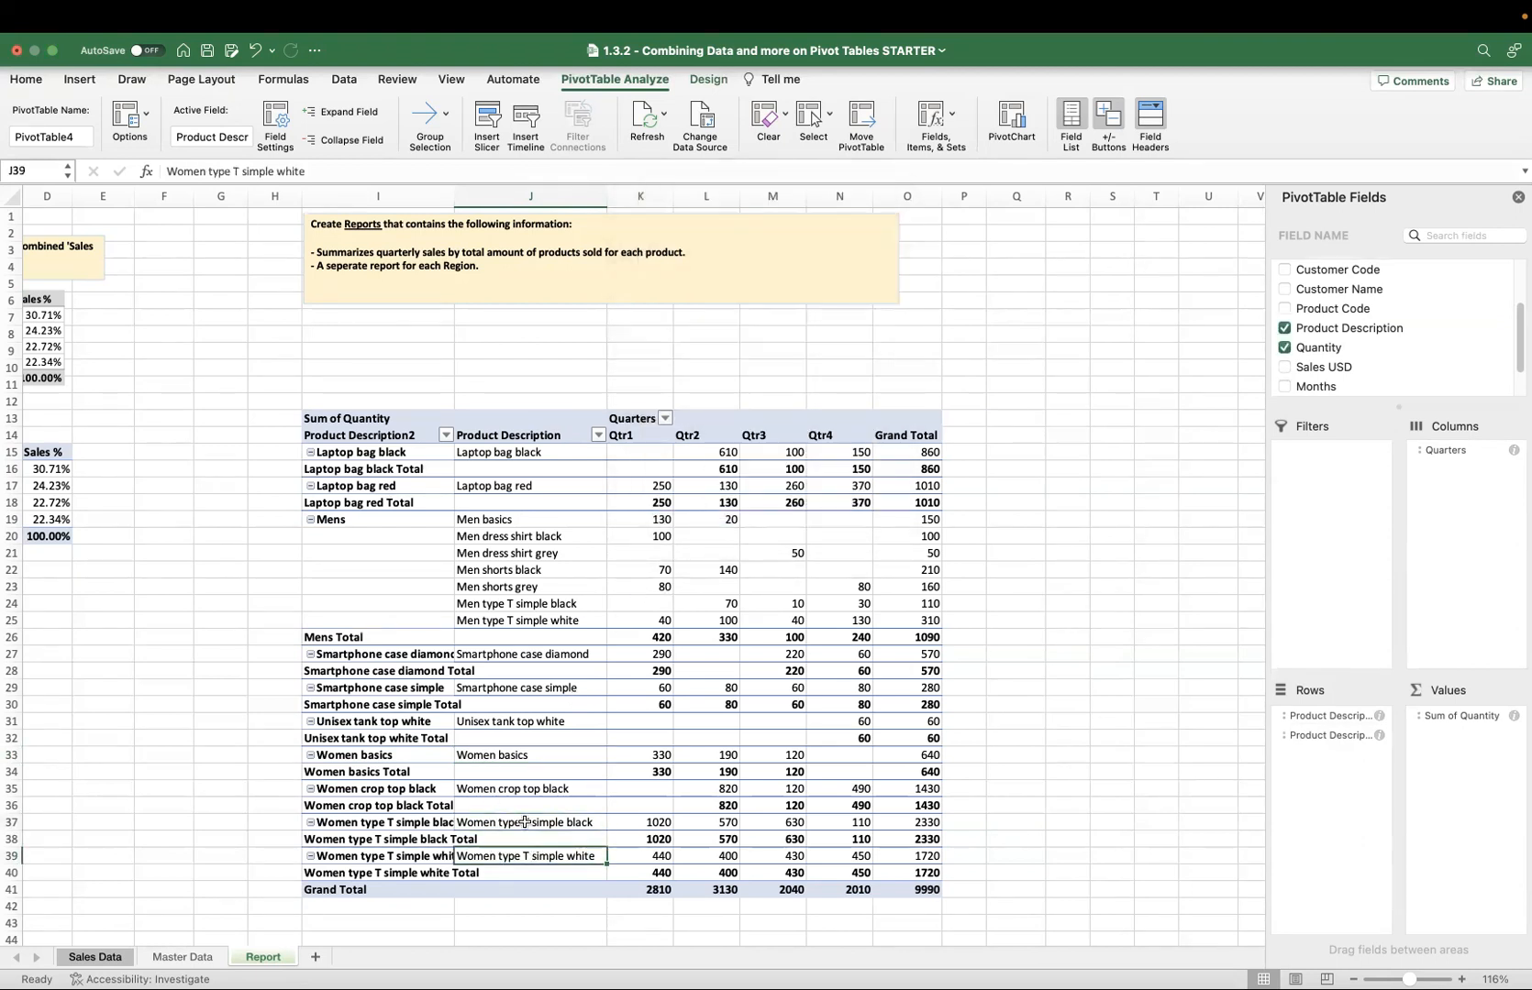
shift+click(524, 823)
shift+click(509, 787)
shift+click(503, 758)
right_click(503, 758)
click(547, 747)
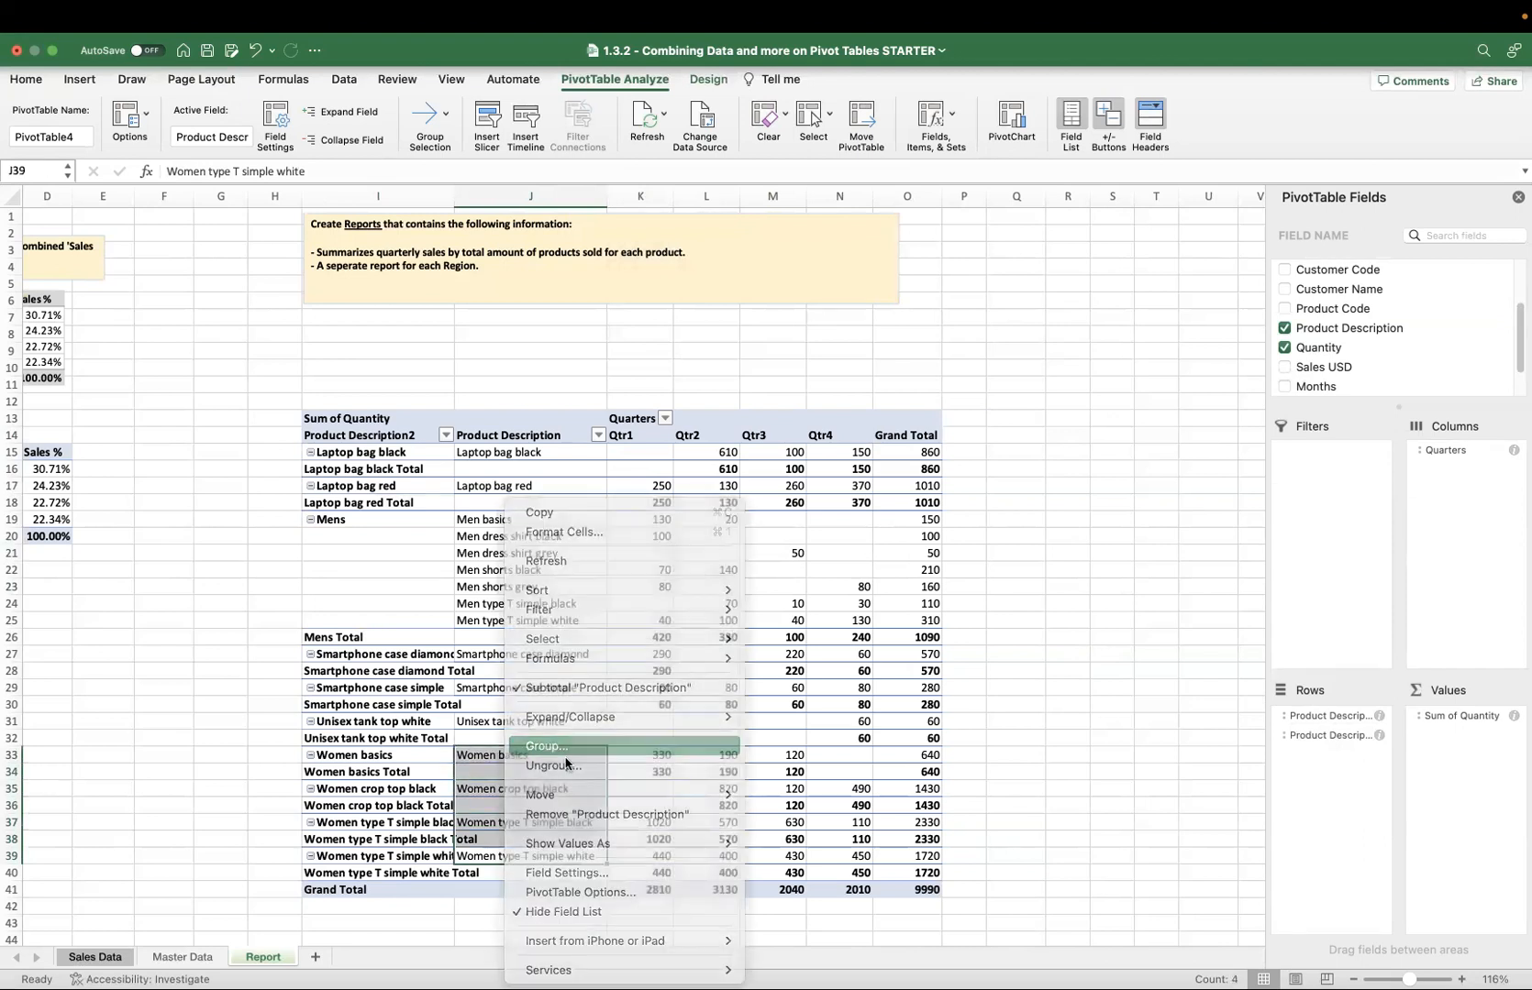
- Rename the new group of women's products Womens
double_click(353, 754)
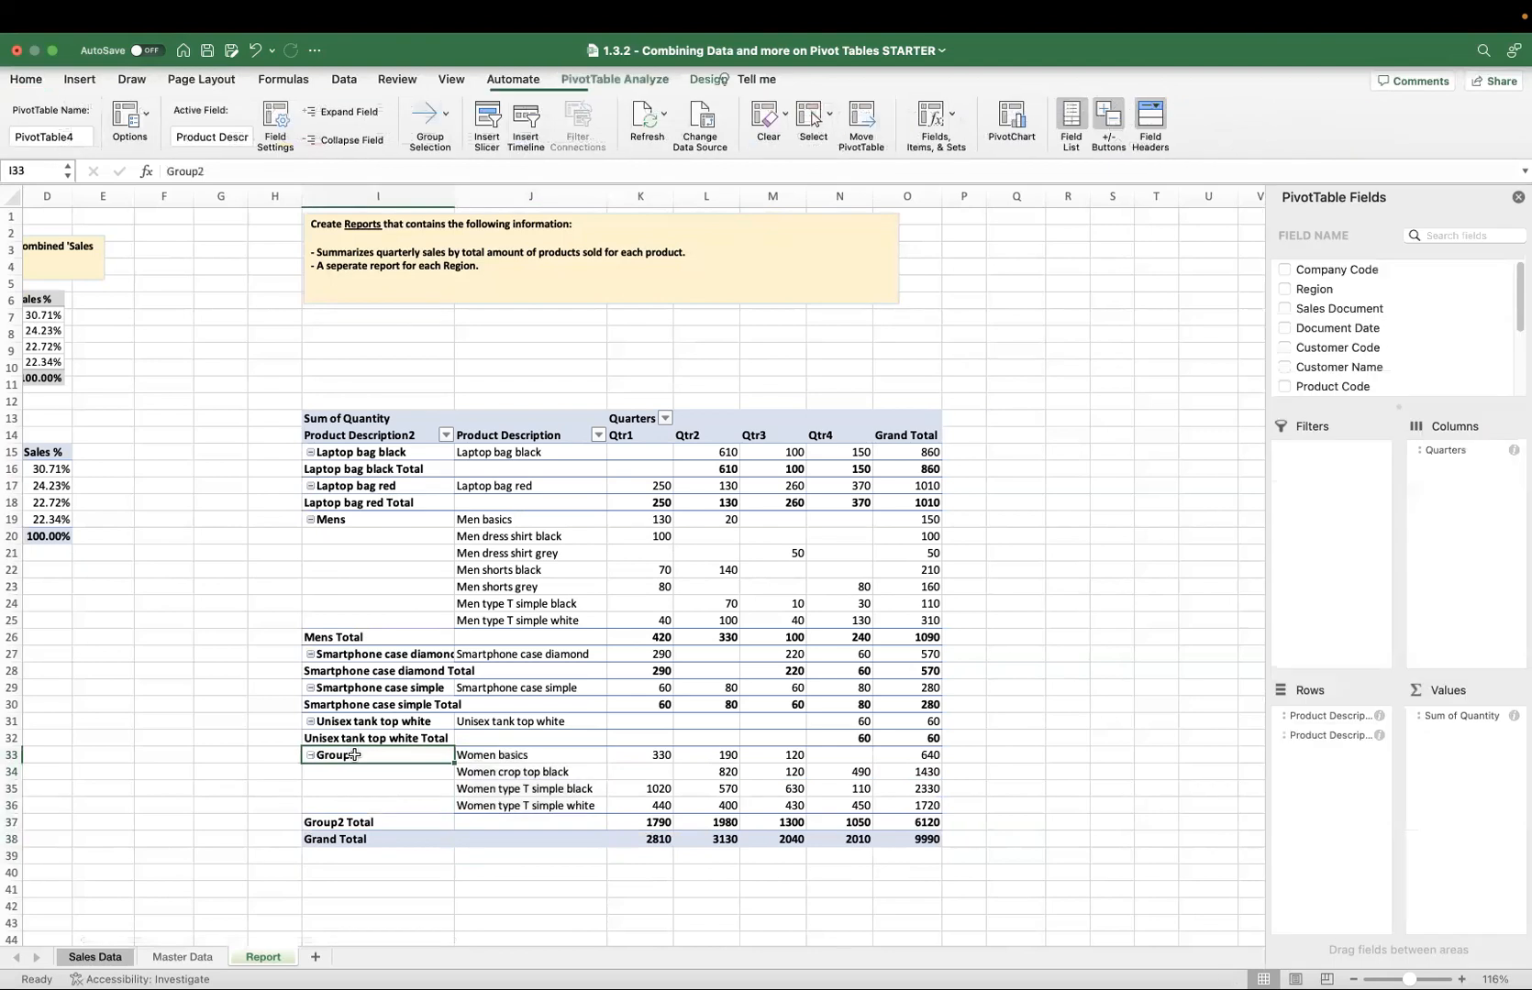
click(311, 754)
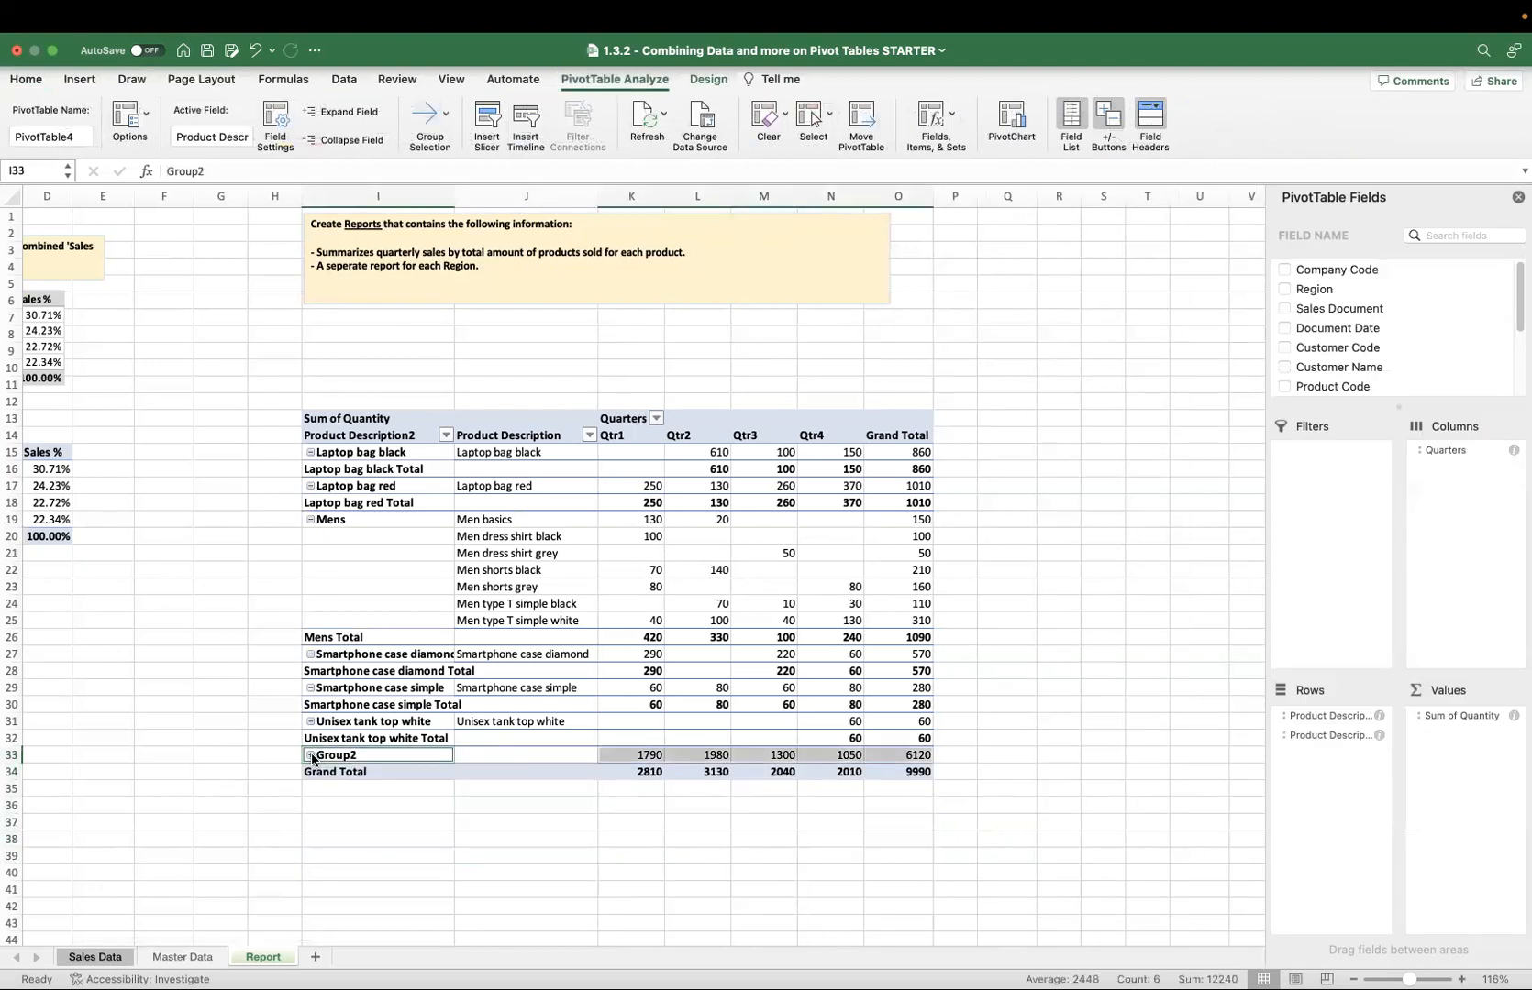
text(Wo)
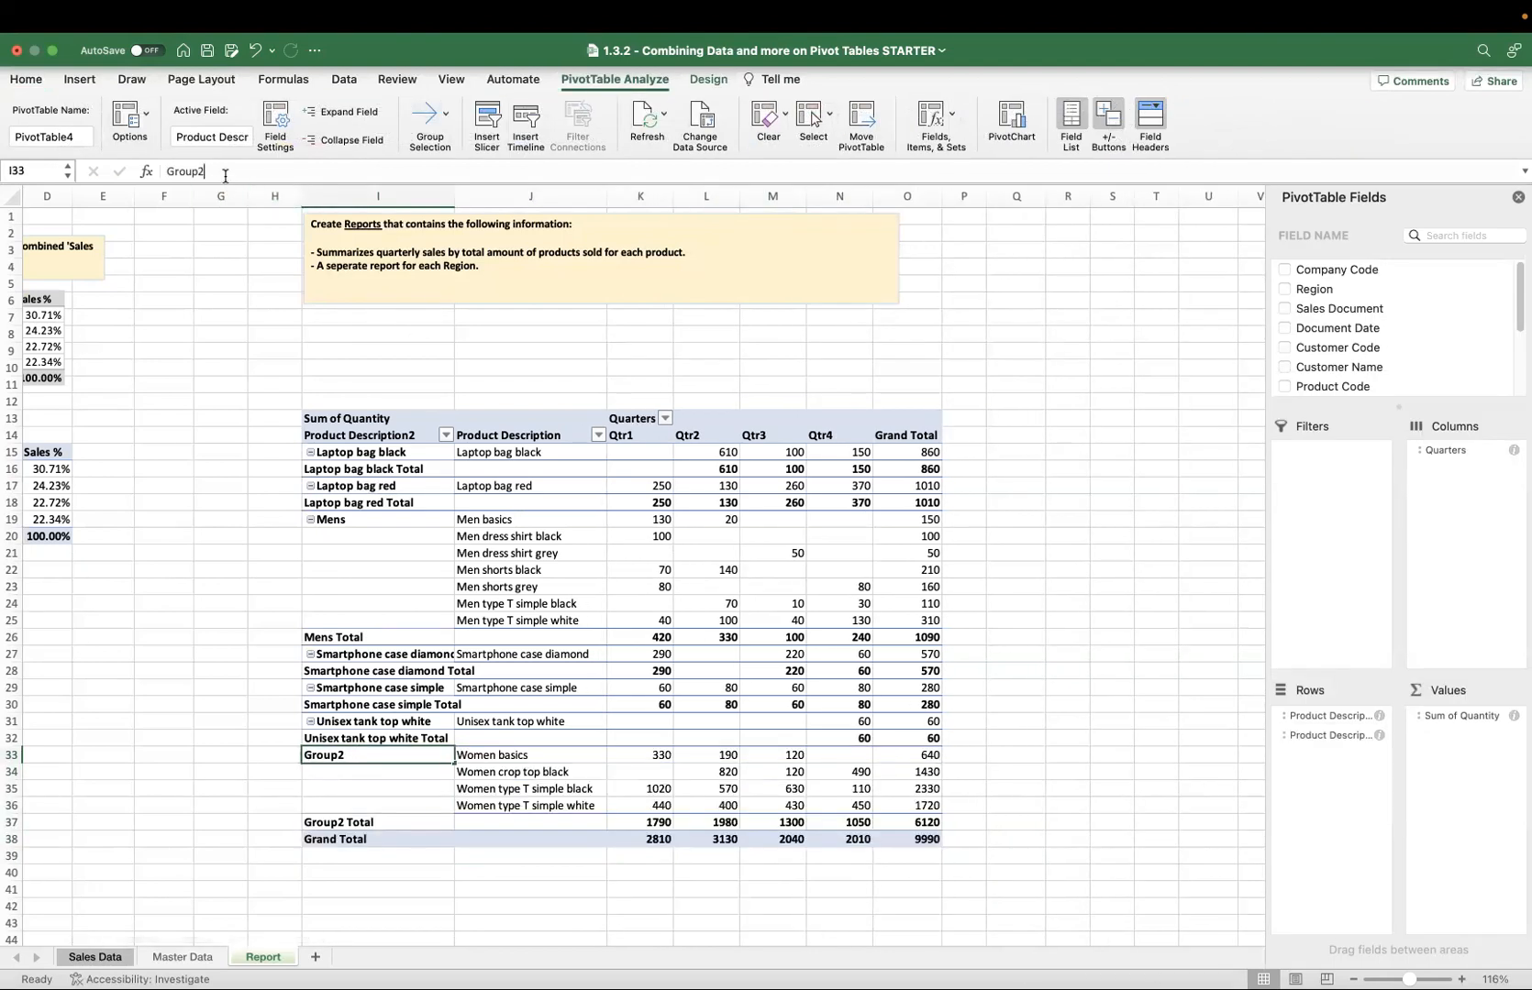
text(mens)
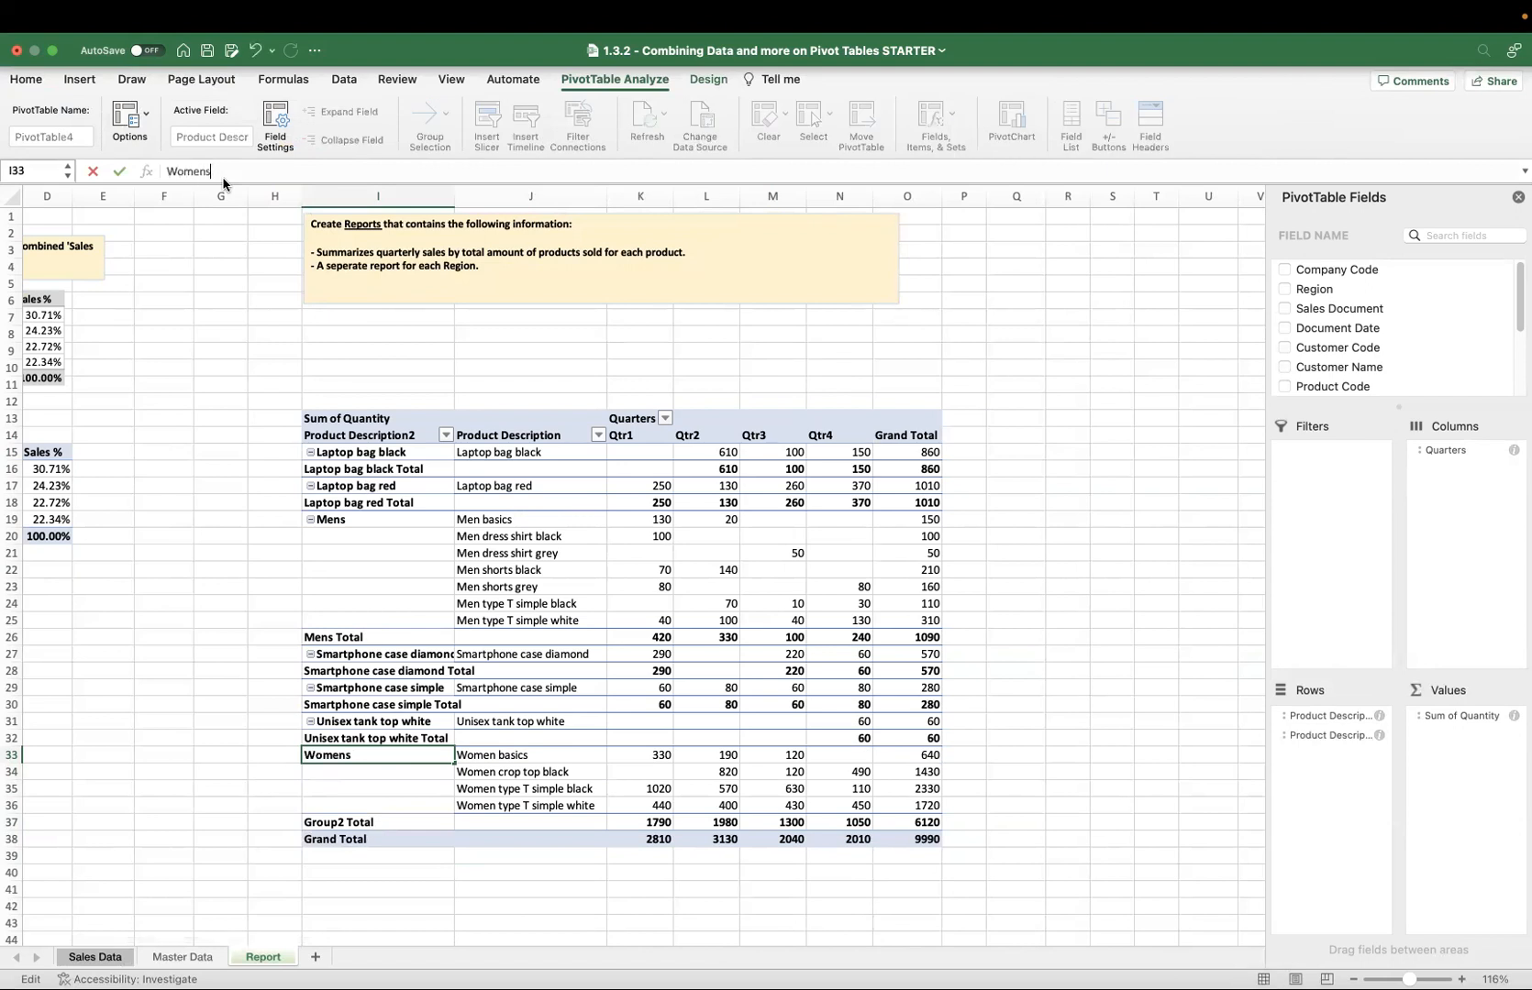
key(Return)
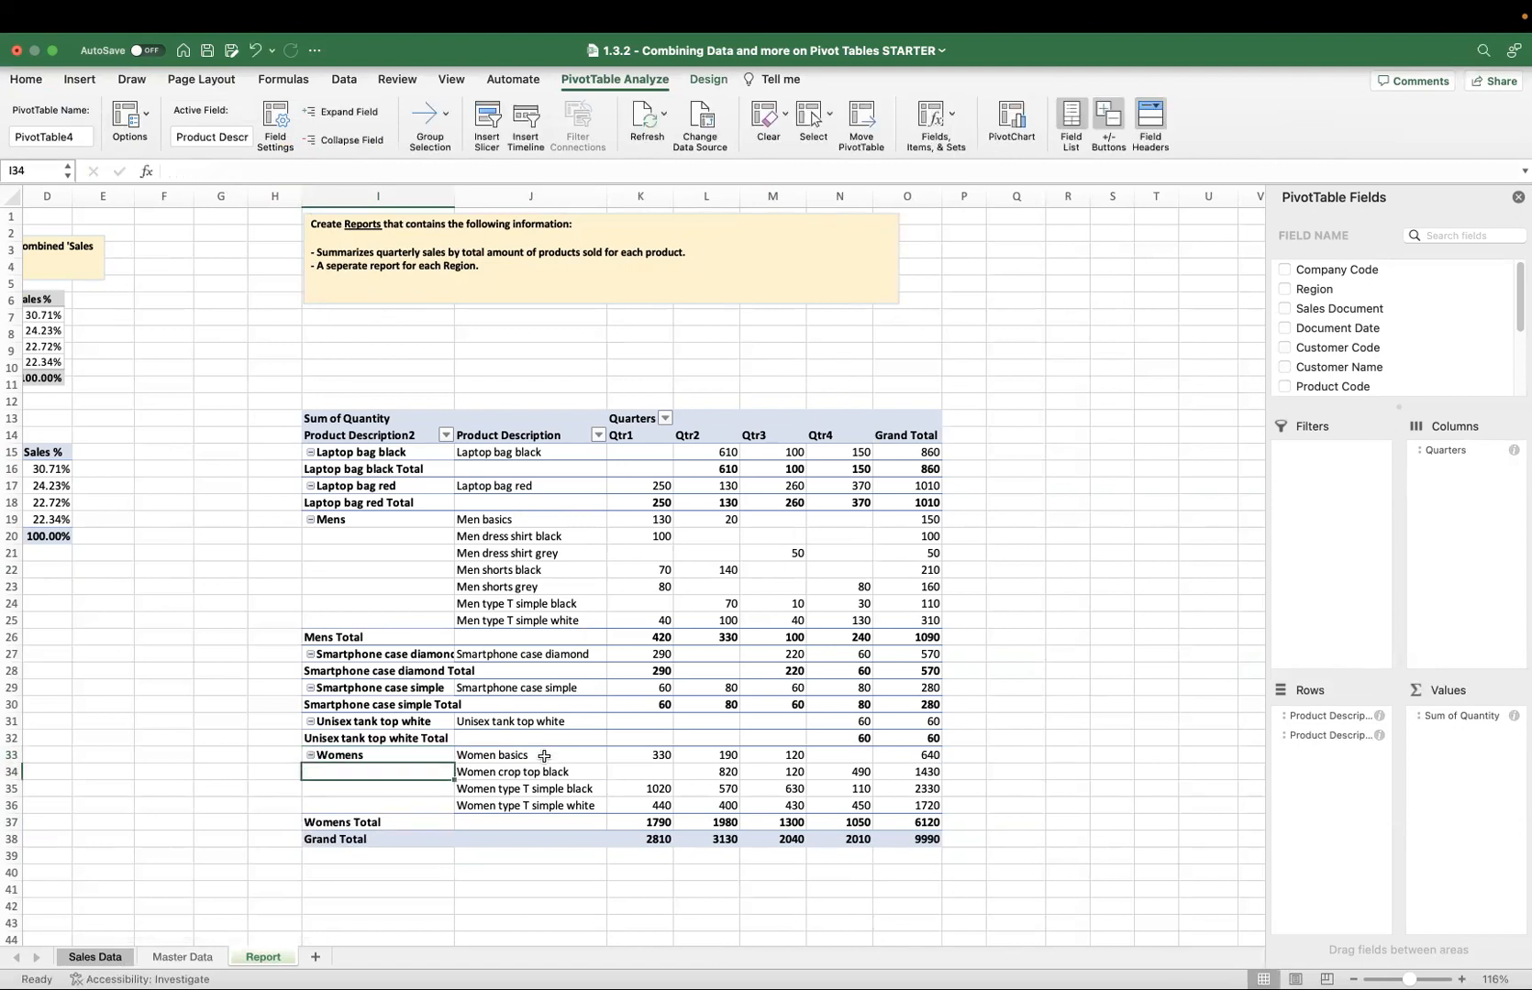
- Rename the outer category label of the Unisex tank top white row to Unisex
click(509, 723)
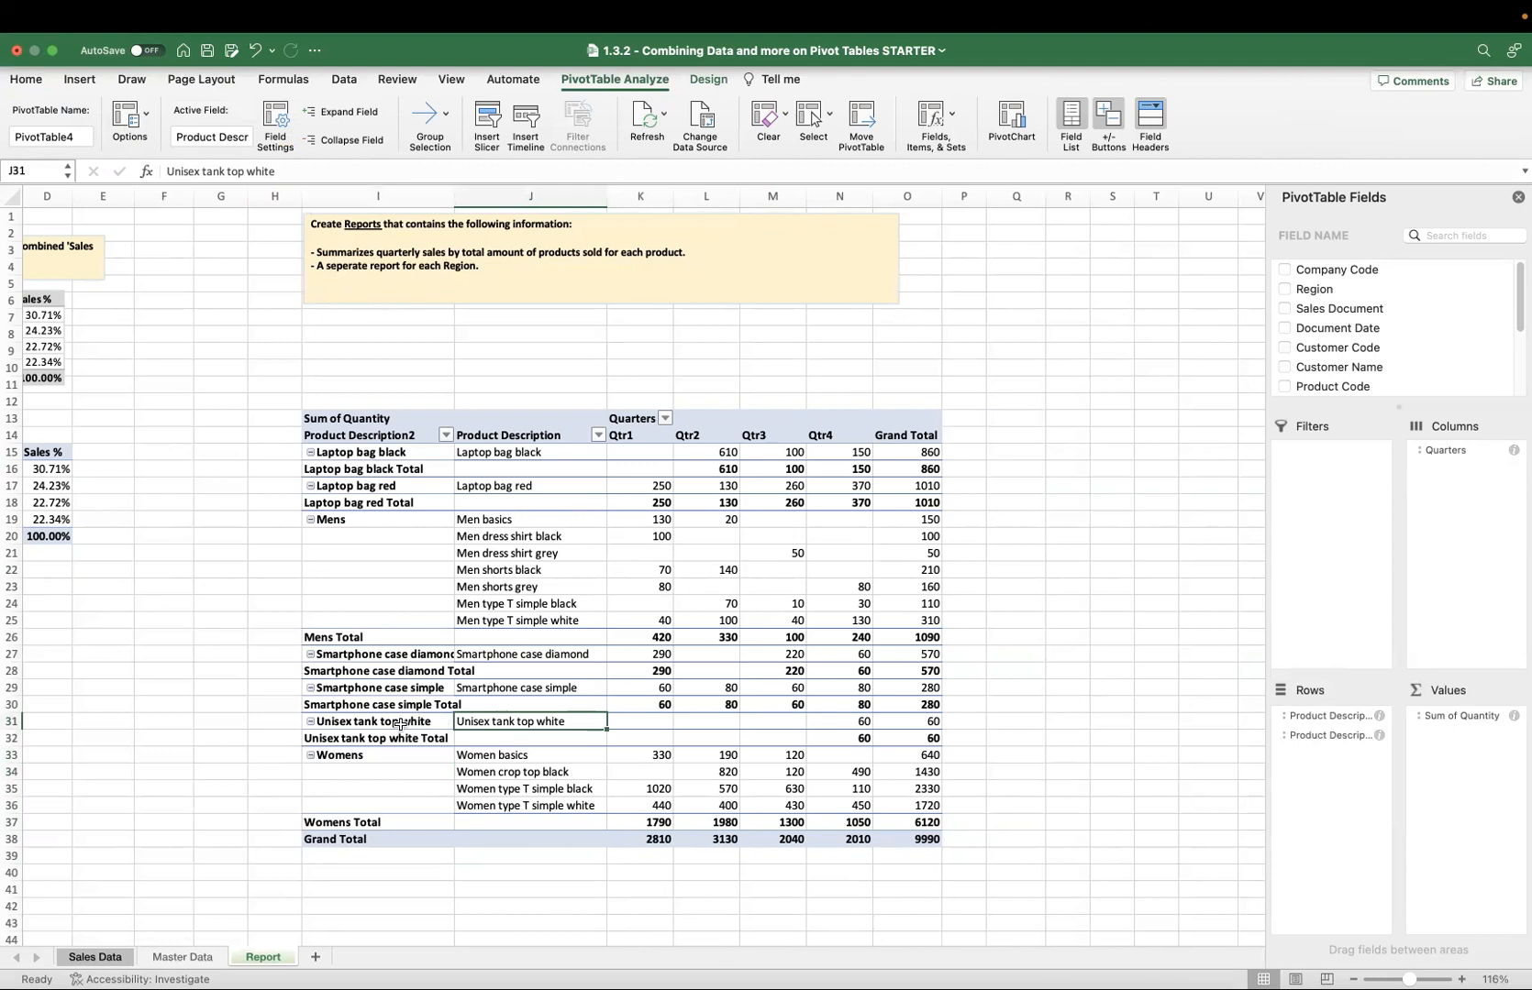
click(403, 722)
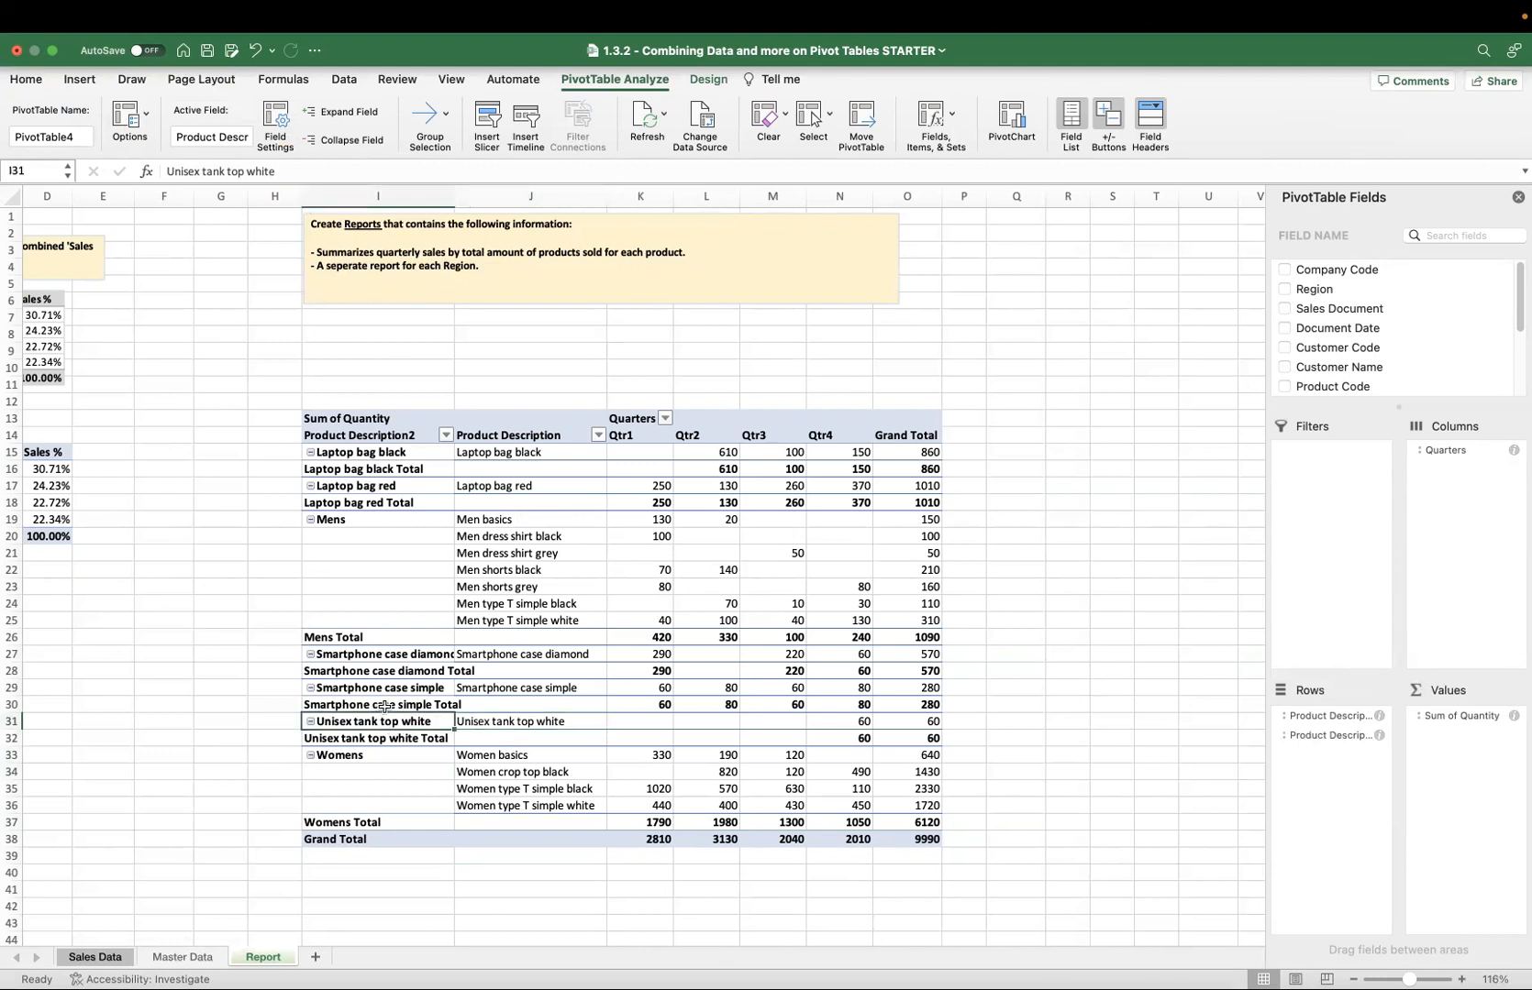
drag(278, 172, 190, 169)
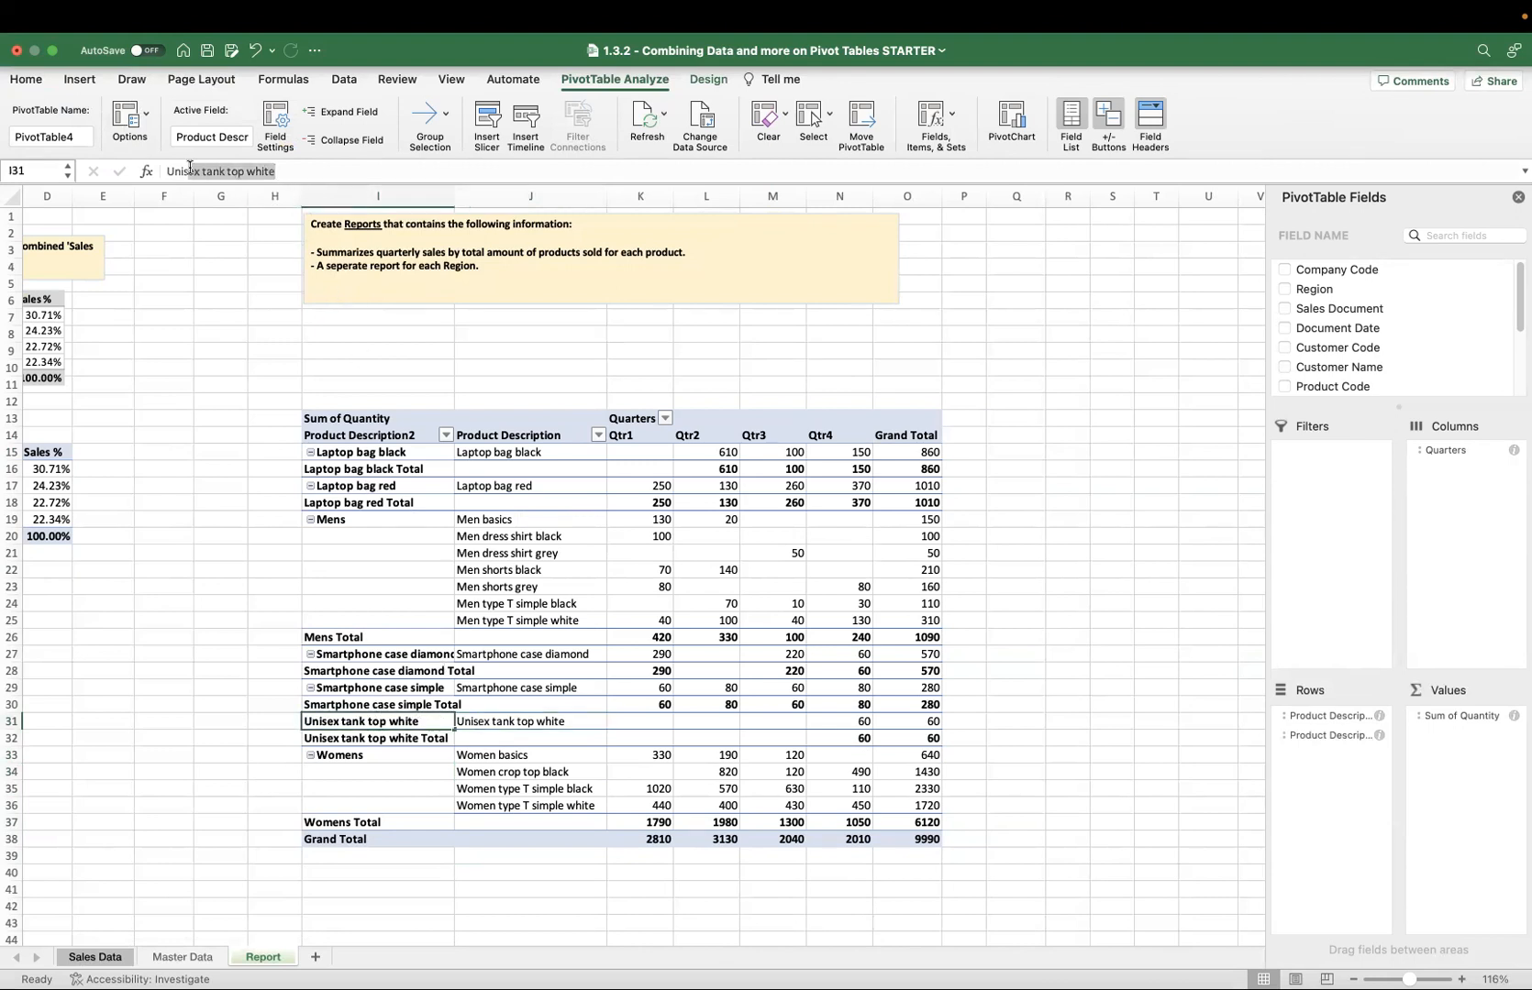
text(ex)
key(Return)
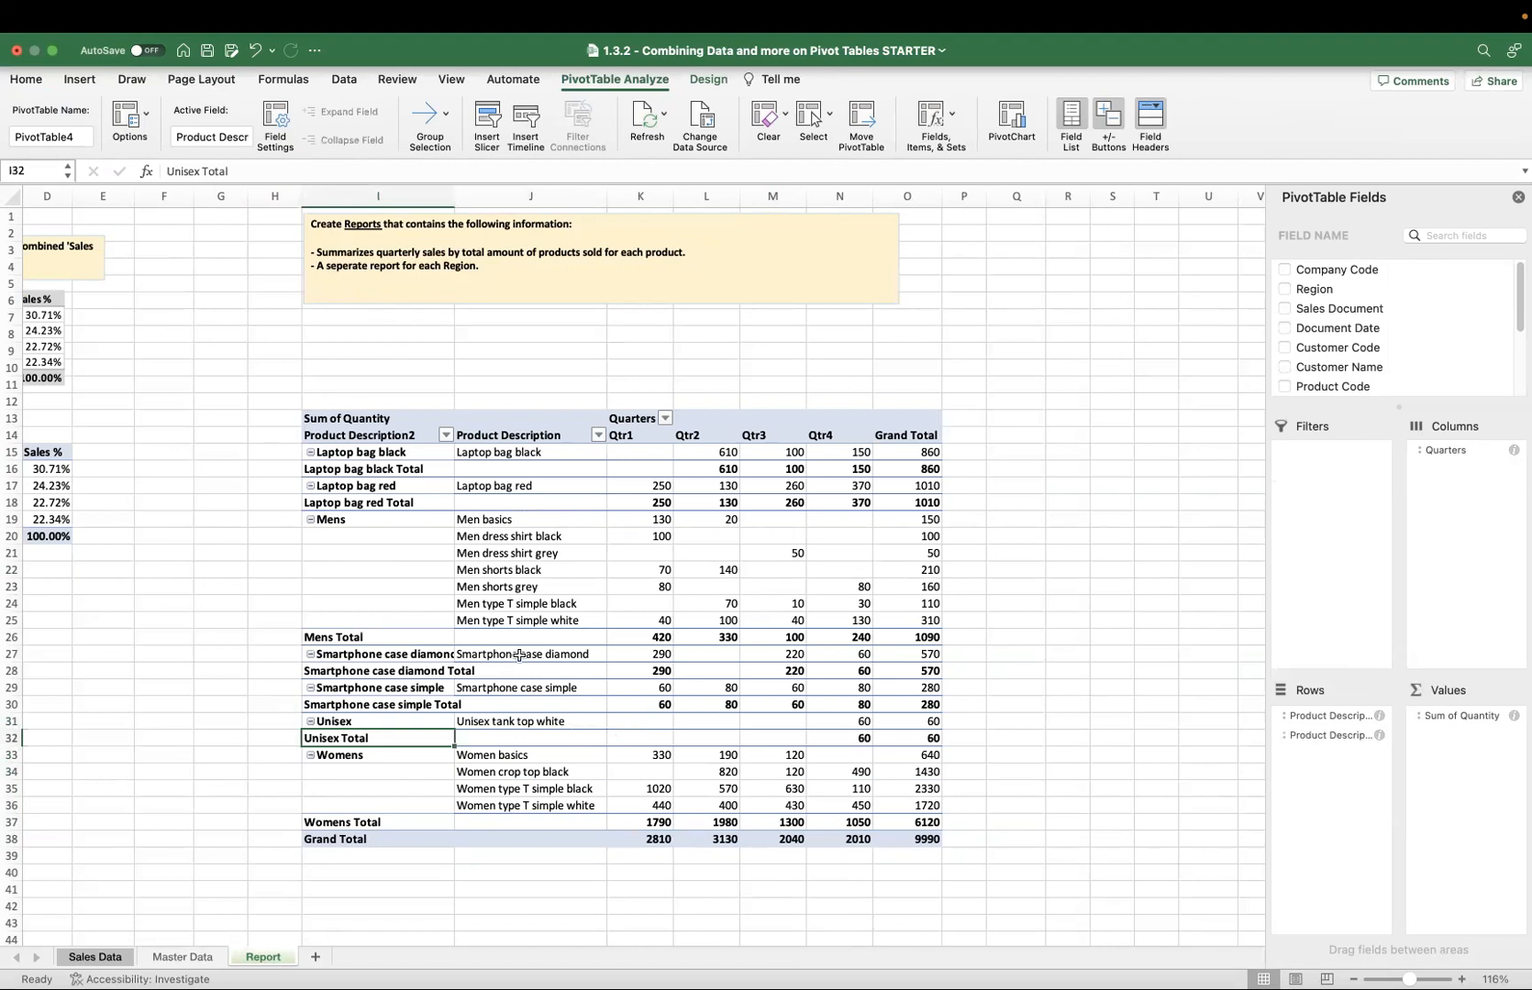
click(489, 690)
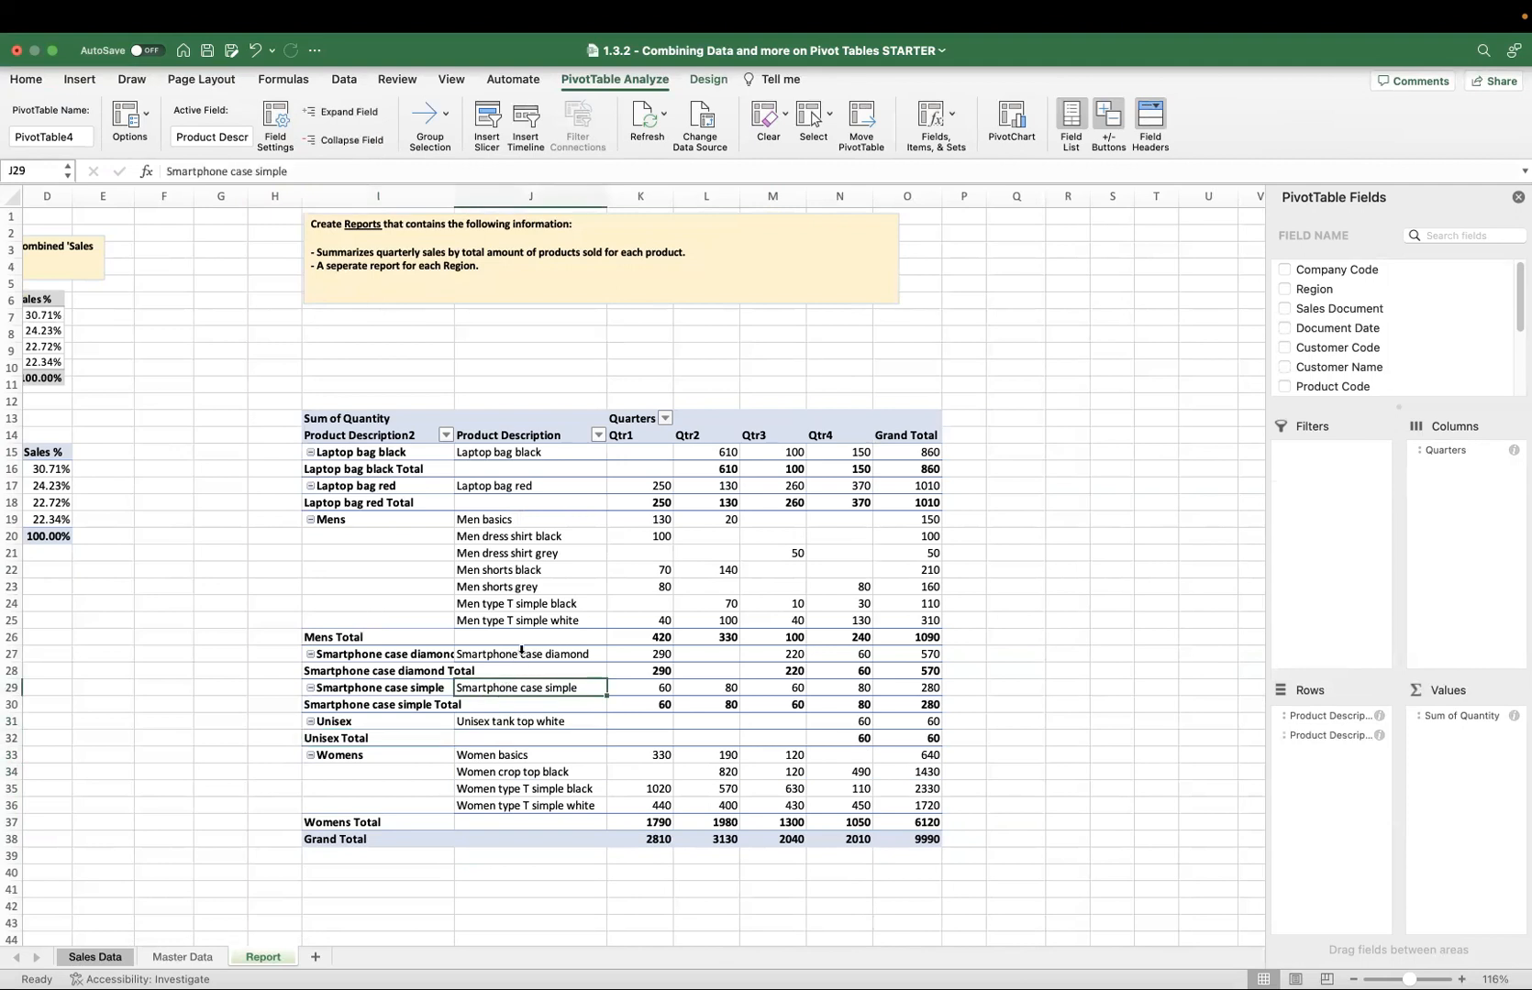
click(519, 654)
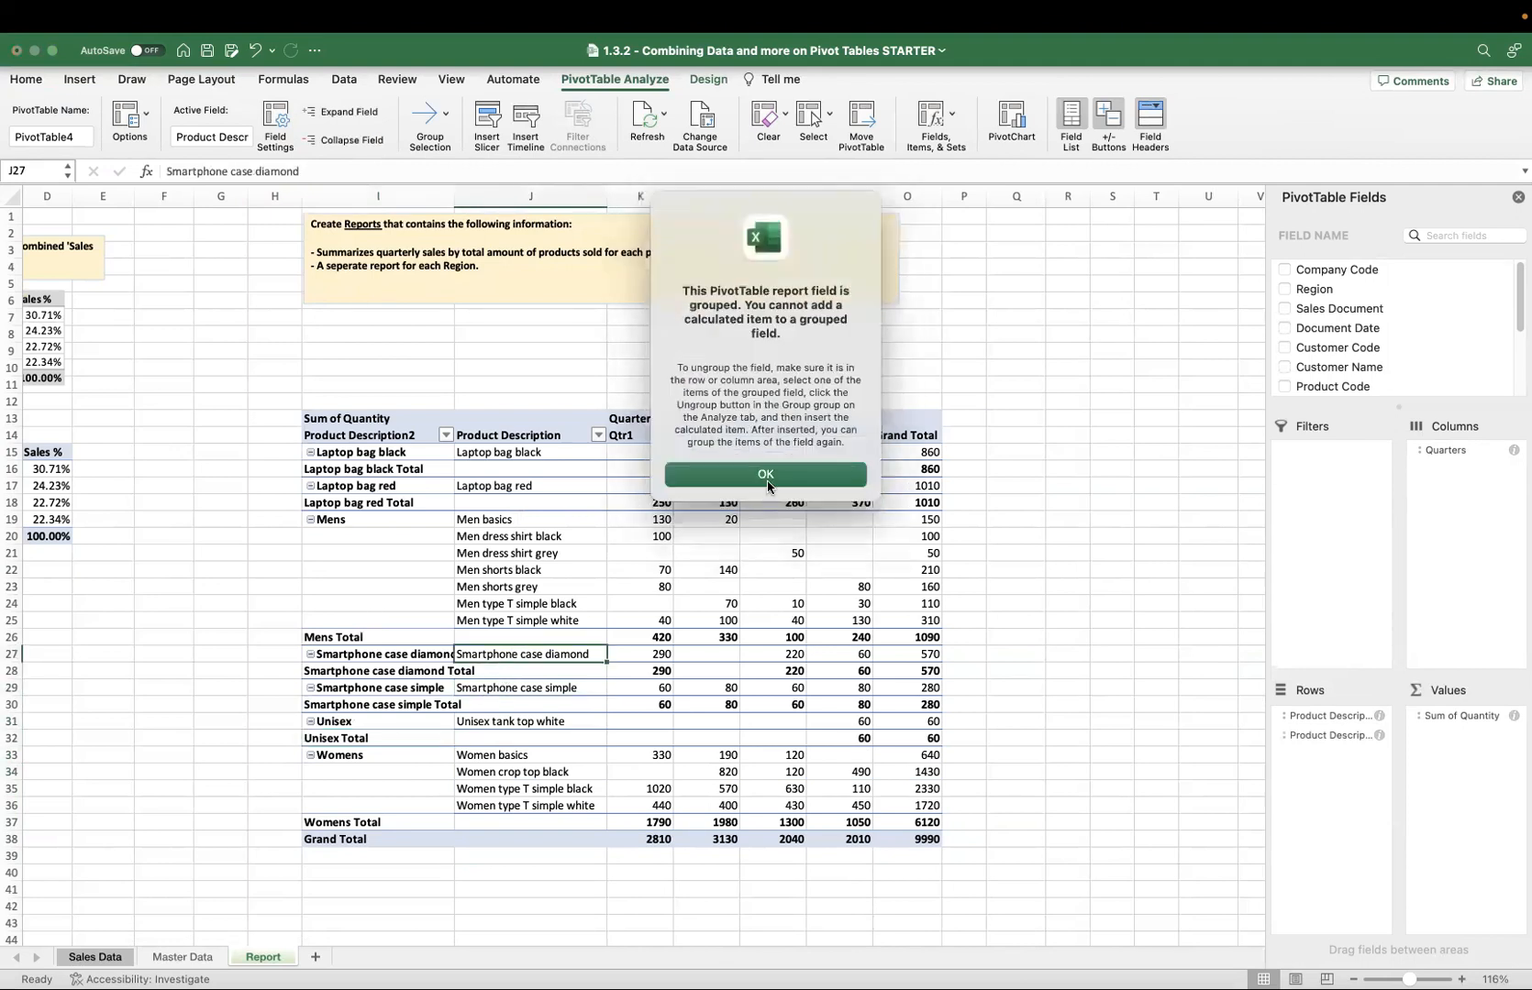
click(762, 472)
- Group the two laptop bag rows and the two smartphone case rows together in the pivot table
click(531, 689)
ctrl+click(529, 657)
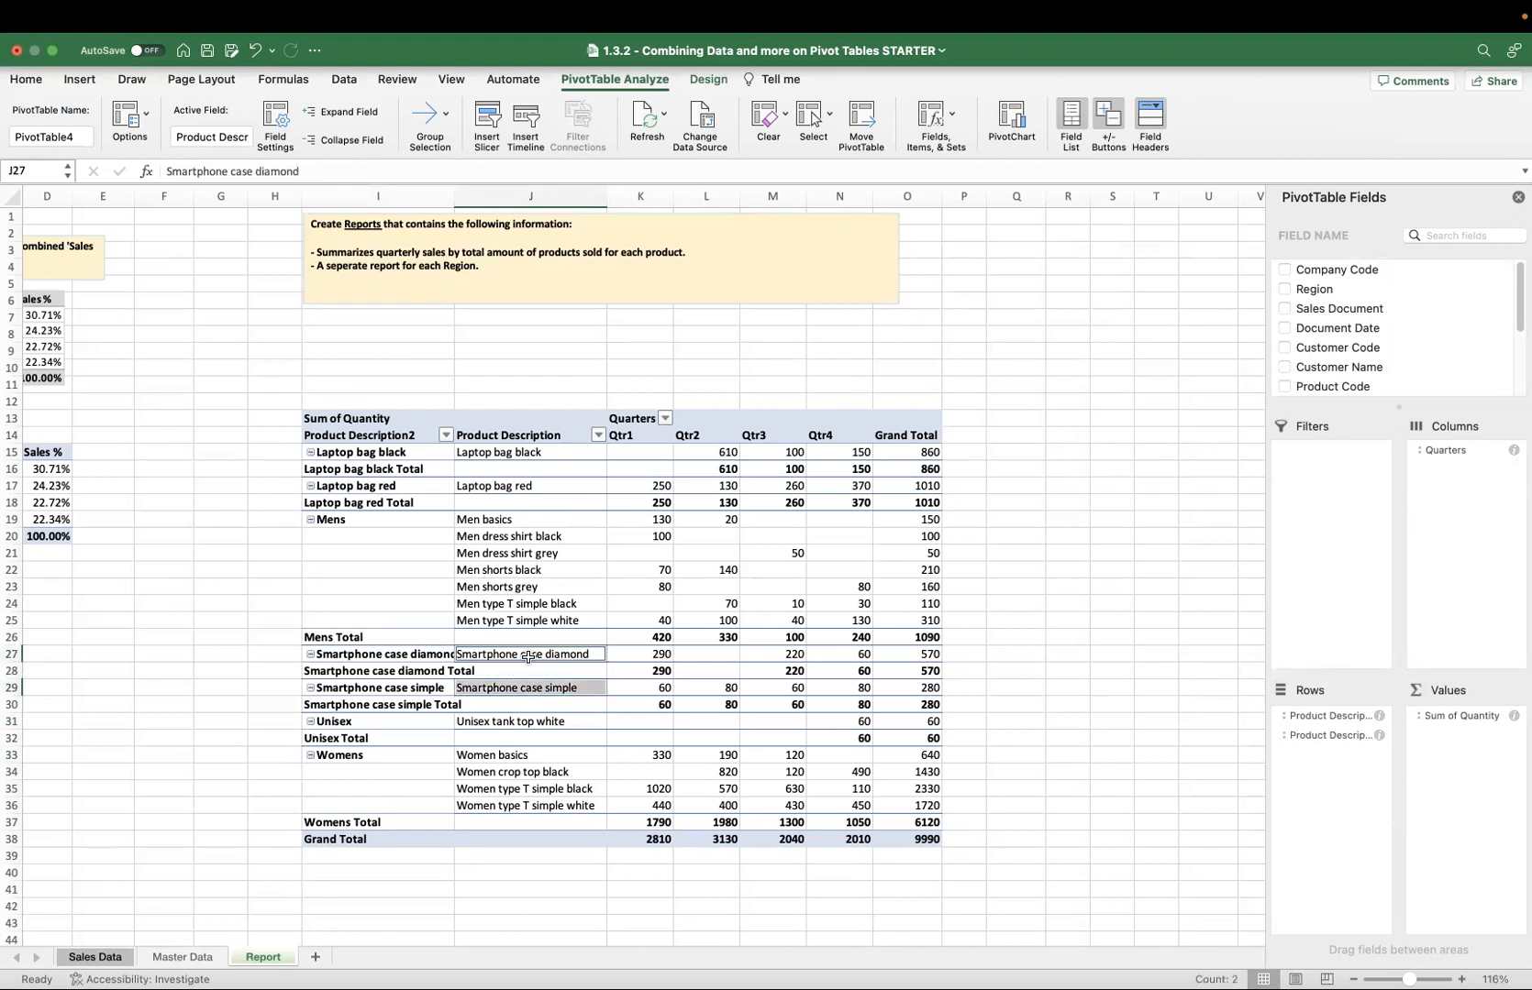
click(521, 497)
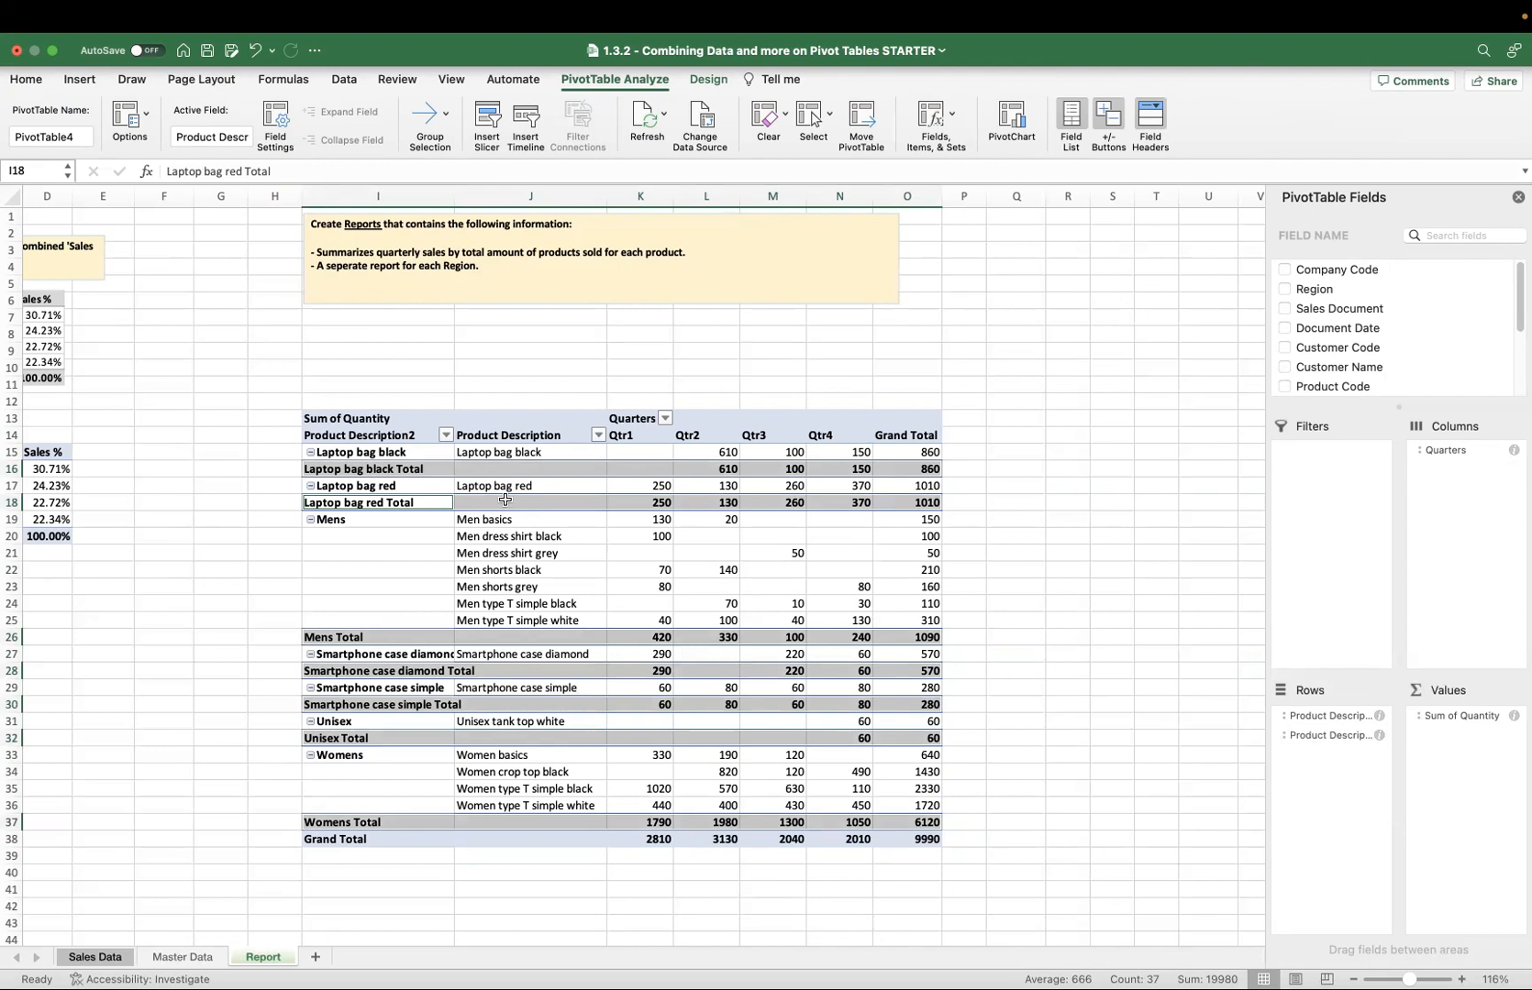
click(507, 486)
super+click(503, 454)
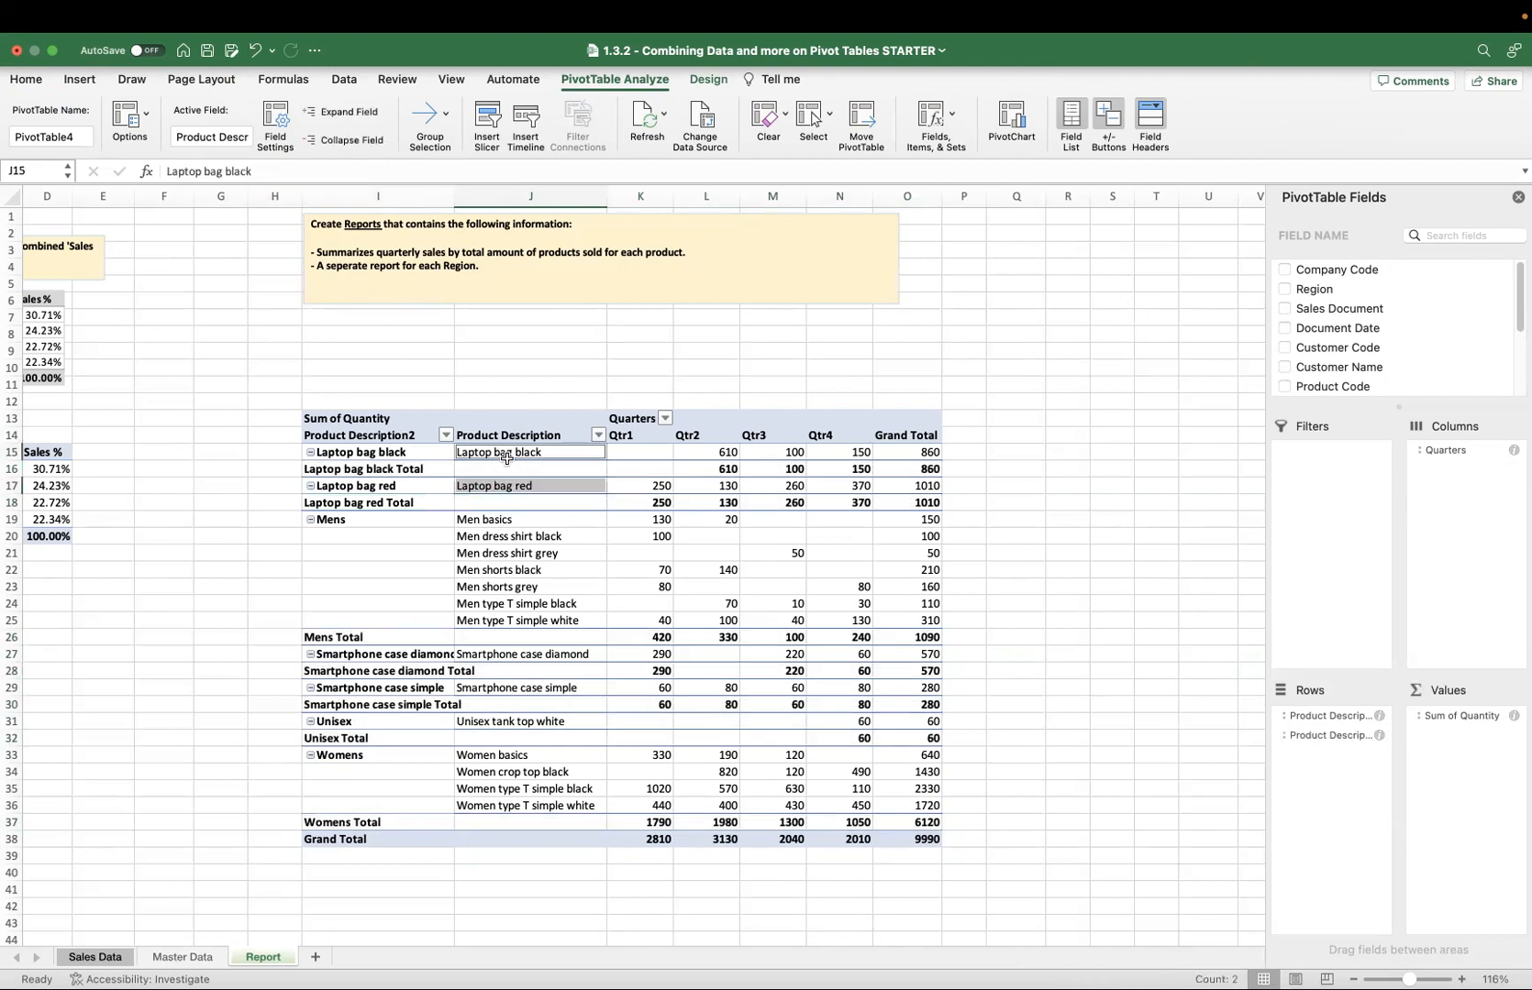
super+click(519, 688)
super+click(519, 654)
right_click(519, 656)
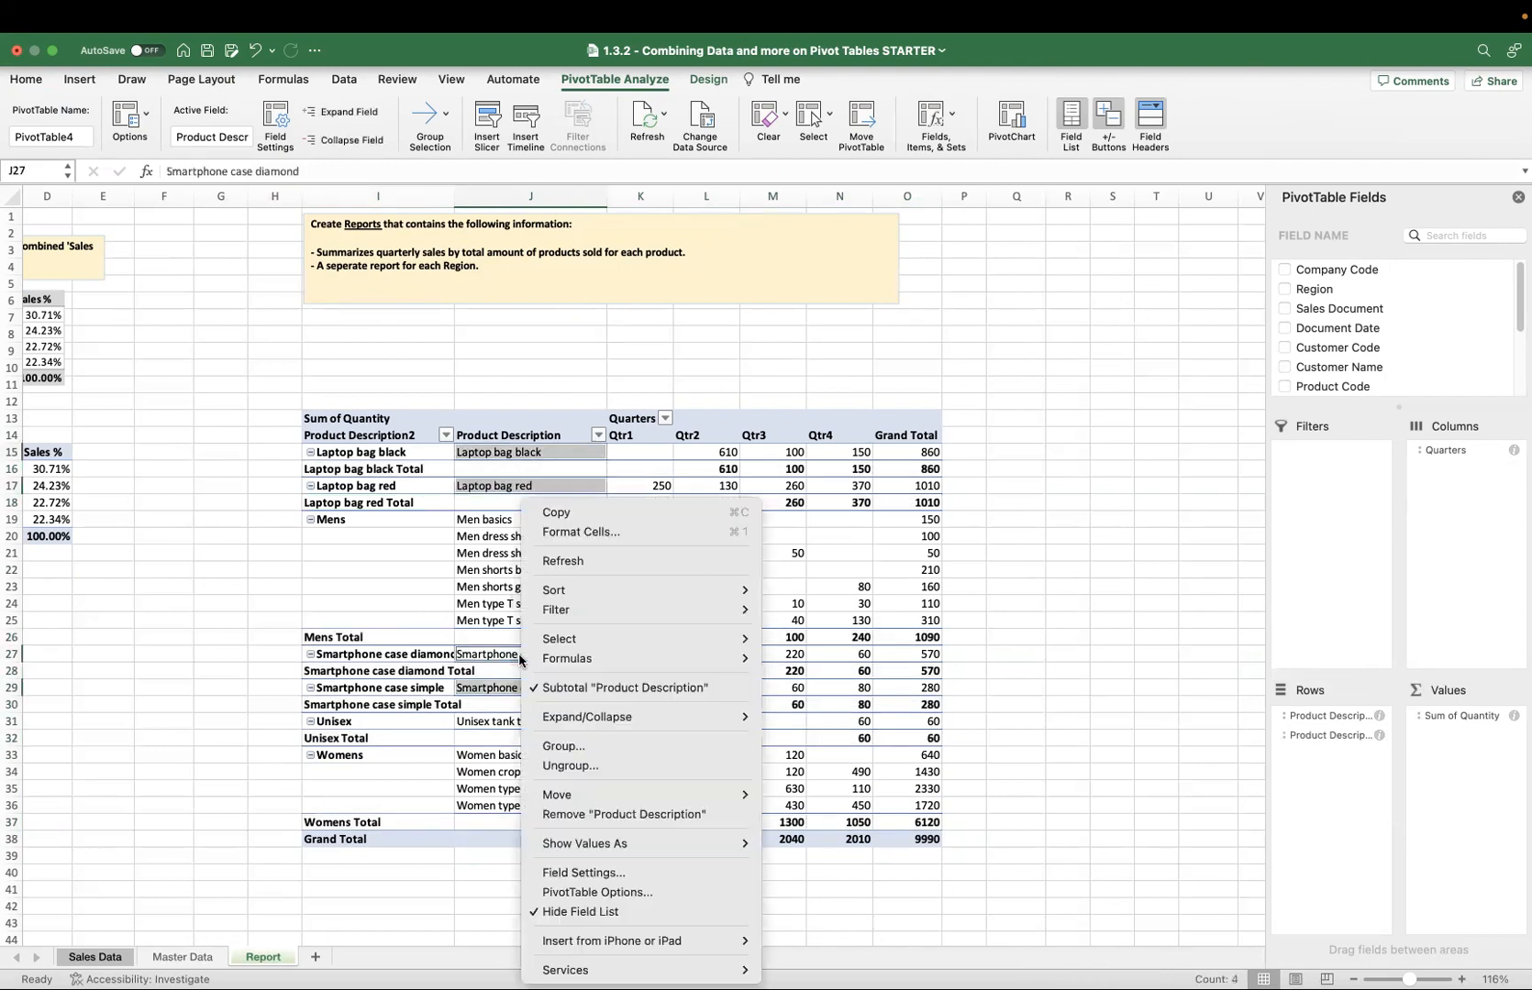
click(602, 747)
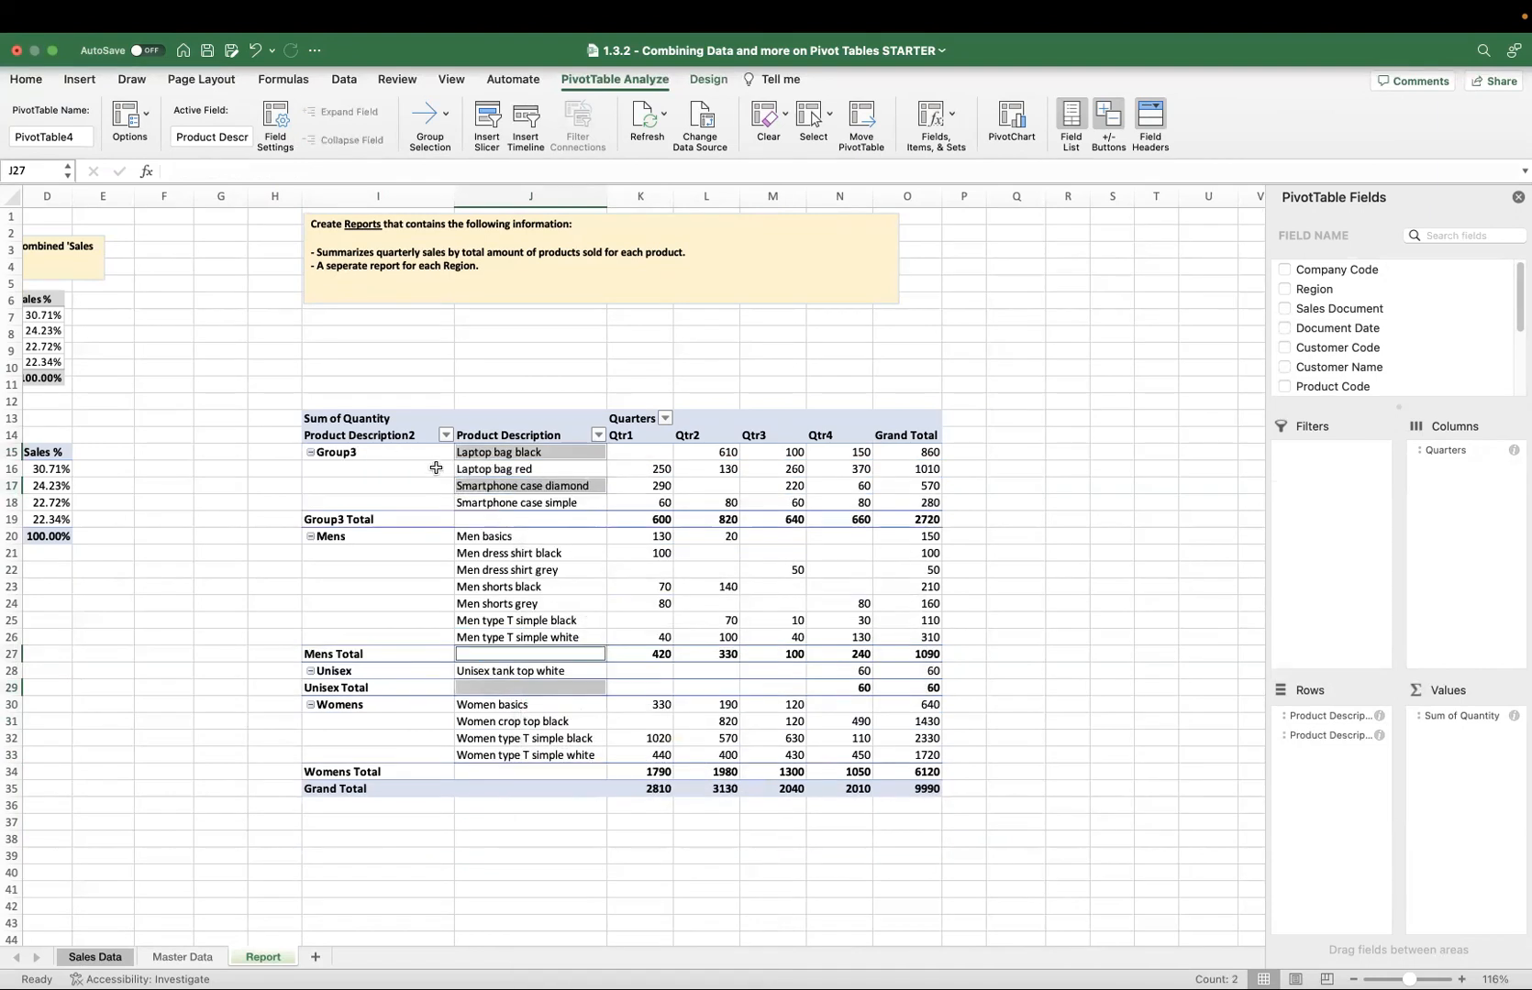
- Rename the new group of laptop bags and smartphone cases Other
click(367, 456)
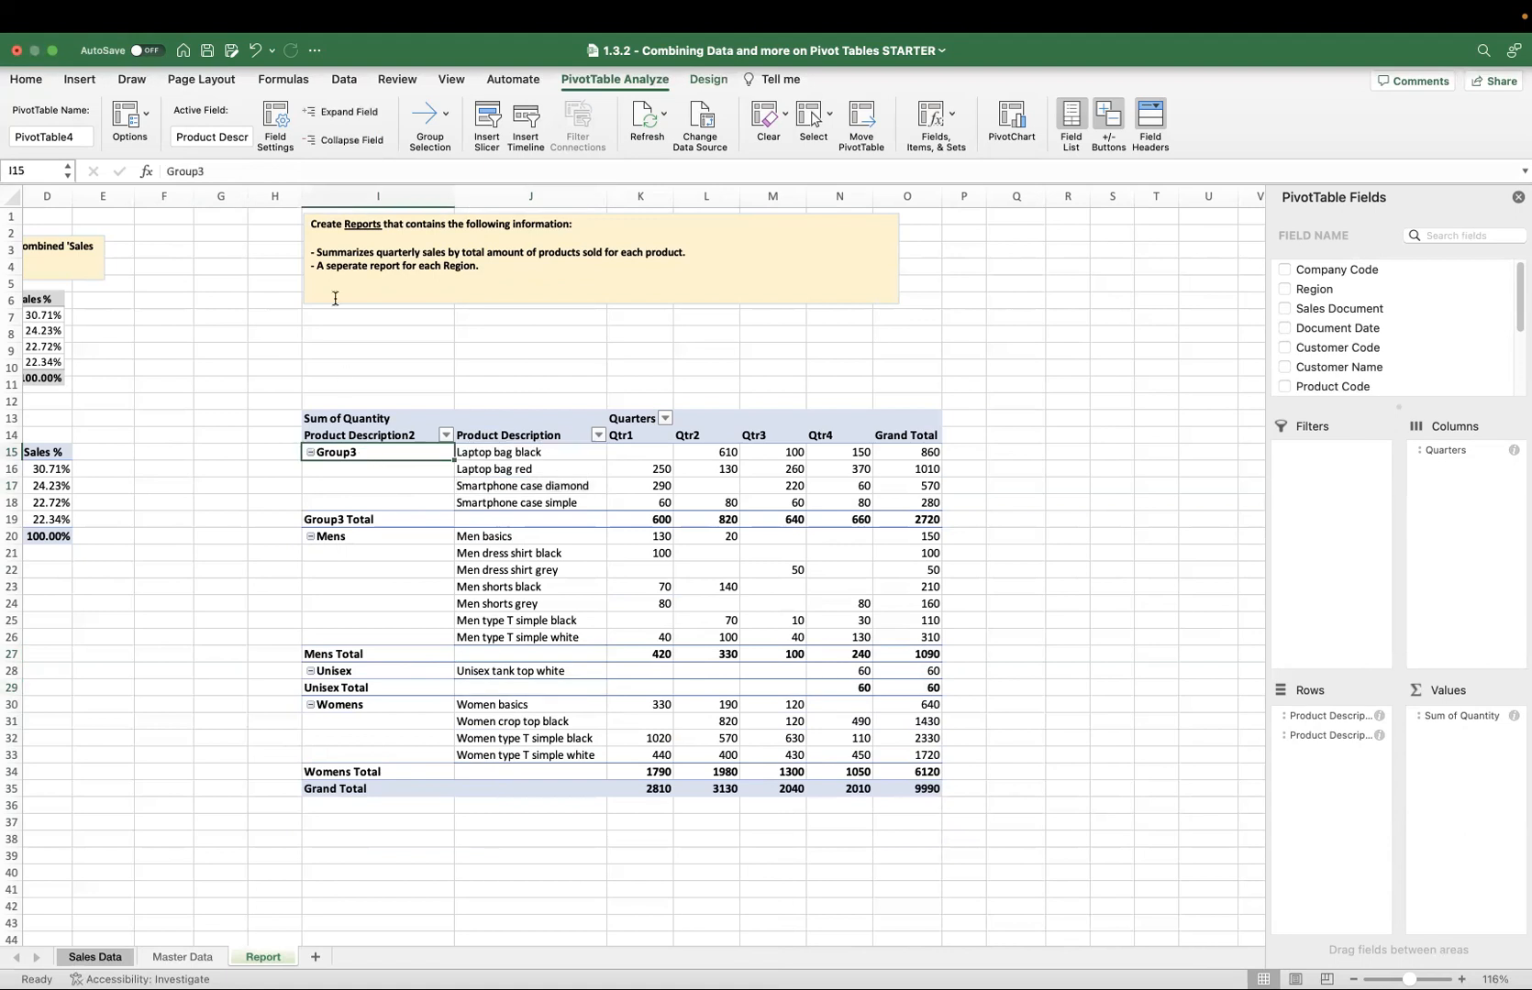
double_click(262, 178)
text(Oth)
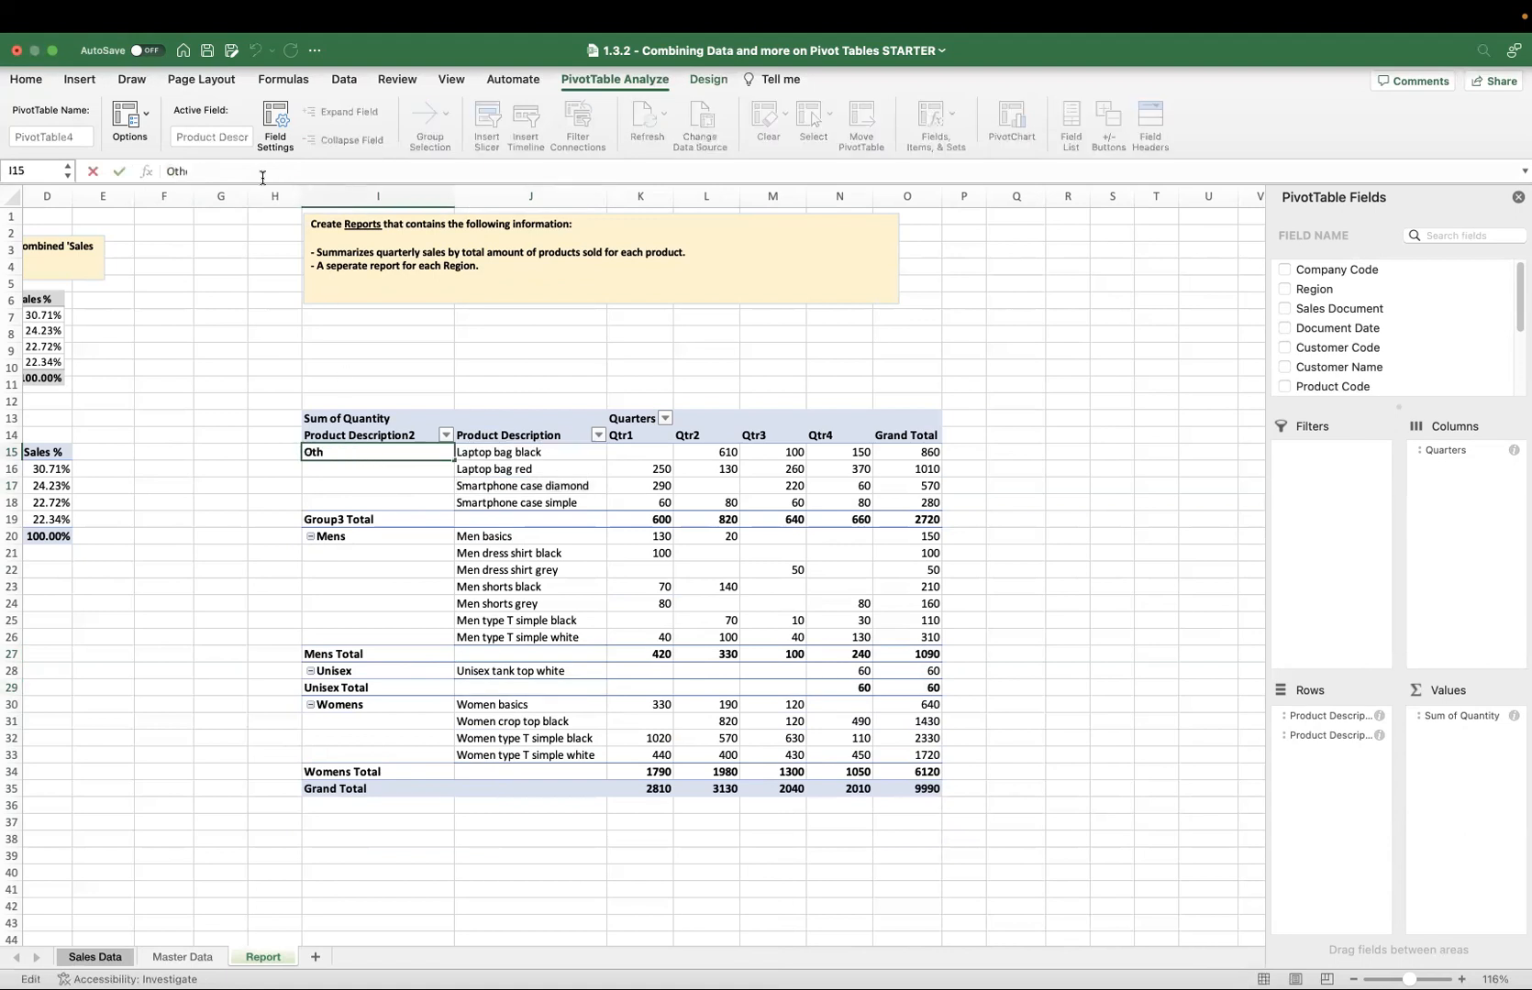
key(Return)
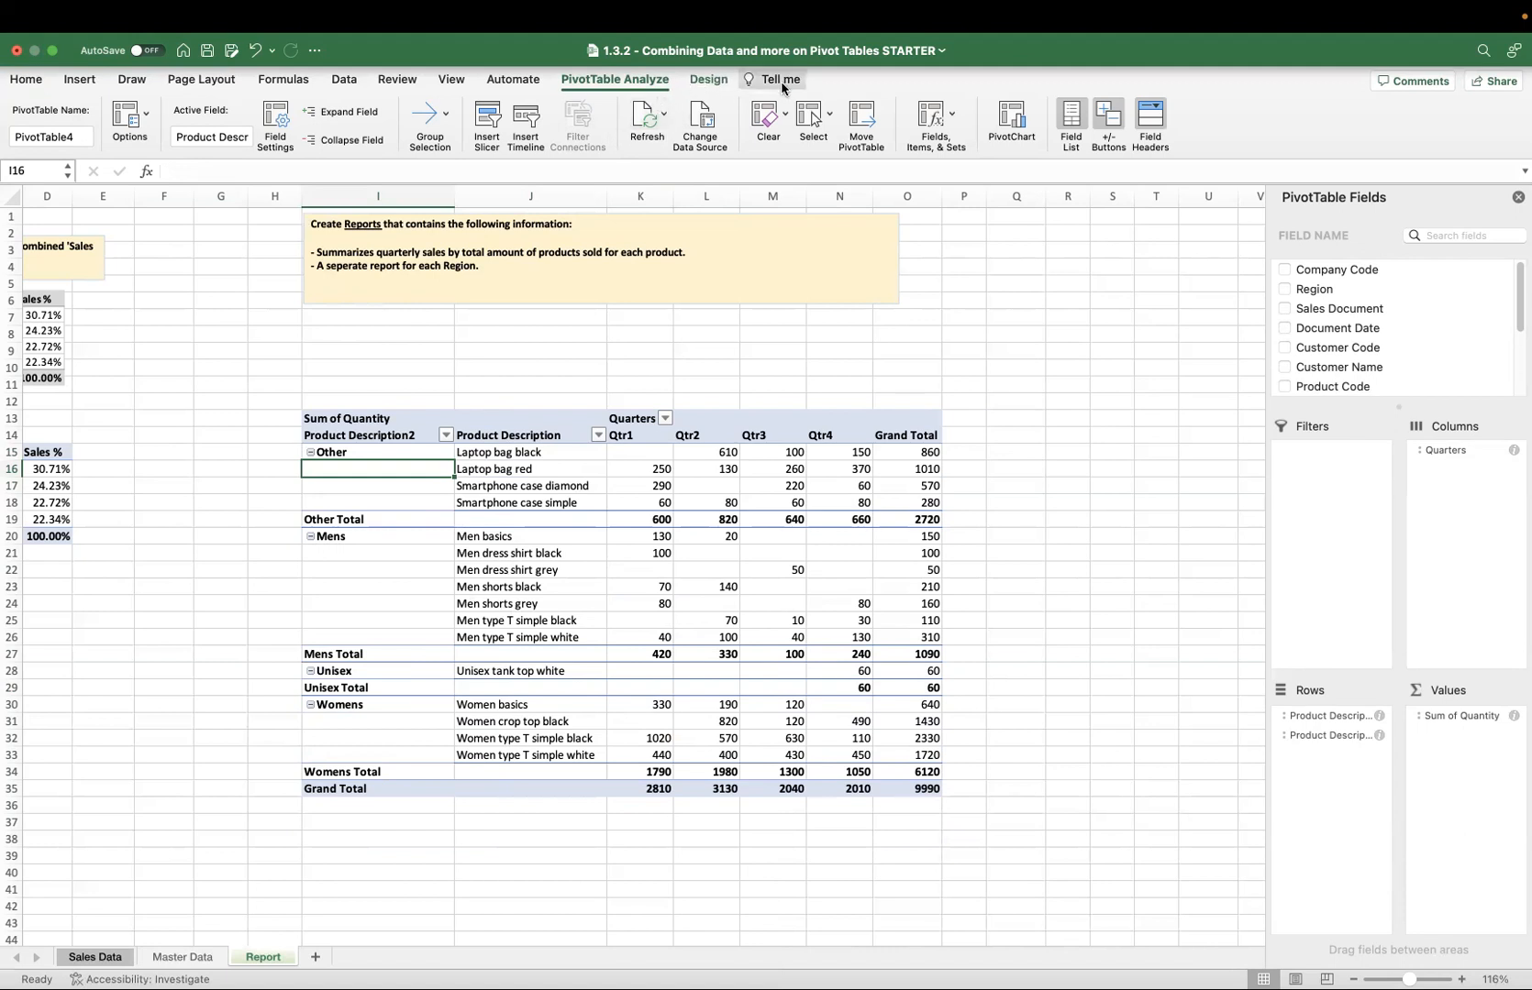
- Show the product pivot table in tabular form and turn off its subtotals
click(709, 81)
click(150, 122)
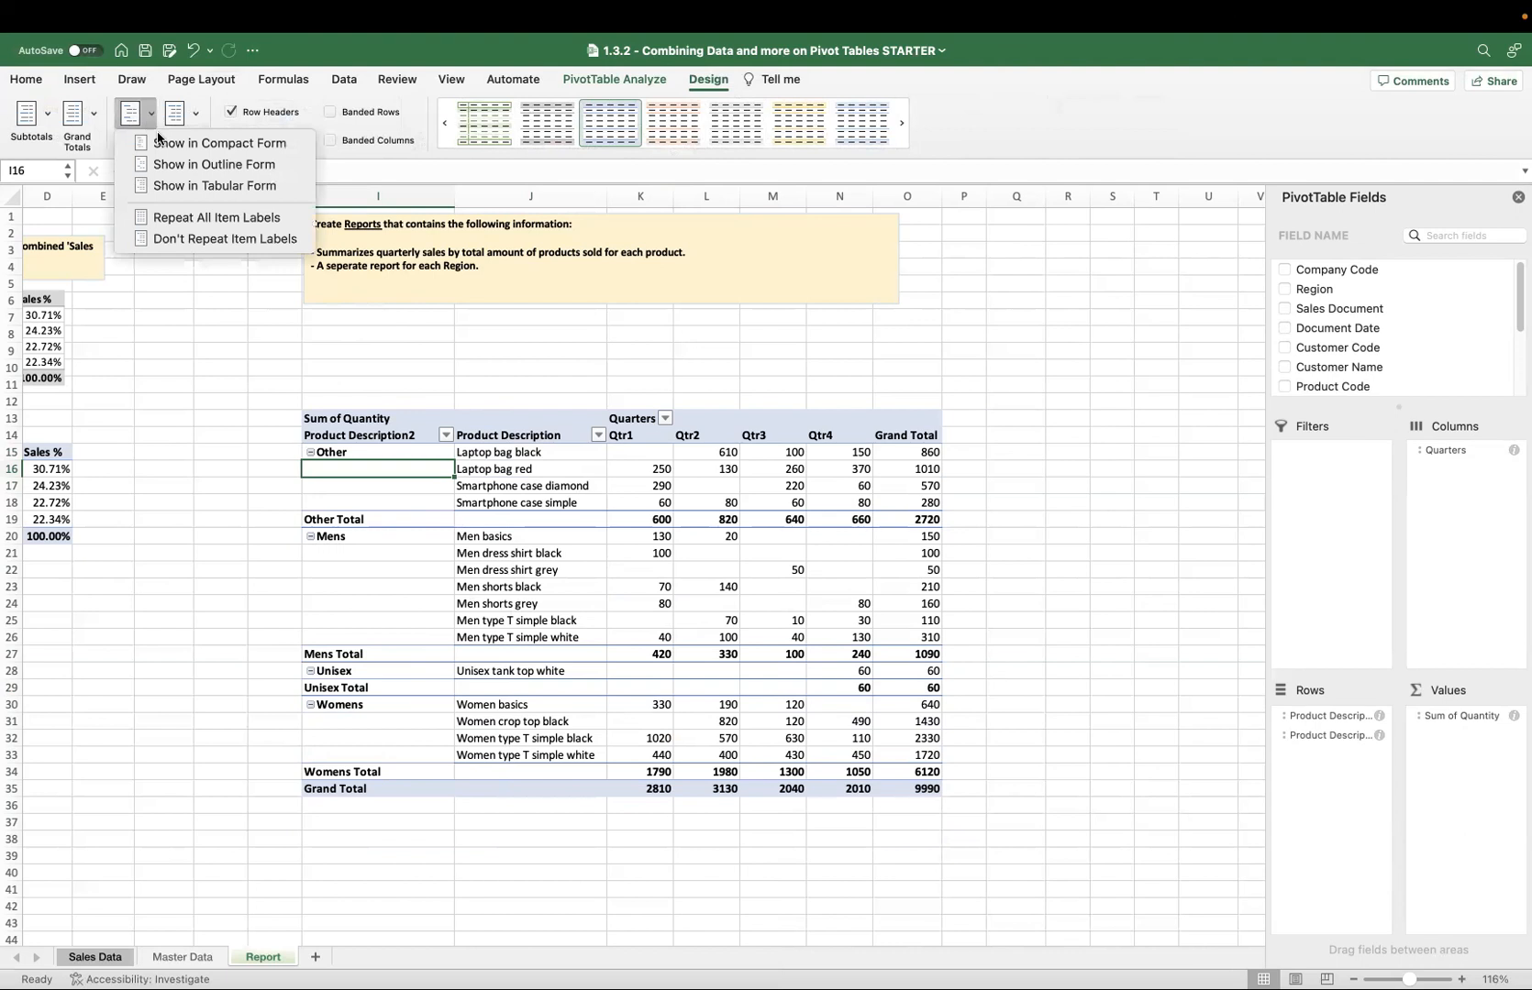
click(178, 186)
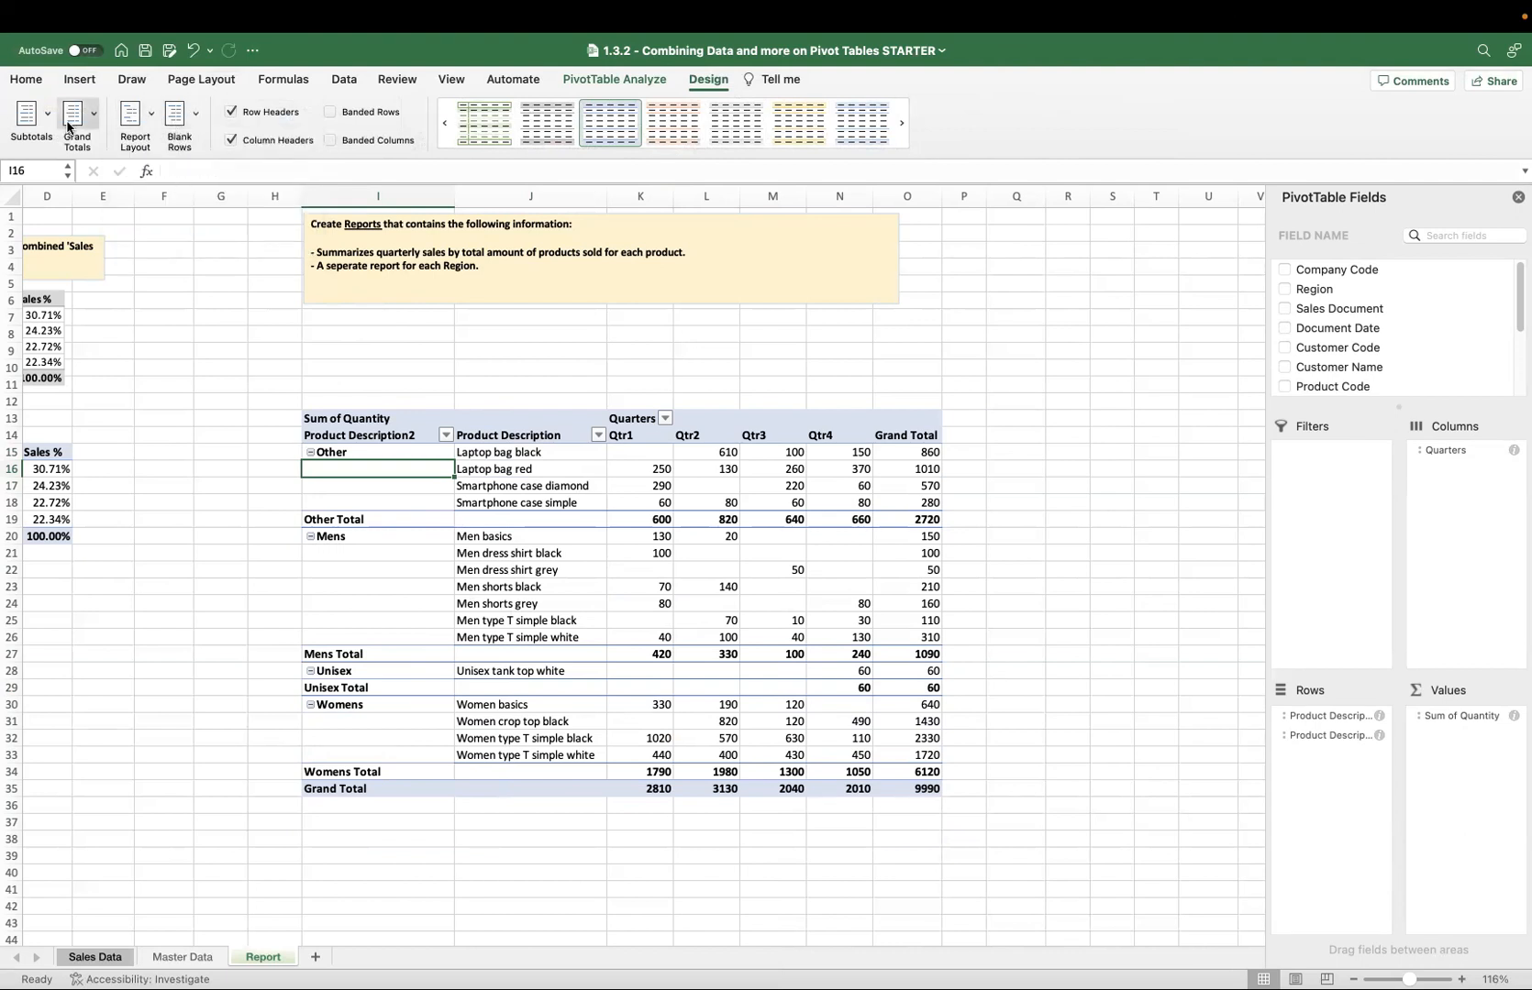
click(27, 119)
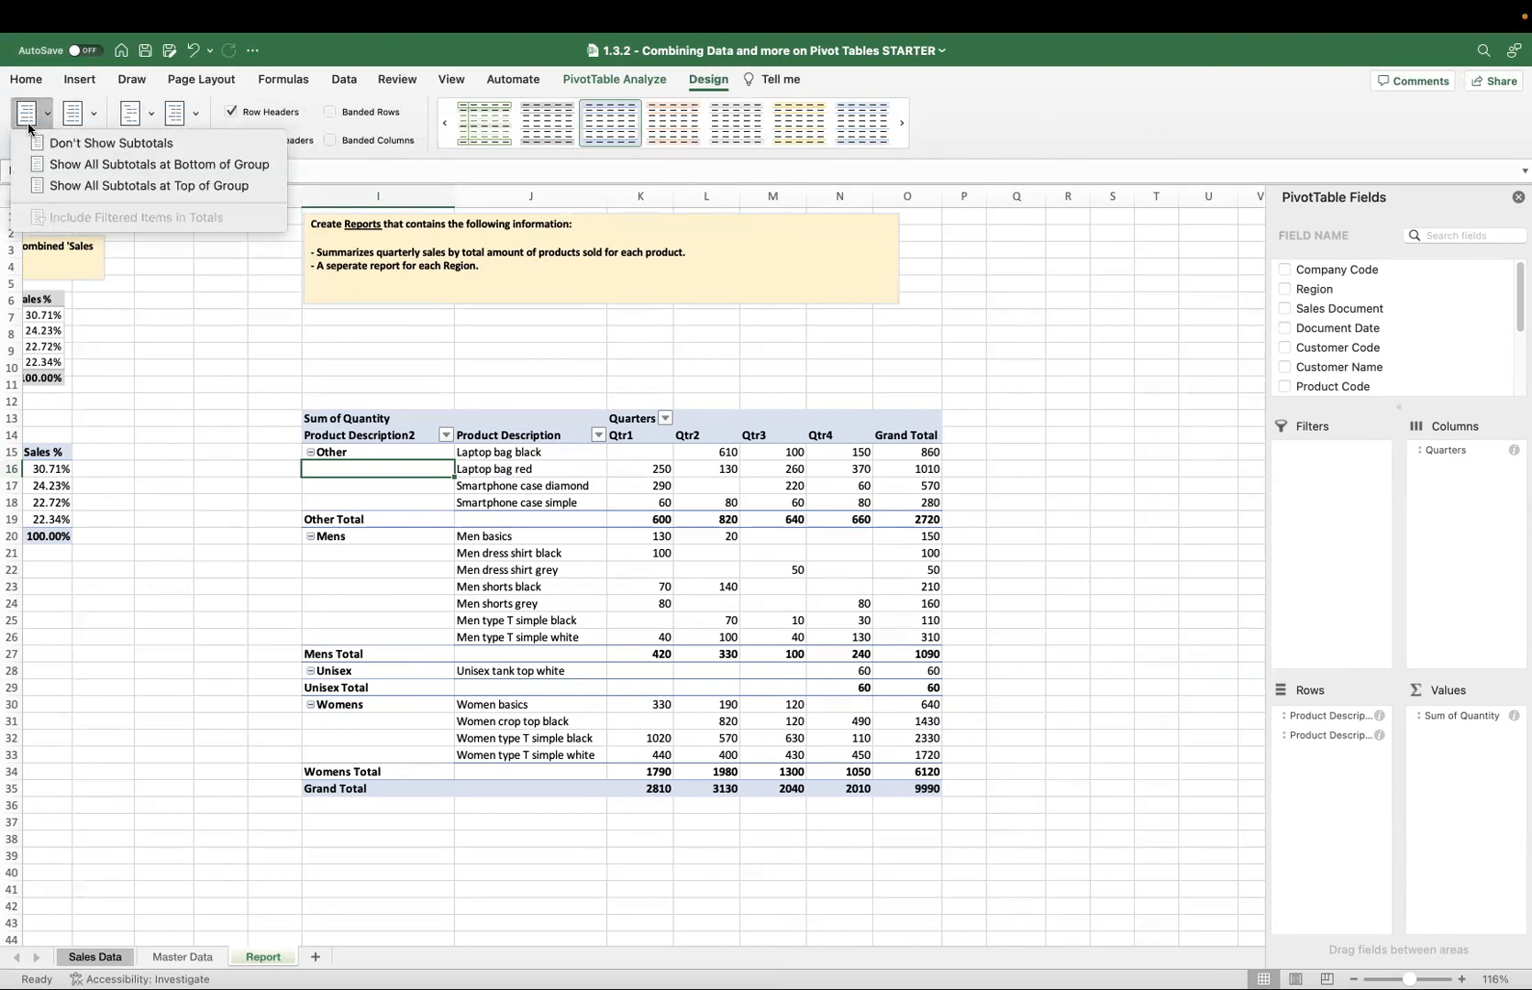
click(66, 151)
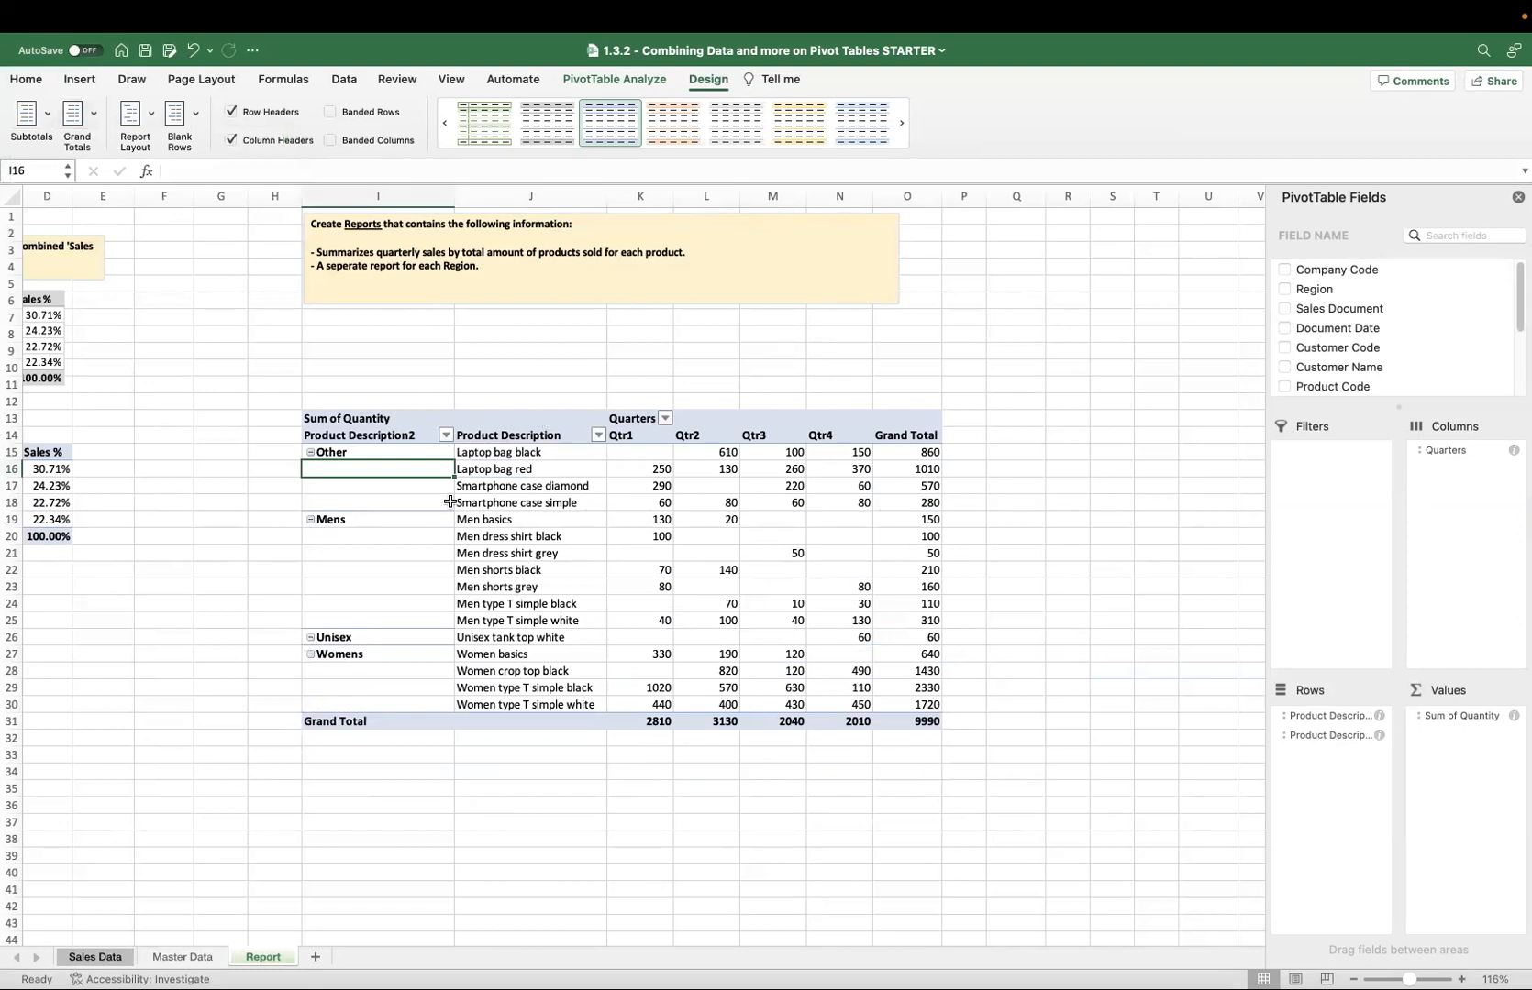
- Collapse the Womens, Mens and Other groups in the pivot table
click(310, 654)
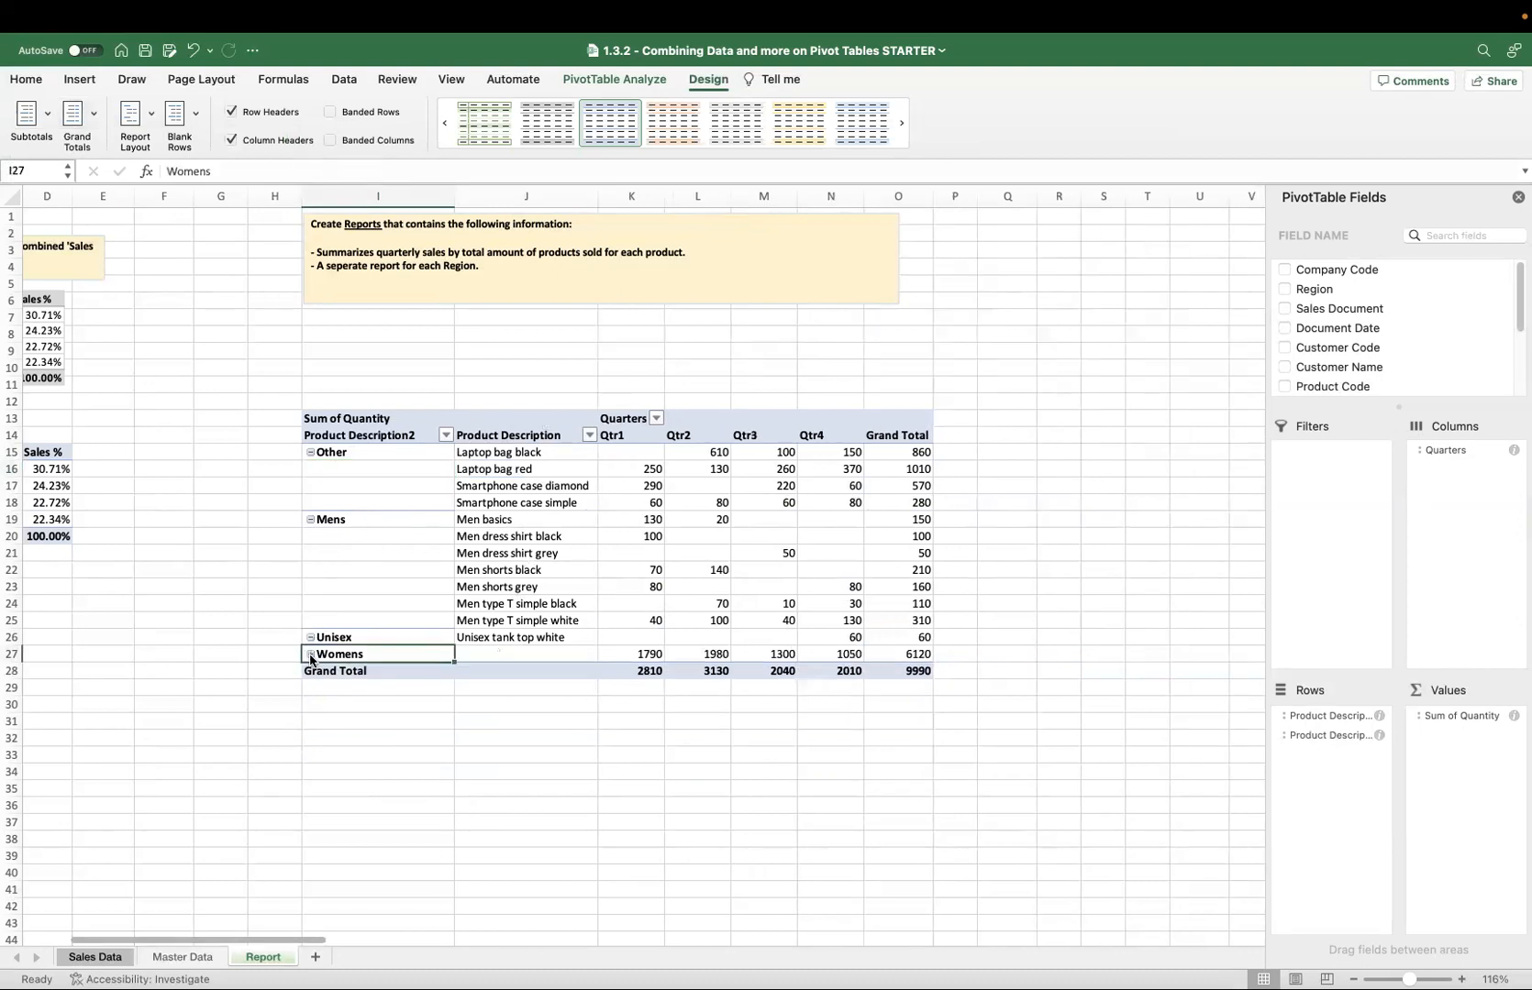
click(310, 519)
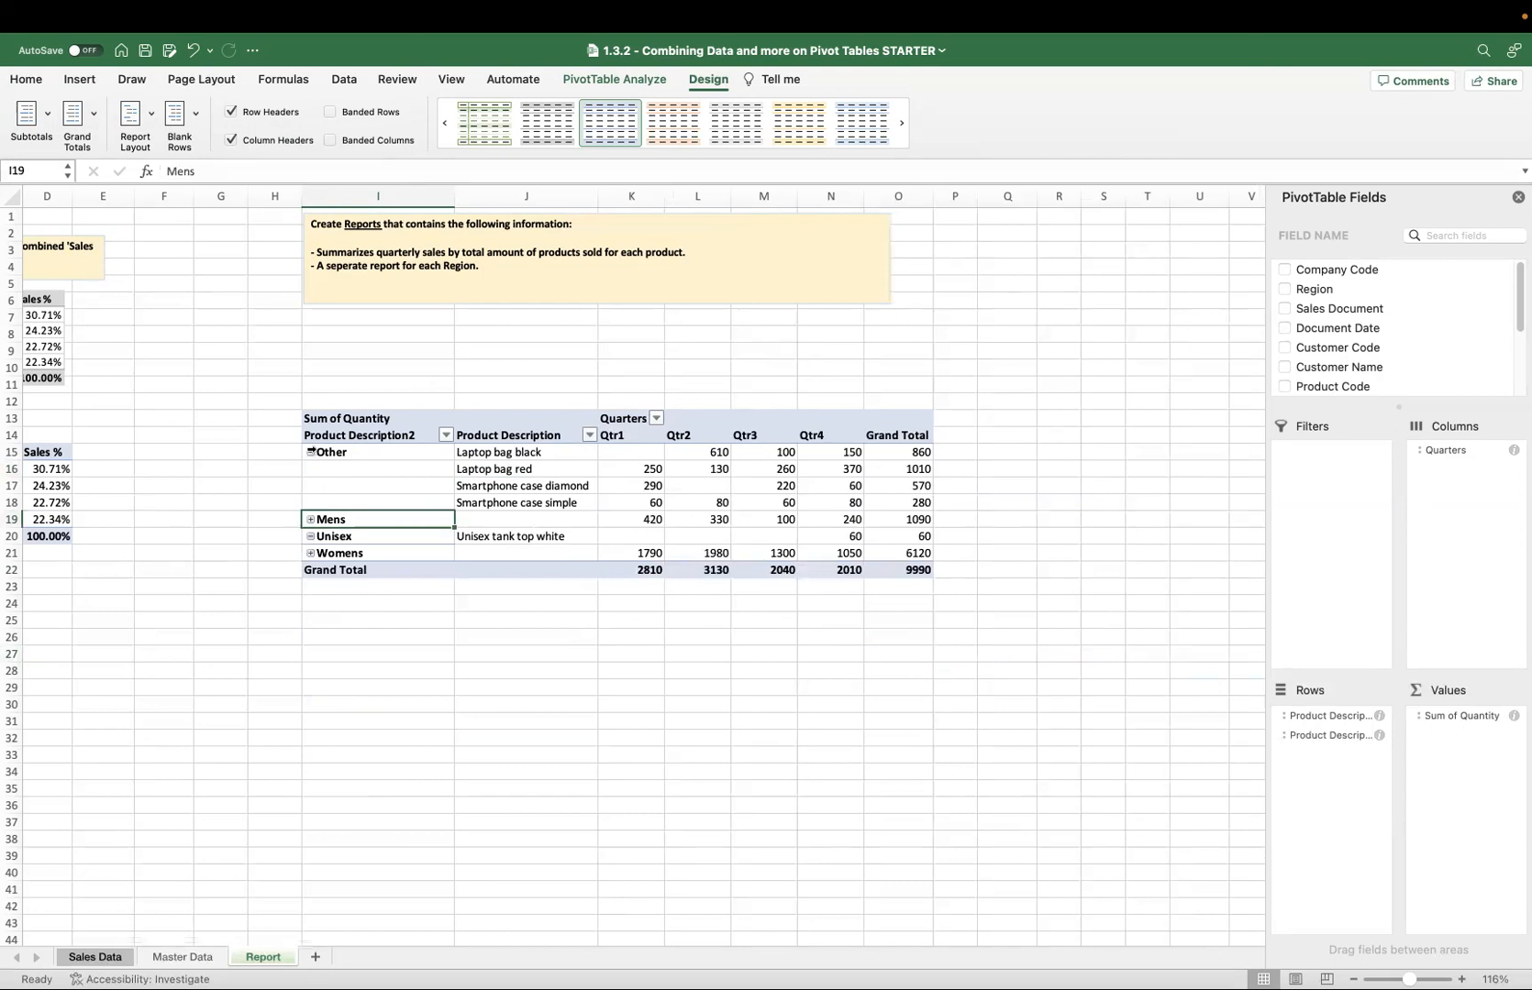
click(310, 452)
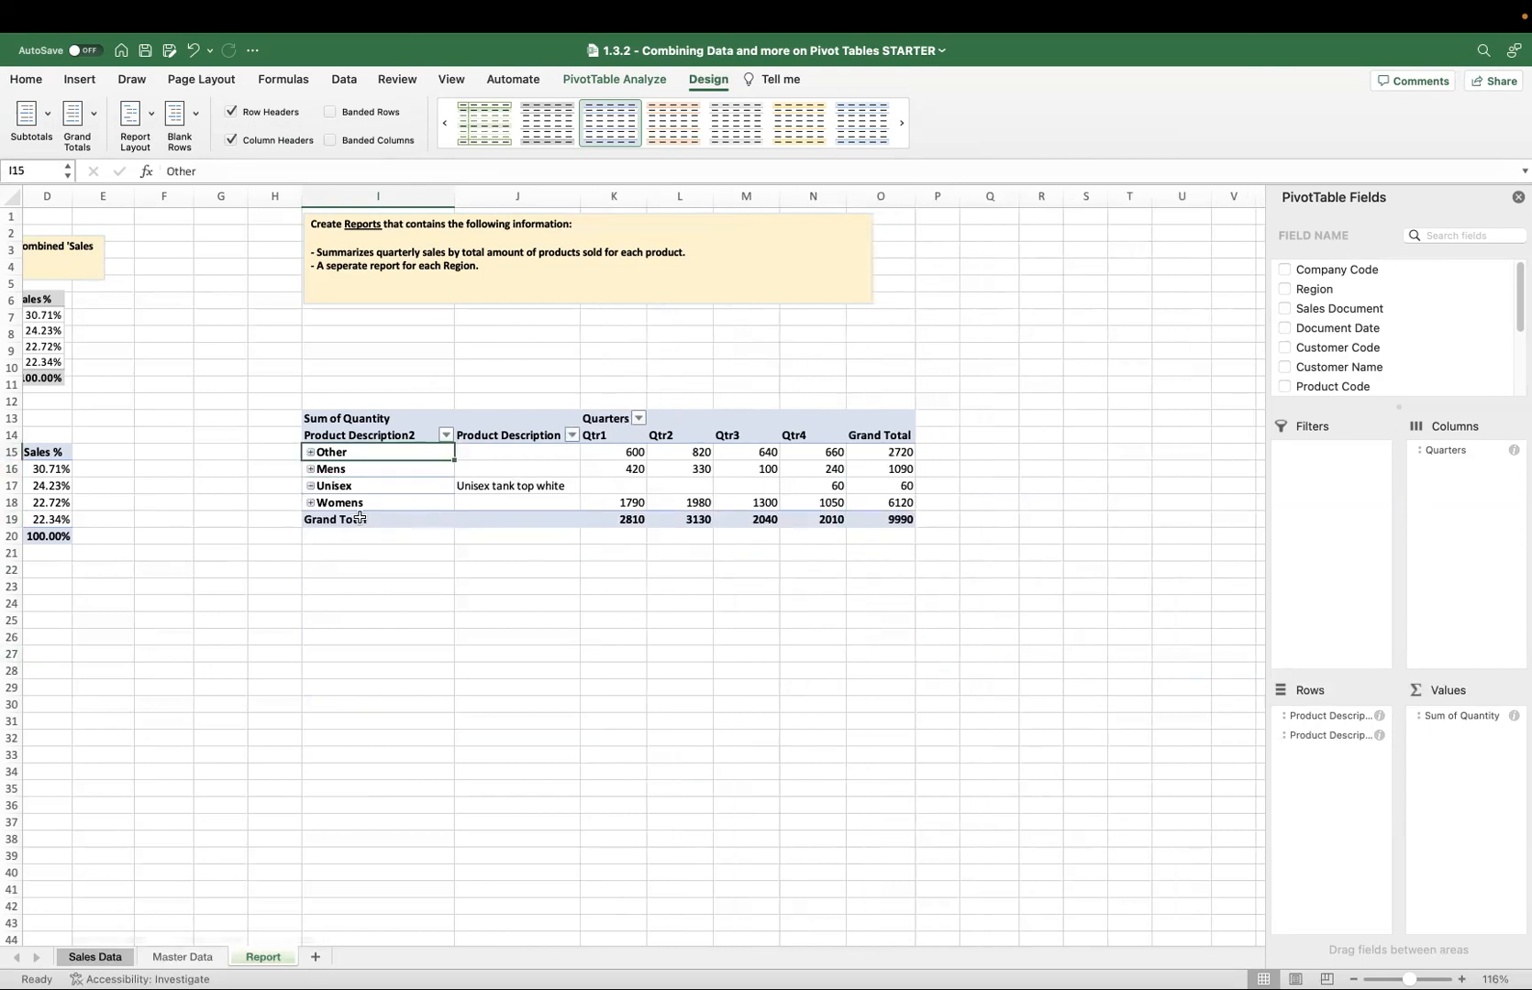
- Reorder the product groups in the pivot table as Mens, Womens, Unisex, Other
click(335, 498)
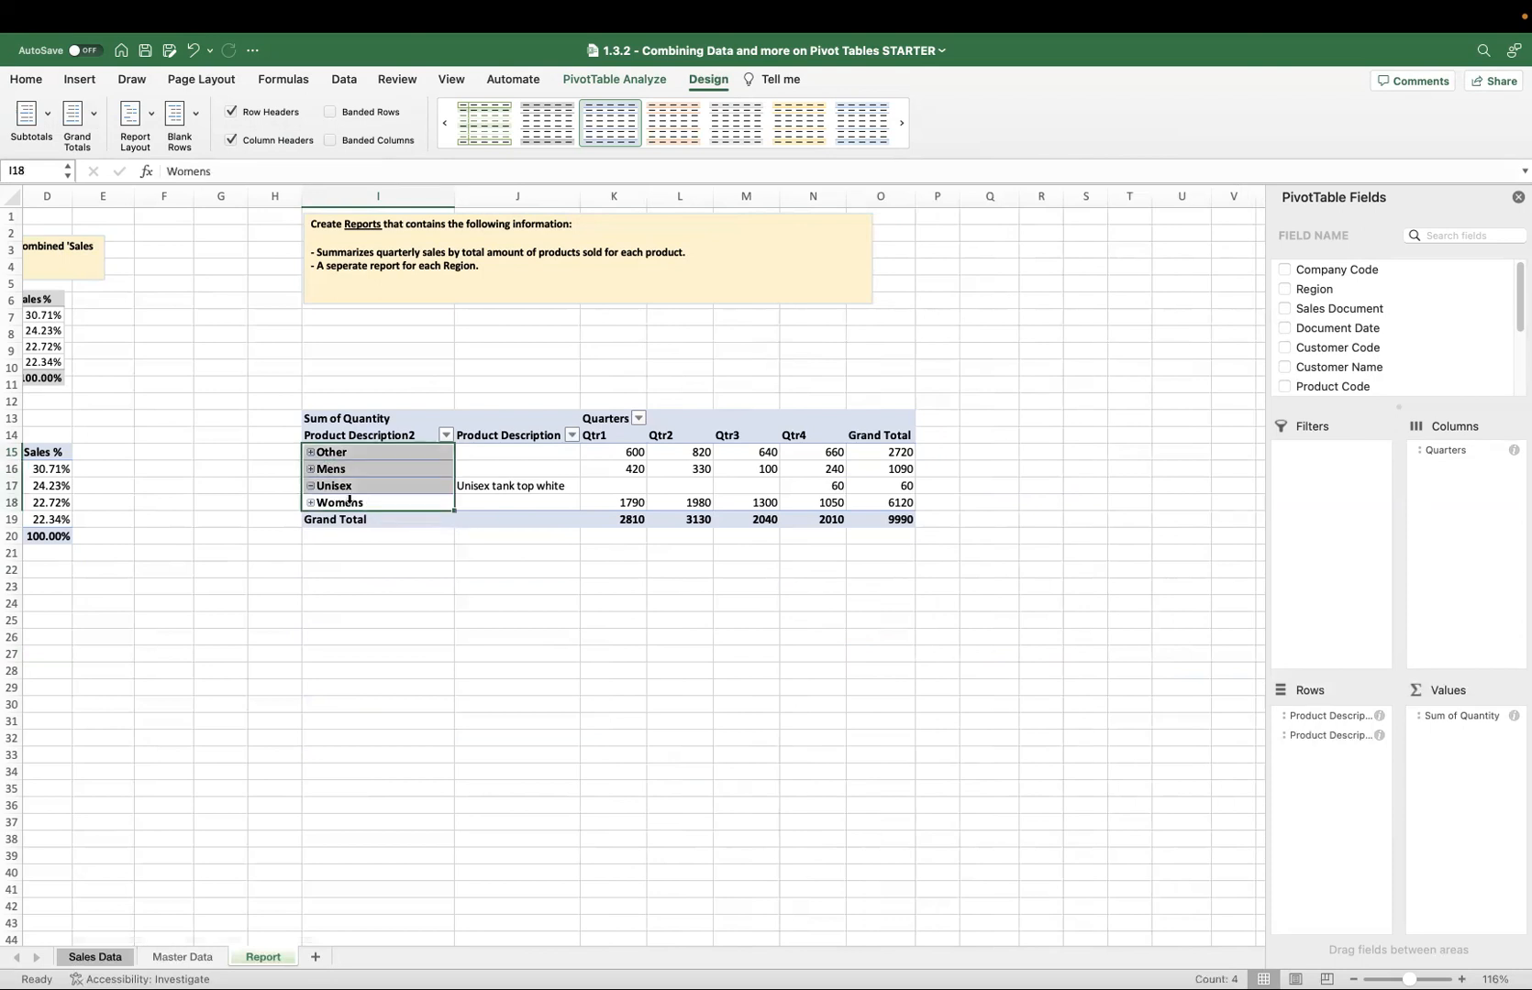
click(363, 504)
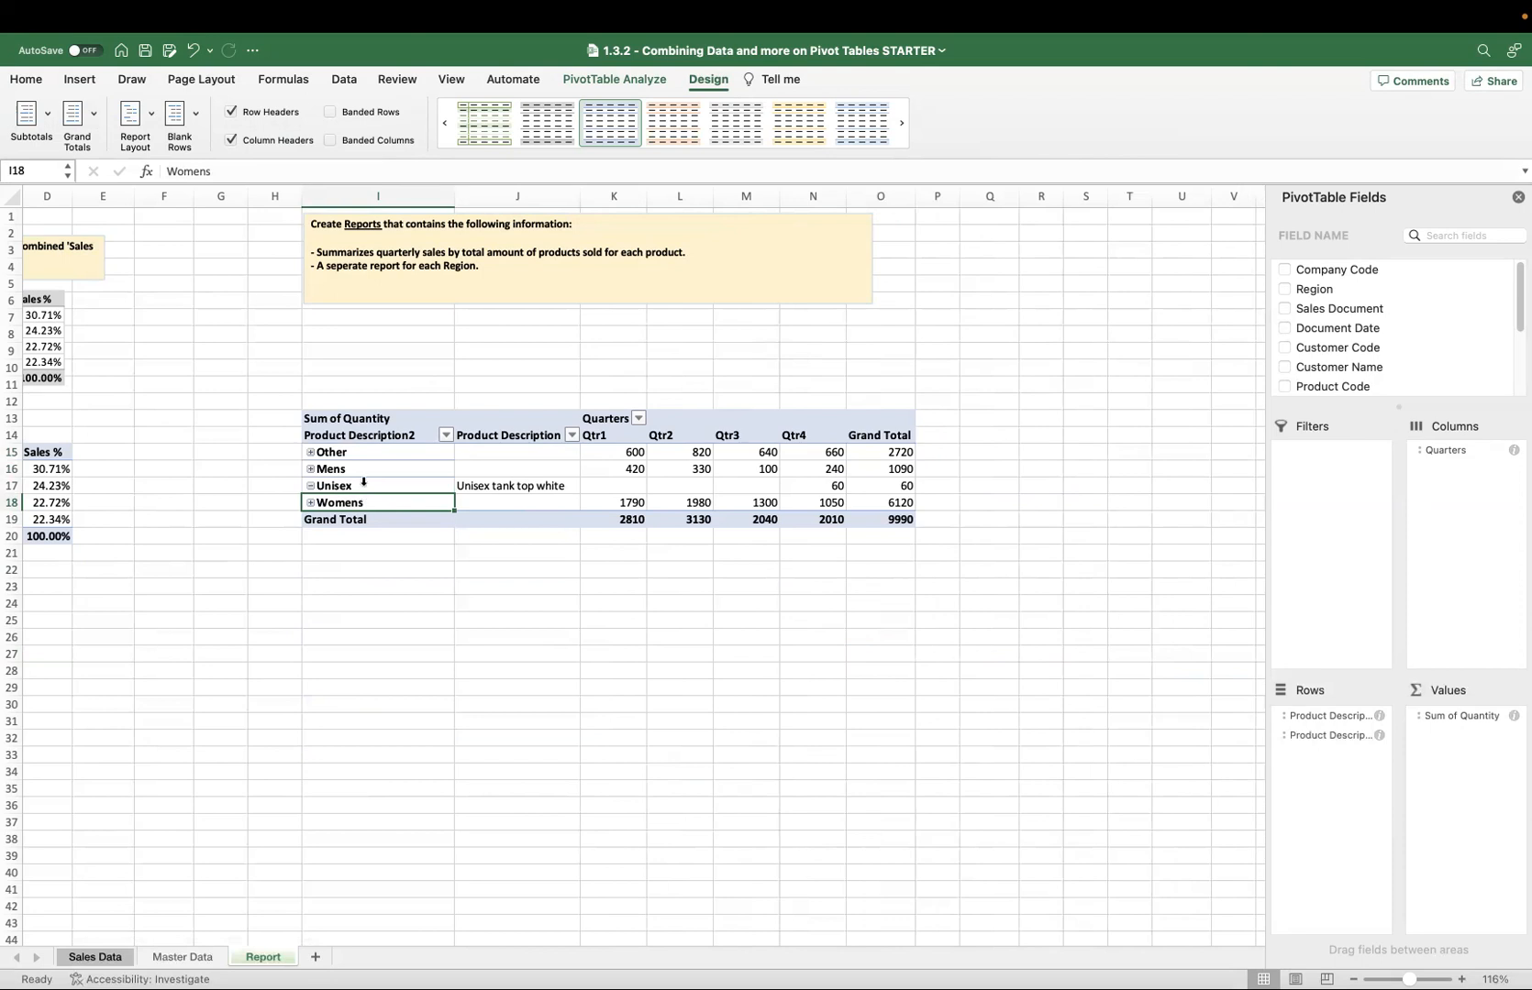
click(356, 461)
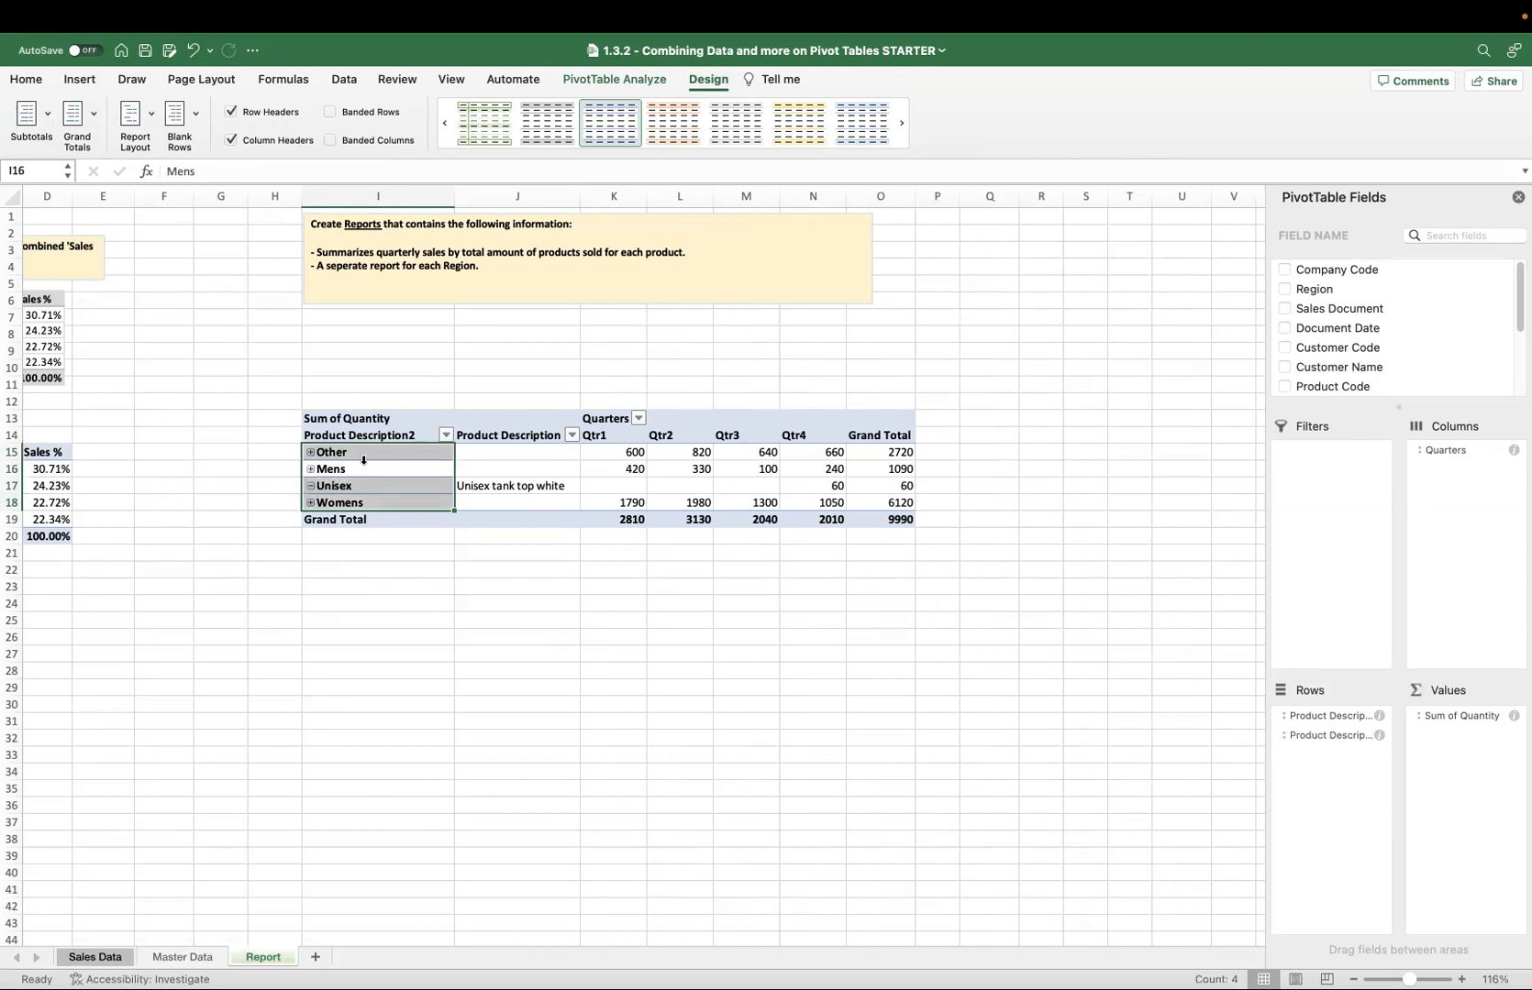
click(360, 467)
drag(360, 459, 349, 491)
click(349, 502)
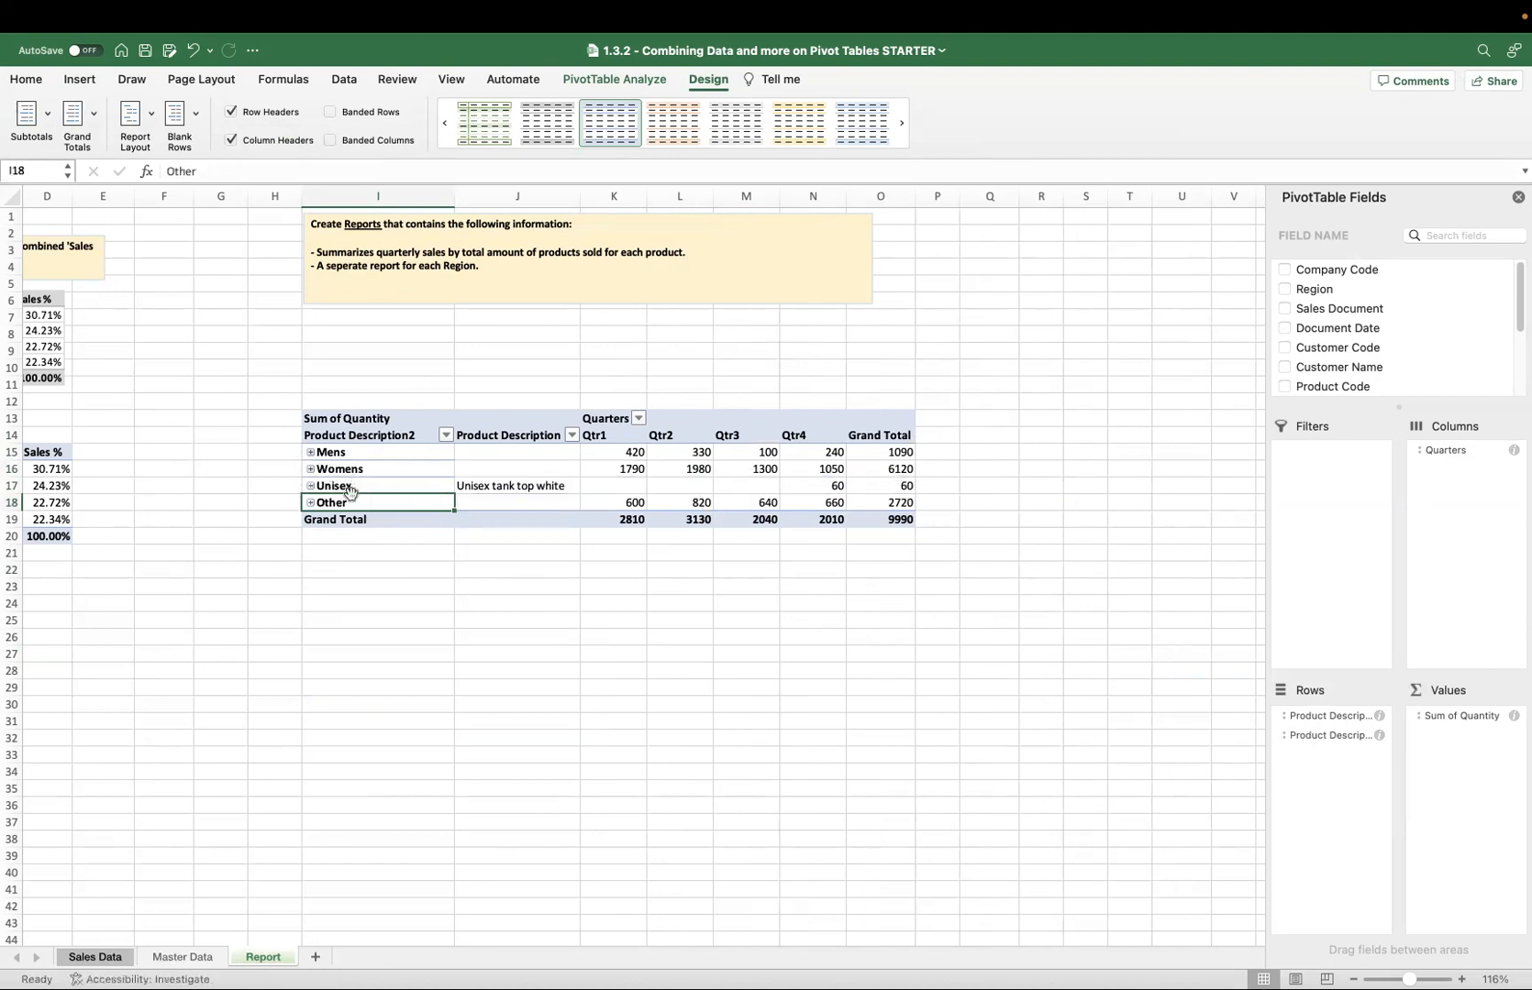
- Expand the Mens, Womens and Other groups to show their individual products
click(310, 451)
click(311, 569)
click(313, 642)
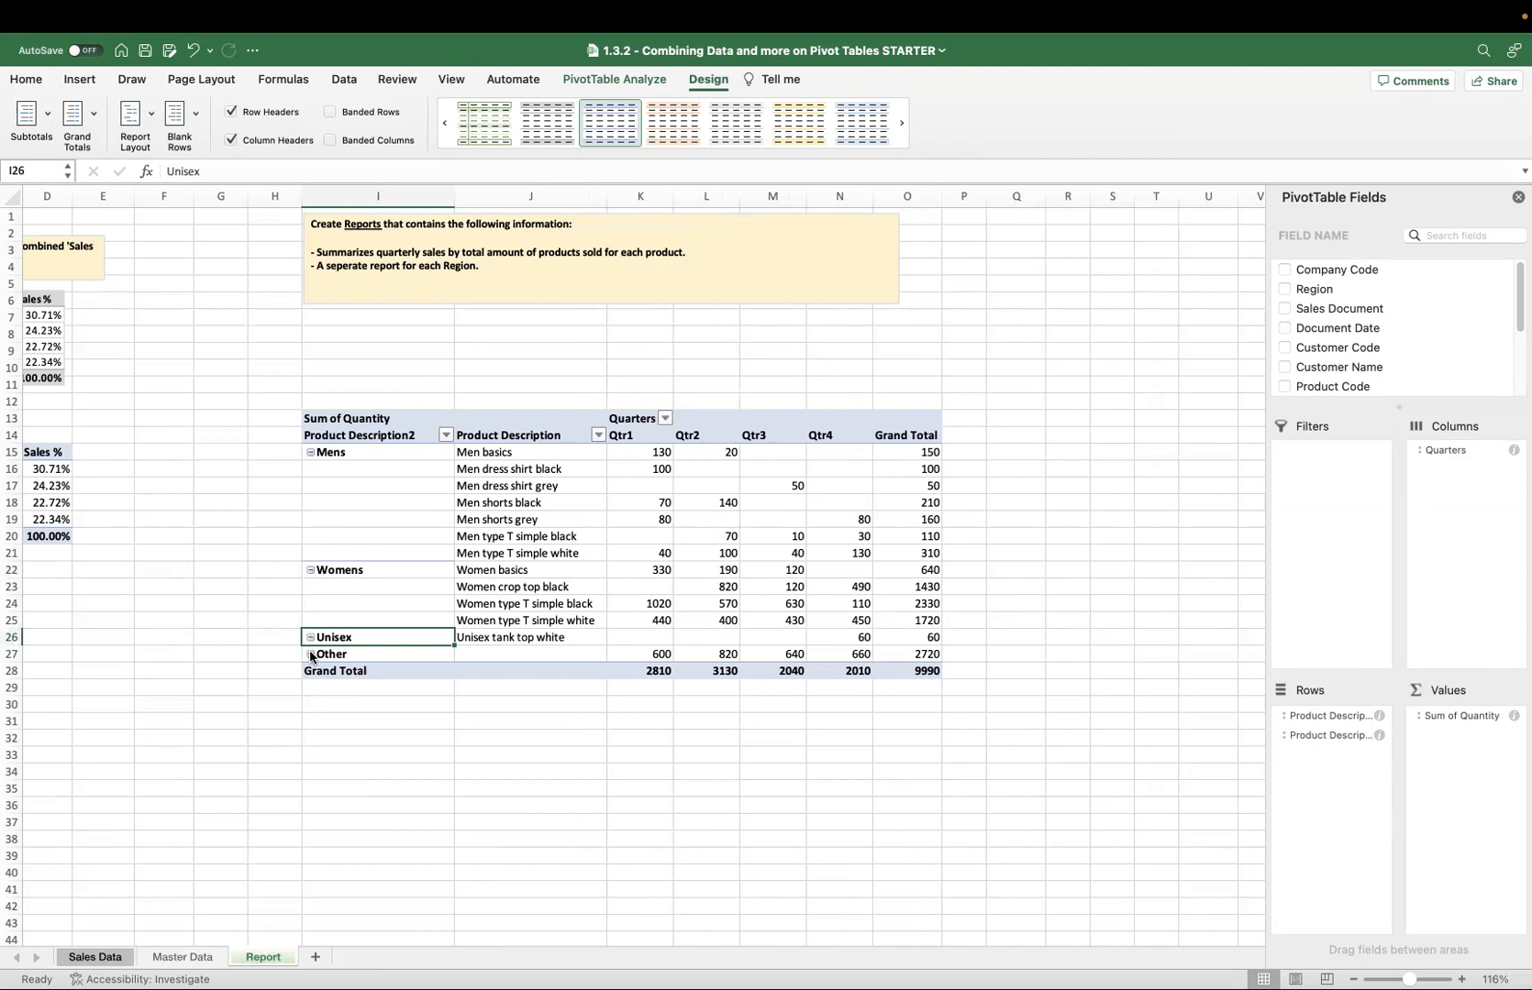
click(311, 654)
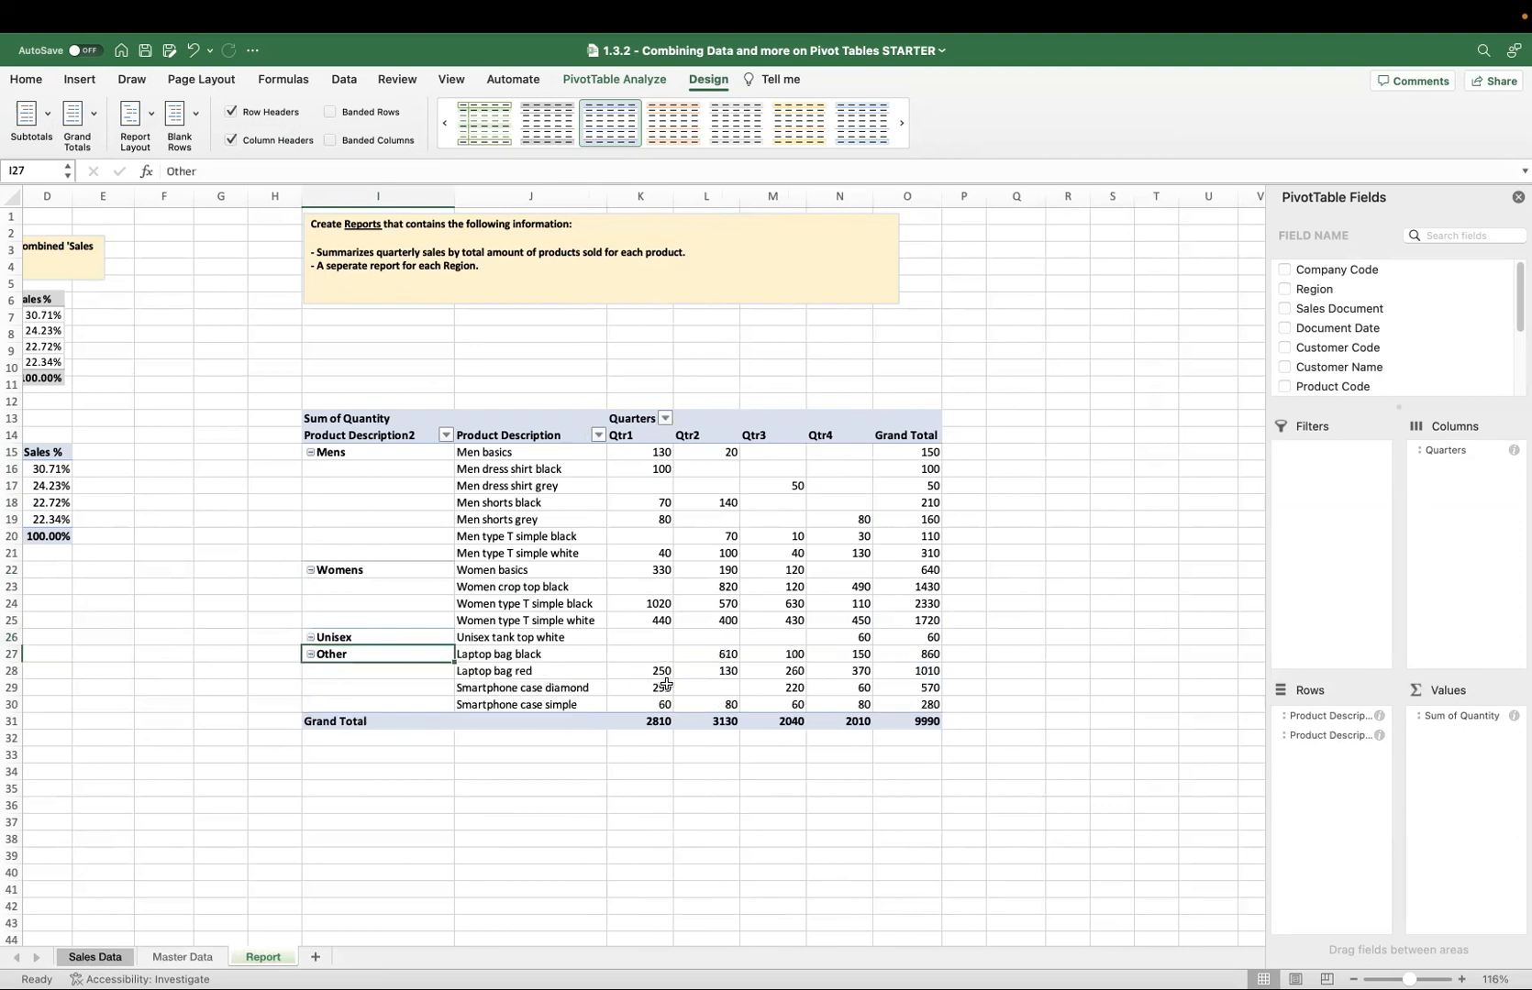